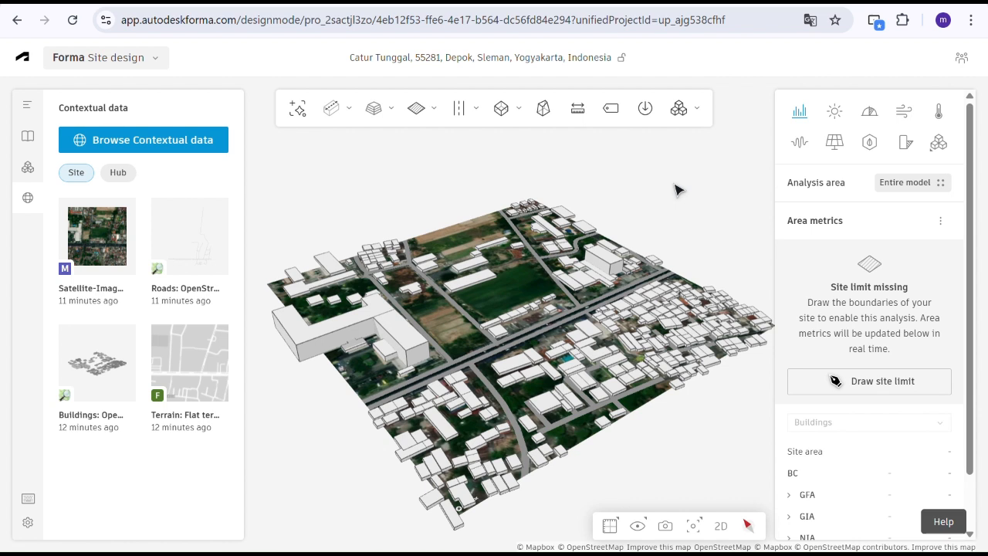
Draw a four-sided site limit of about 8,219 m² around the green field between the two roads
{"action": "left_click", "coordinate": [415, 110]}
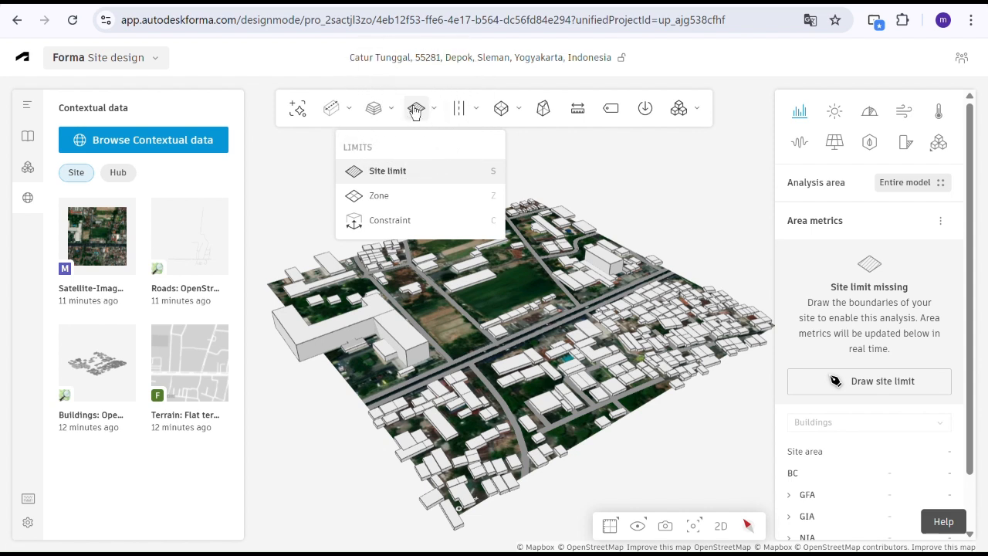
{"action": "left_click", "coordinate": [417, 180]}
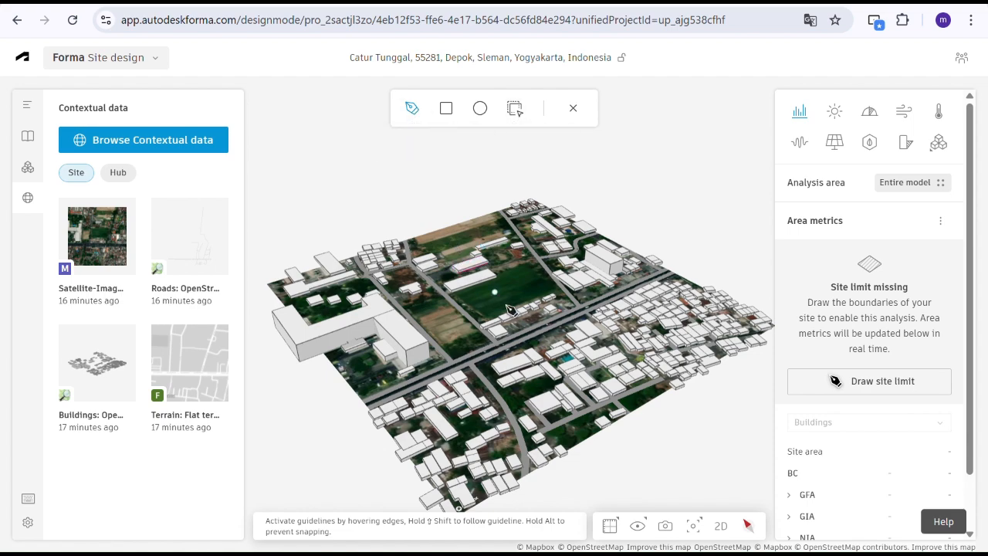
{"action": "right_click_drag", "start_coordinate": [506, 305], "coordinate": [512, 330]}
{"action": "scroll", "coordinate": [502, 293], "scroll_direction": "up", "scroll_amount": 8}
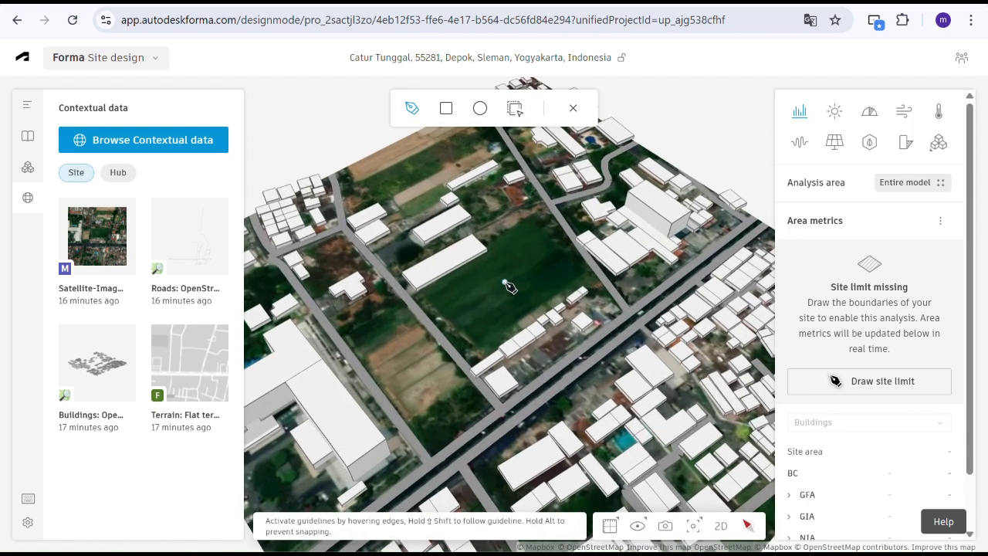
{"action": "scroll", "coordinate": [529, 265], "scroll_direction": "up", "scroll_amount": 4}
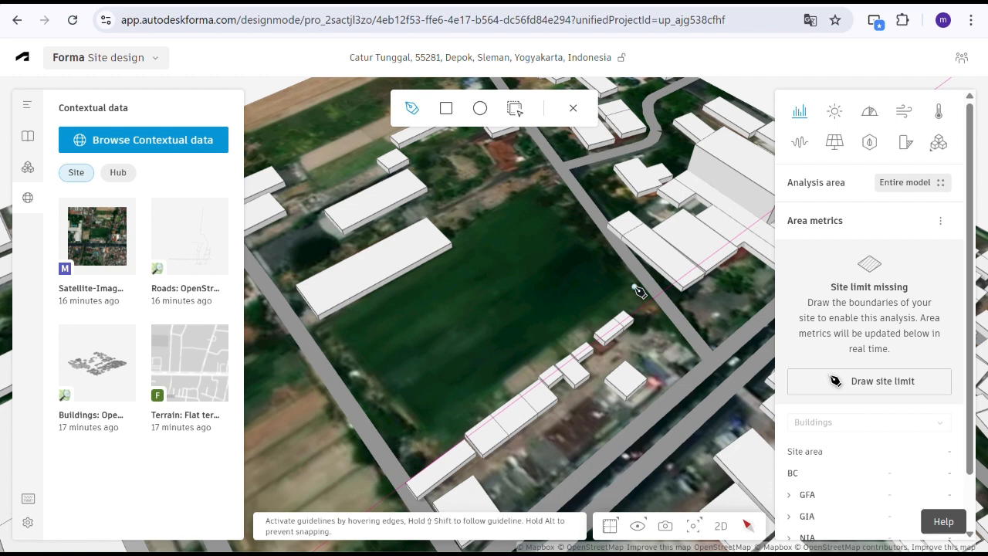
{"action": "left_click", "coordinate": [318, 332]}
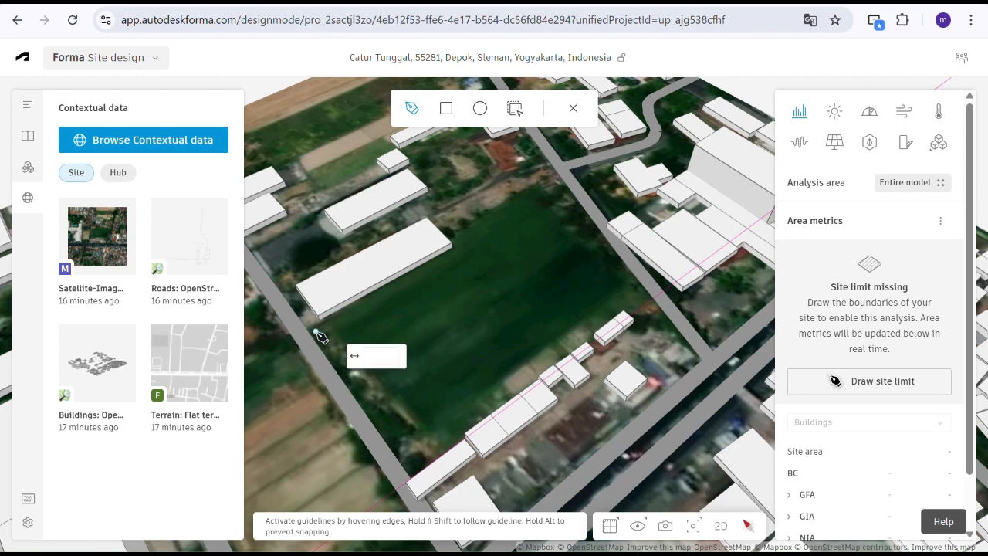
{"action": "left_click", "coordinate": [411, 469]}
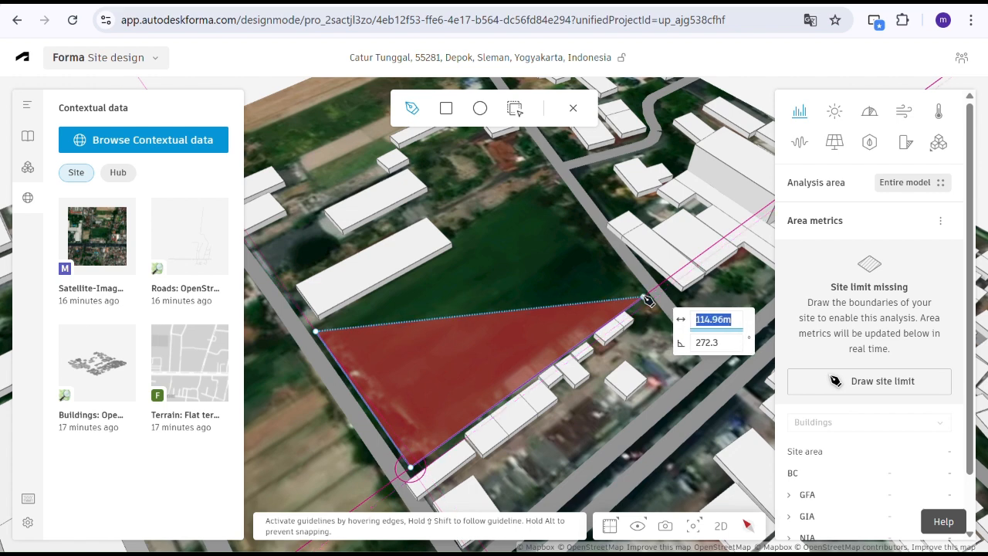
{"action": "left_click", "coordinate": [644, 297]}
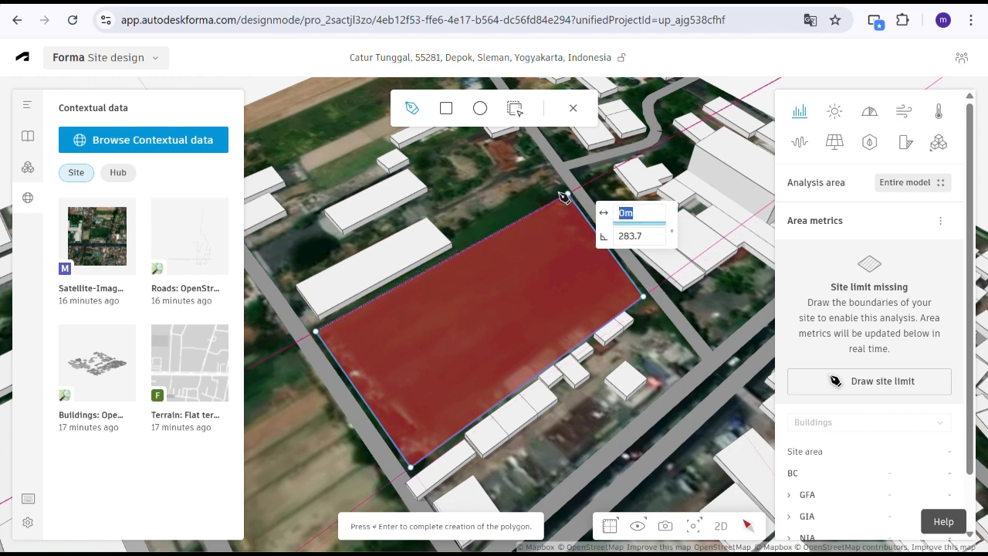
{"action": "left_click", "coordinate": [568, 193]}
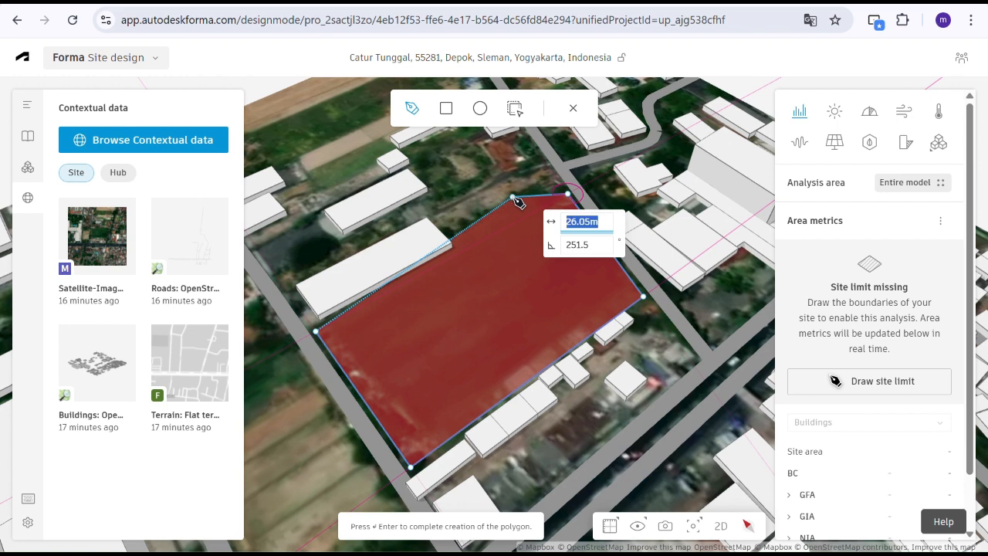
{"action": "left_click", "coordinate": [515, 198]}
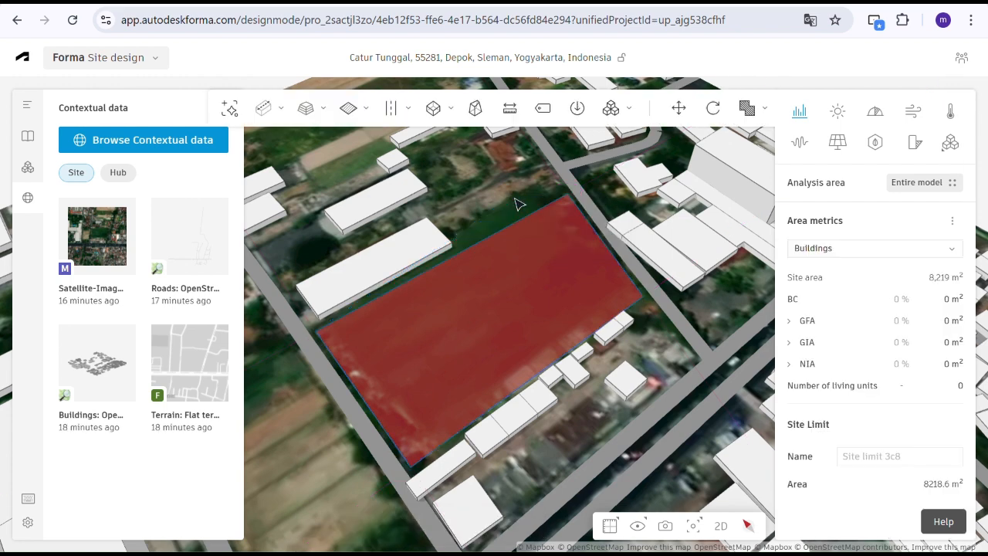
{"action": "right_click_drag", "start_coordinate": [478, 352], "coordinate": [483, 331]}
{"action": "left_click", "coordinate": [735, 159]}
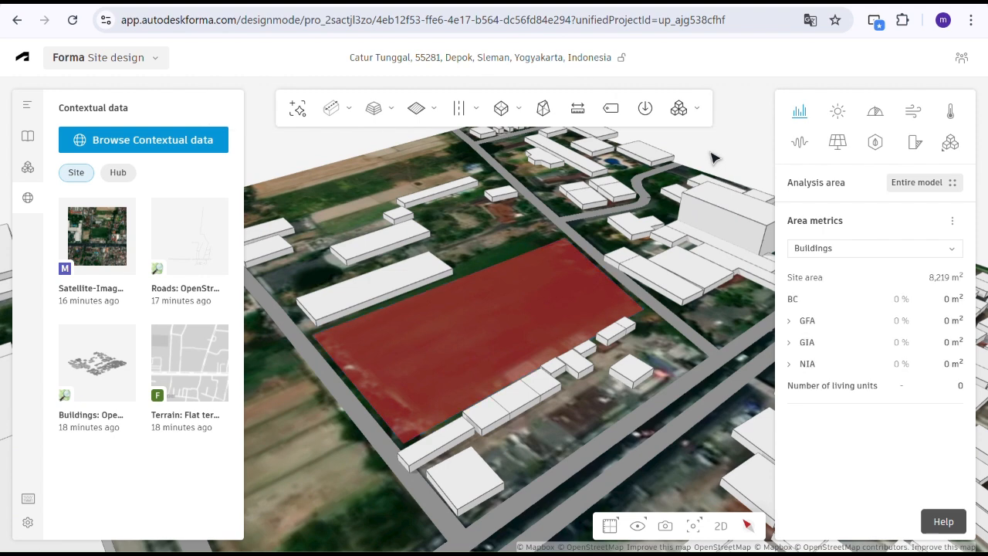
Select the red site limit and examine its site area in the area metrics
{"action": "right_click_drag", "start_coordinate": [429, 369], "coordinate": [465, 382]}
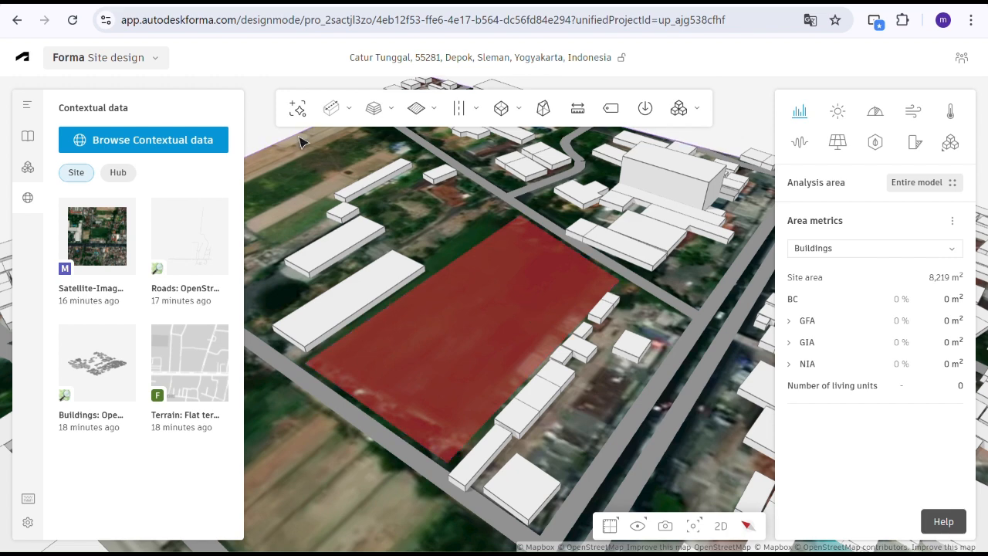
{"action": "left_click", "coordinate": [506, 327]}
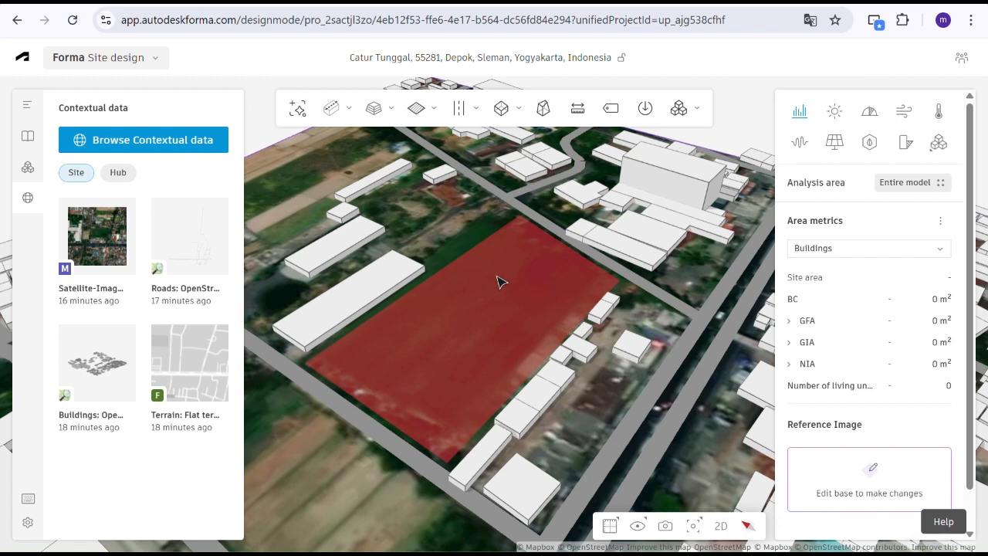
{"action": "left_click", "coordinate": [471, 271]}
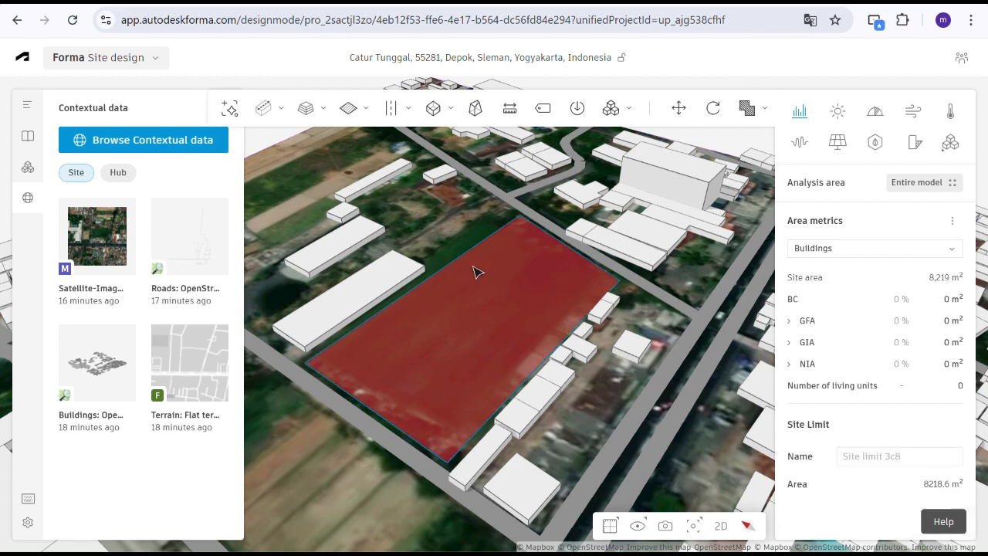
{"action": "left_click", "coordinate": [930, 279]}
{"action": "key", "text": "ctrl"}
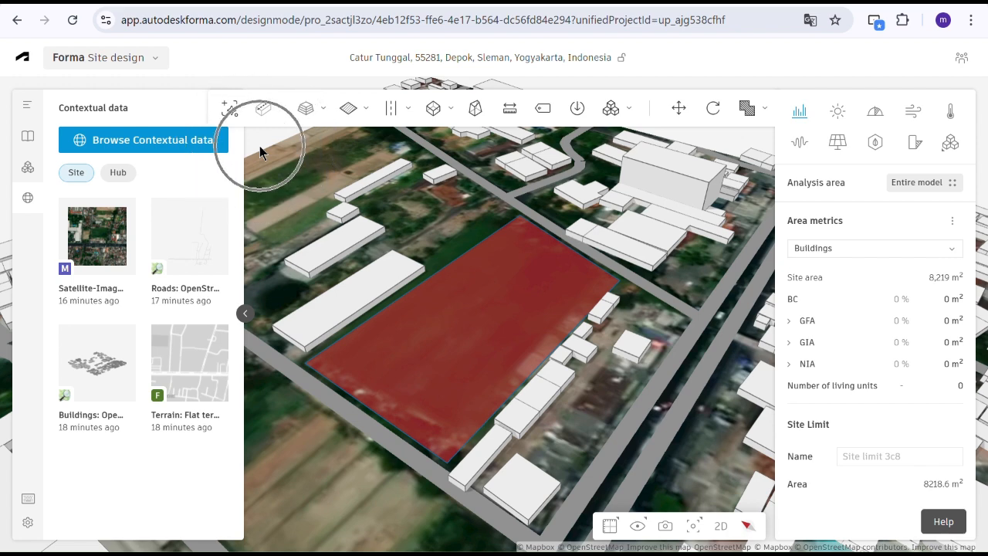
Start a line building inside the site limit with a first segment 60 m long
{"action": "left_click", "coordinate": [262, 115]}
{"action": "key", "text": "ctrl"}
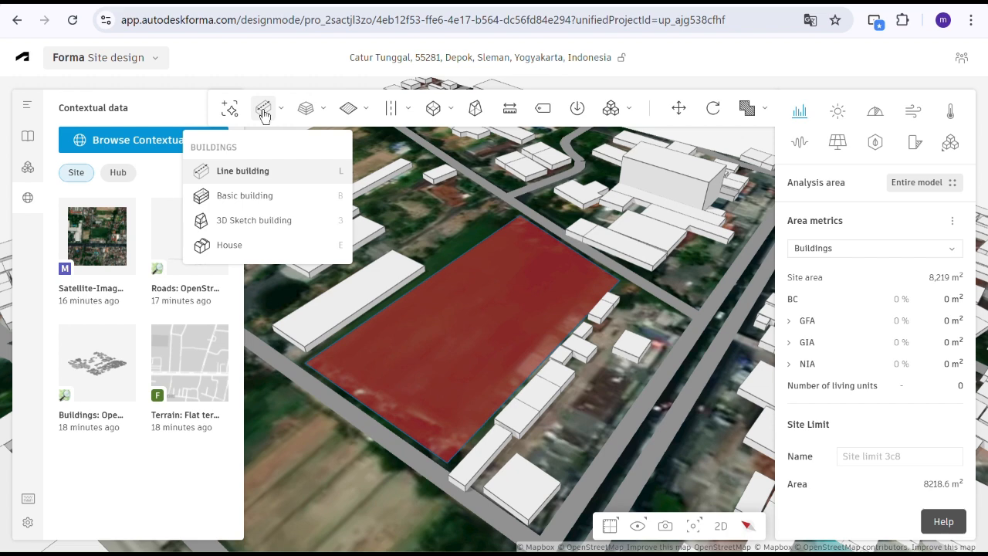
{"action": "left_click", "coordinate": [251, 181]}
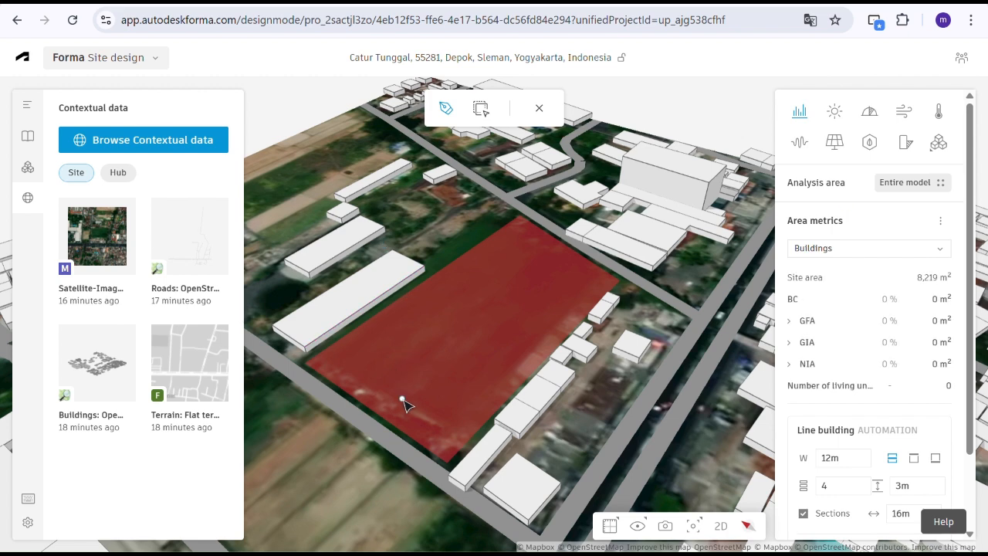
{"action": "left_click", "coordinate": [429, 422]}
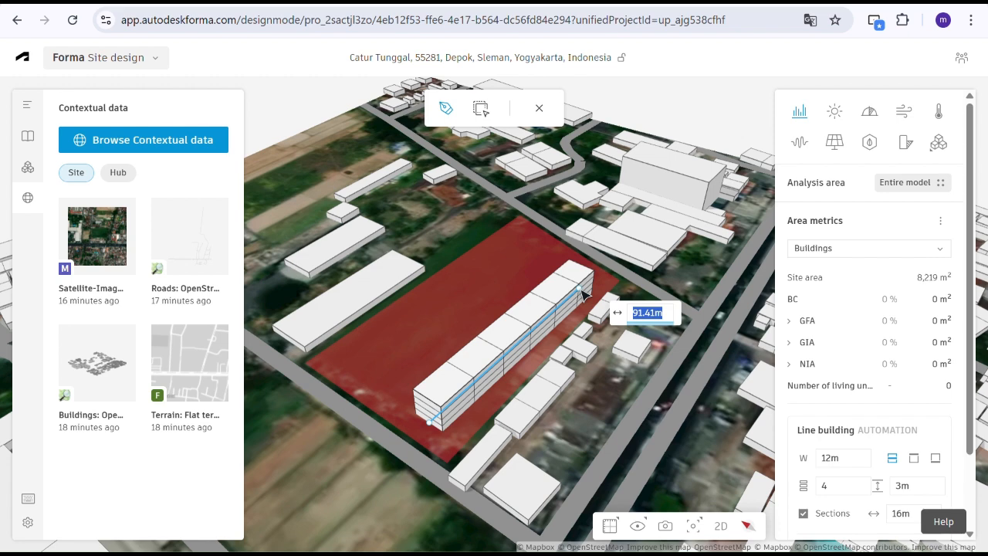
{"action": "type", "text": "60"}
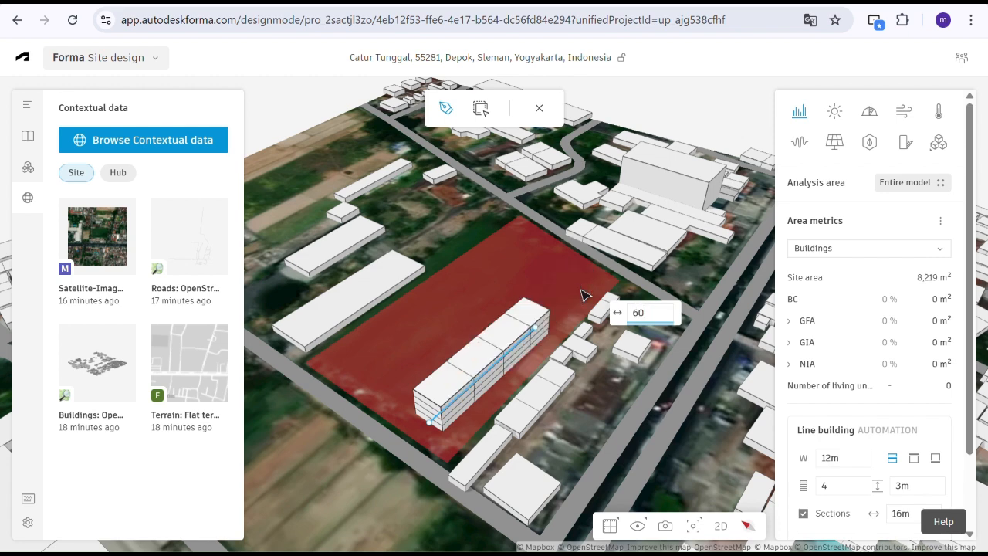
{"action": "type", "text": "m"}
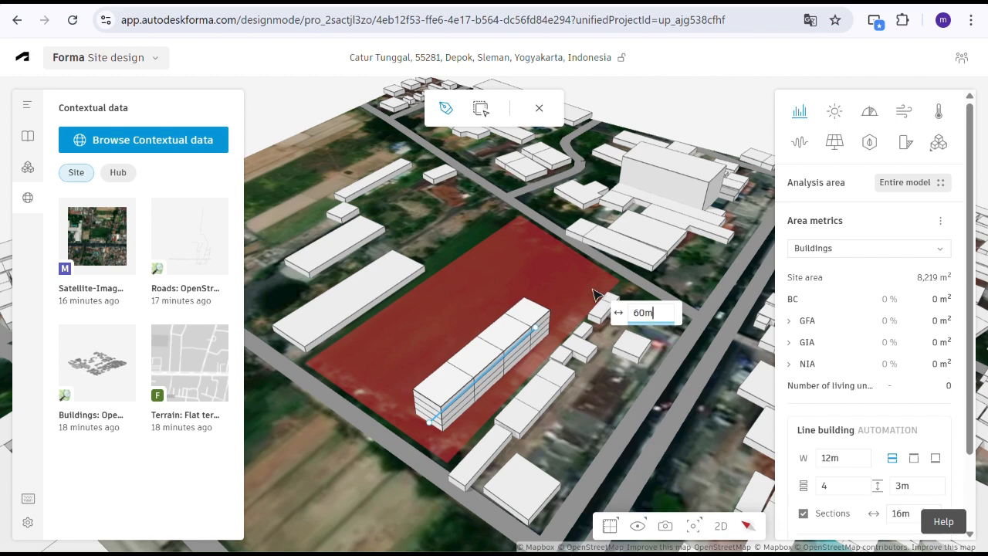
{"action": "key", "text": "Return"}
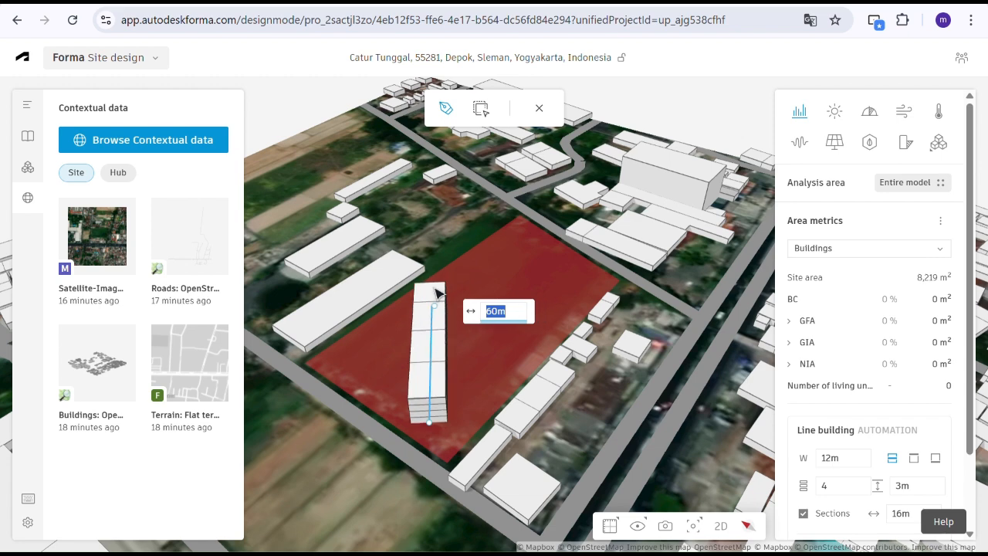
{"action": "left_click", "coordinate": [441, 291]}
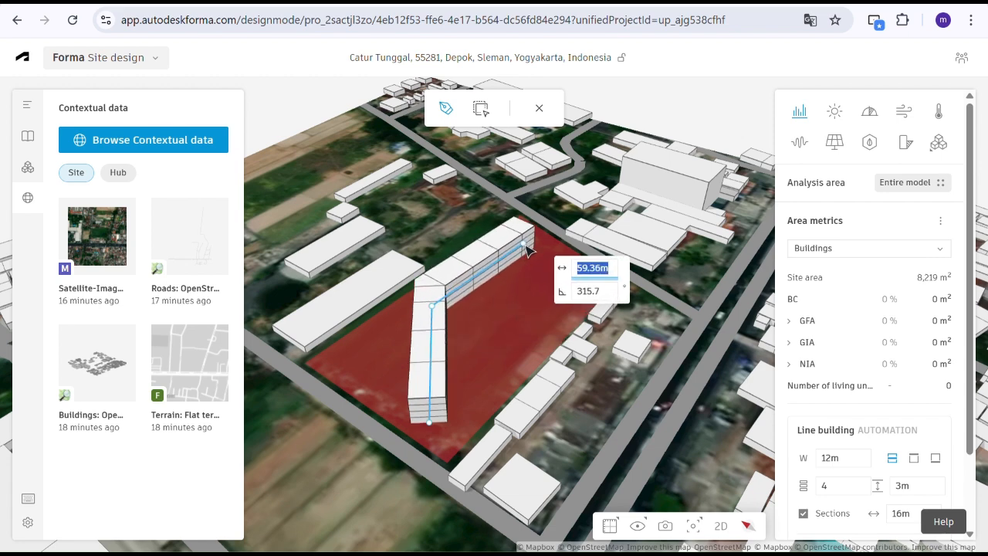
Add a second line building segment 60 m long at an angle of 315° and finish the building
{"action": "type", "text": "6"}
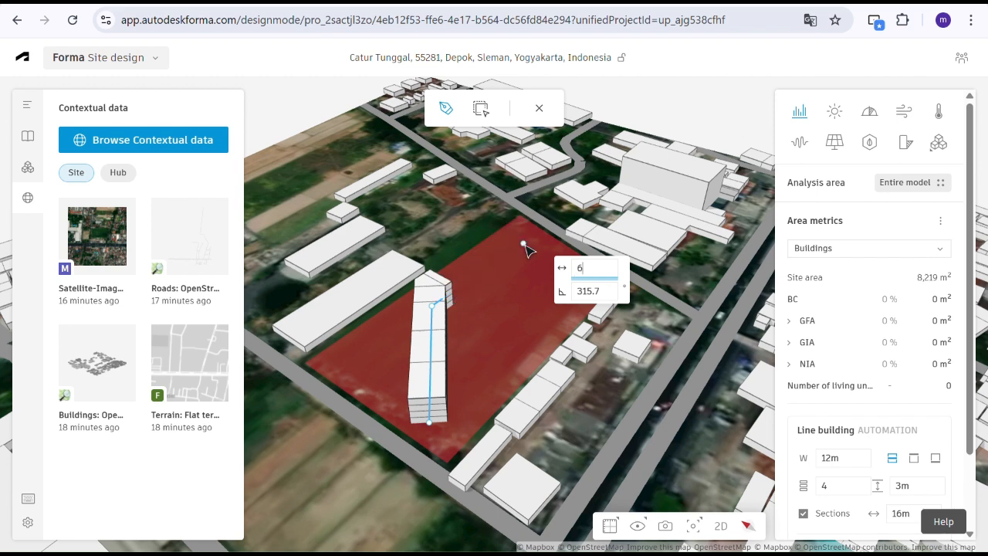
{"action": "type", "text": "0"}
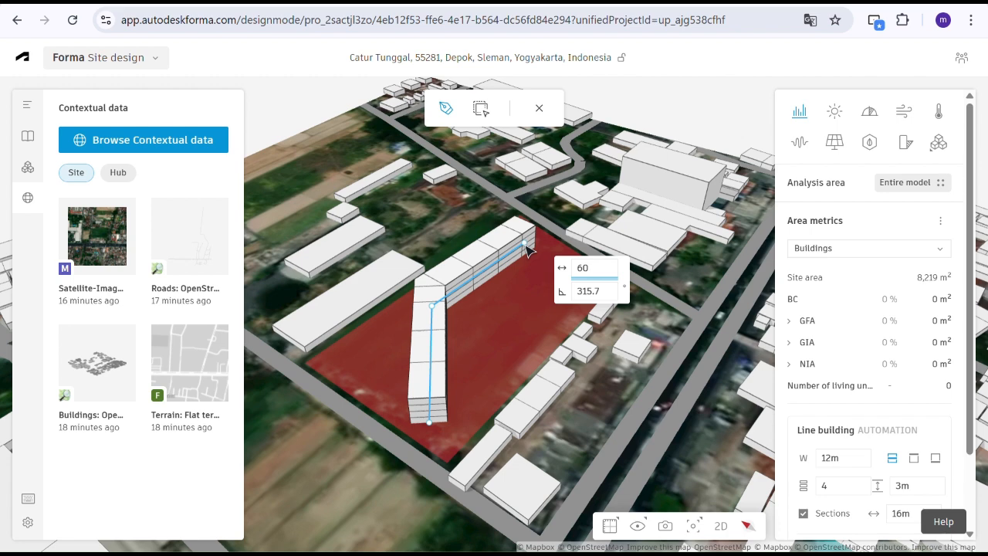
{"action": "key", "text": "Tab"}
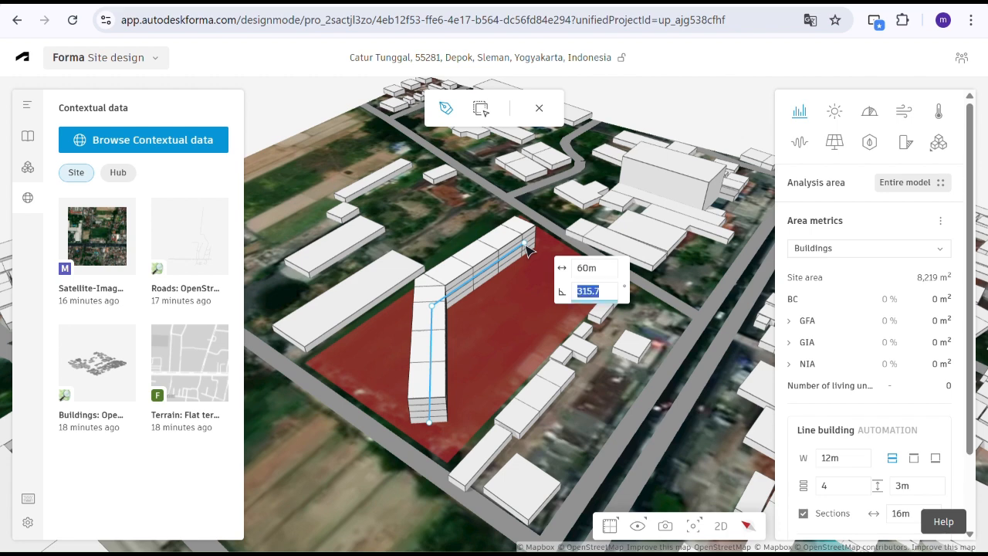
{"action": "type", "text": "315"}
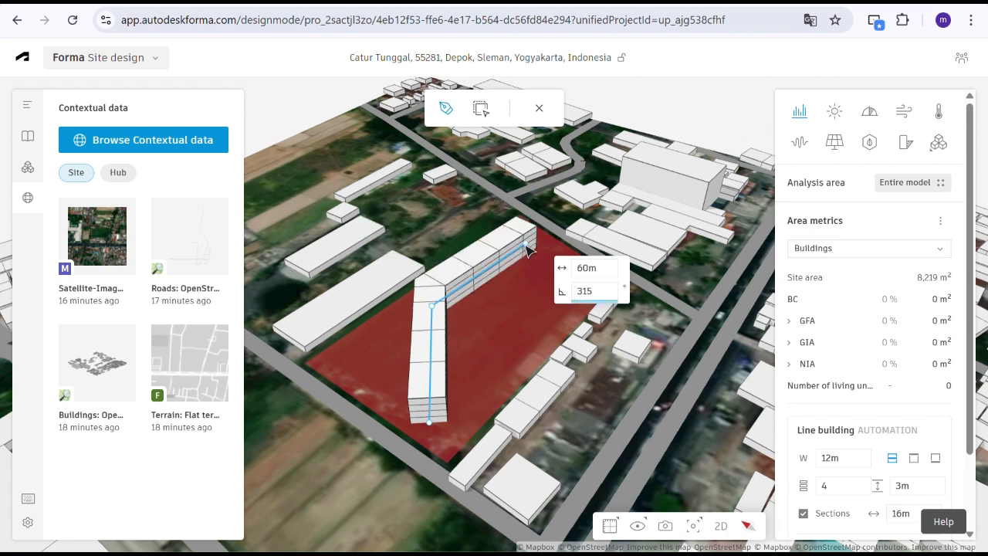
{"action": "key", "text": "ctrl+a"}
{"action": "left_click", "coordinate": [542, 246]}
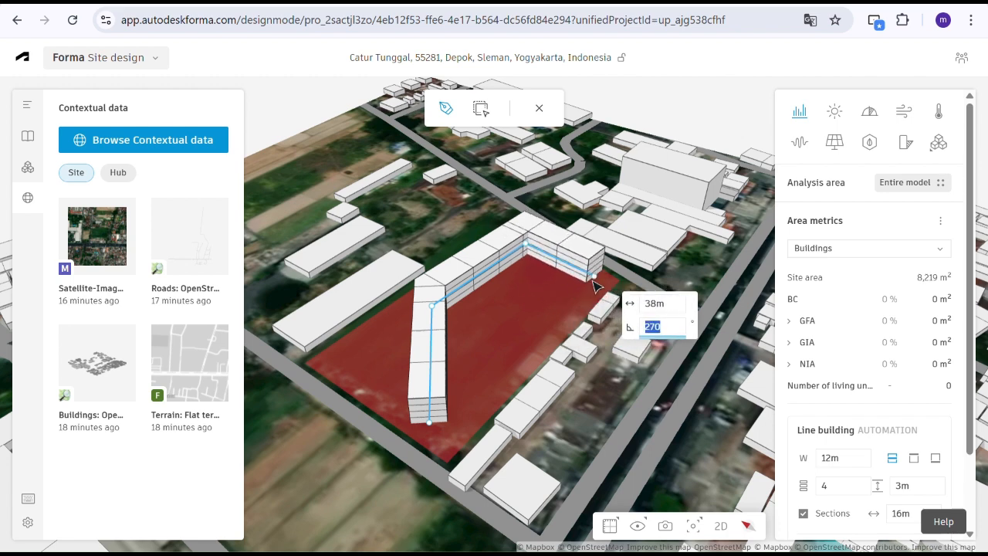
{"action": "key", "text": "Escape"}
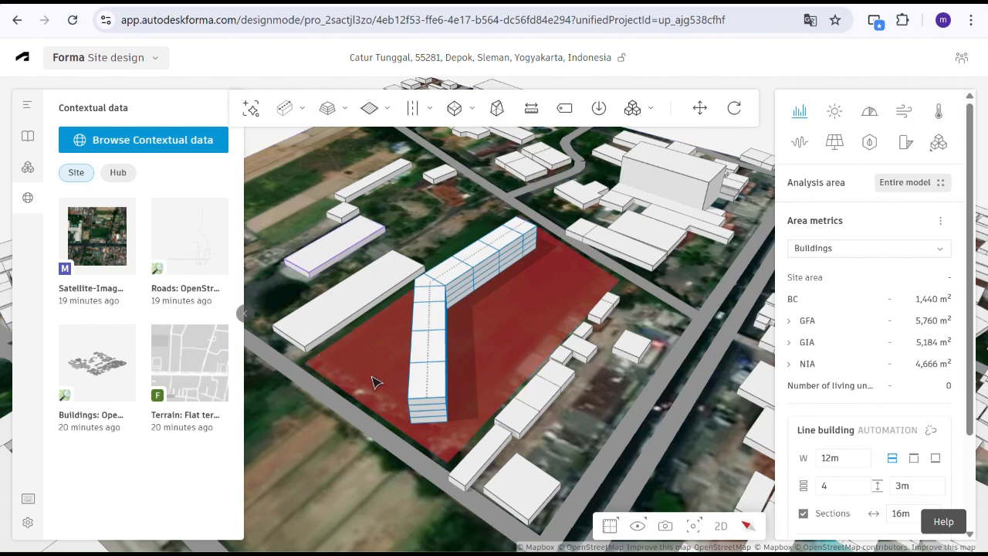
Delete the two-segment line building from the site
{"action": "left_click_drag", "start_coordinate": [374, 378], "coordinate": [328, 444]}
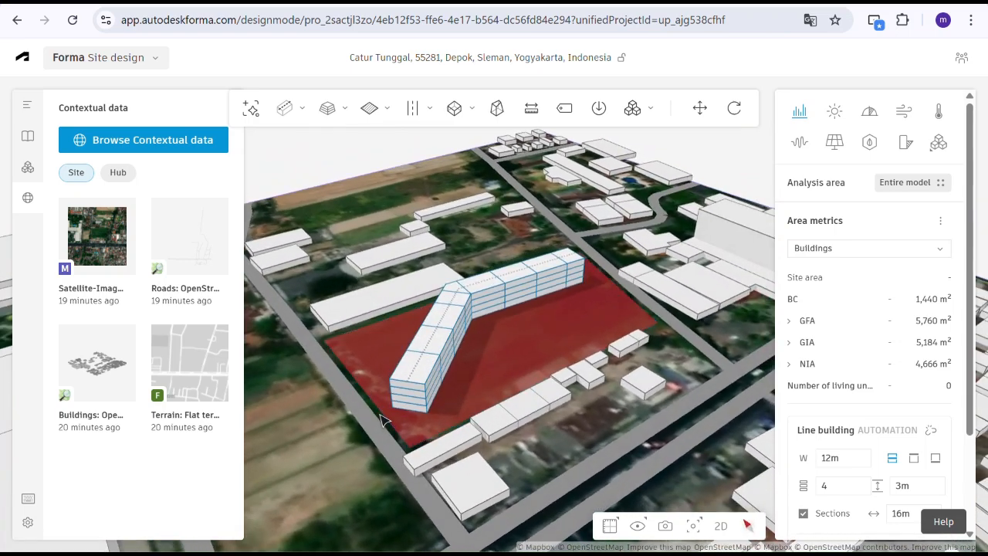
{"action": "right_click", "coordinate": [457, 320]}
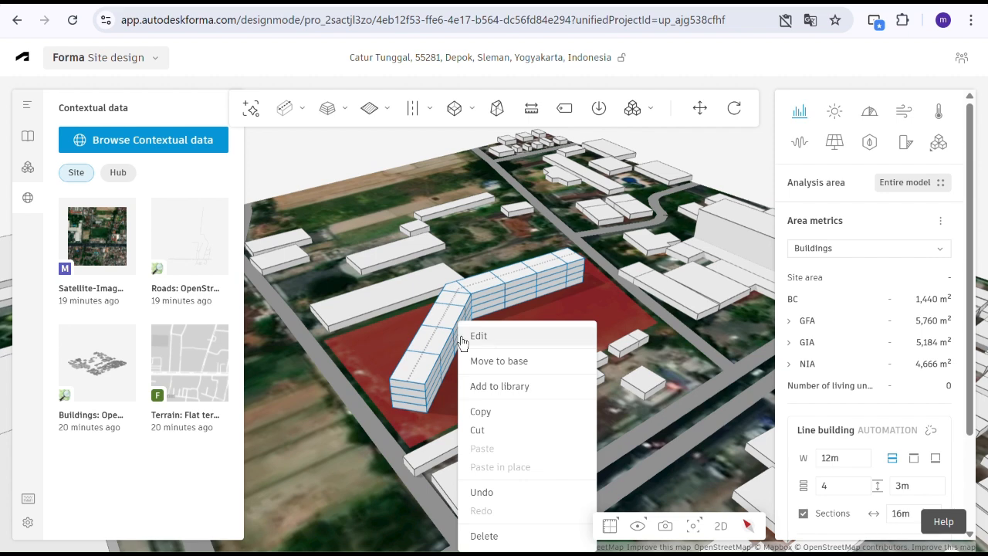
{"action": "left_click", "coordinate": [496, 543]}
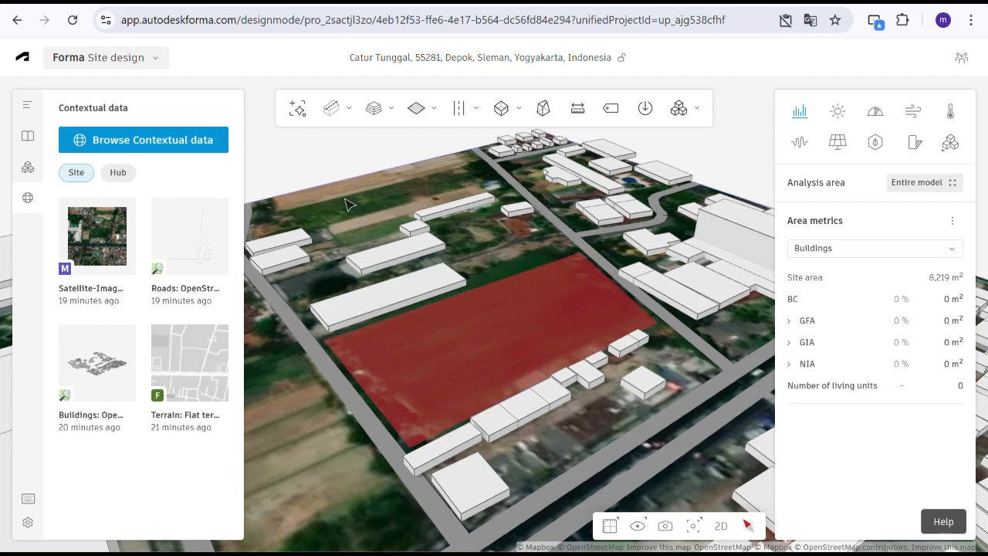
Draw an L-shaped basic building inside the red site limit, following its long road-parallel edge, and give it a height of 30 m
{"action": "left_click", "coordinate": [333, 116]}
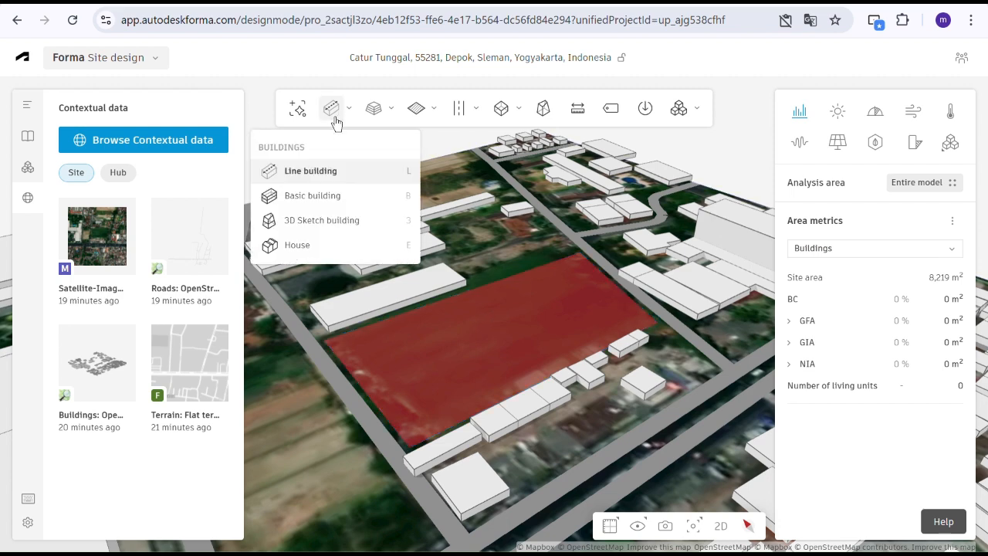
{"action": "mouse_move", "coordinate": [330, 199]}
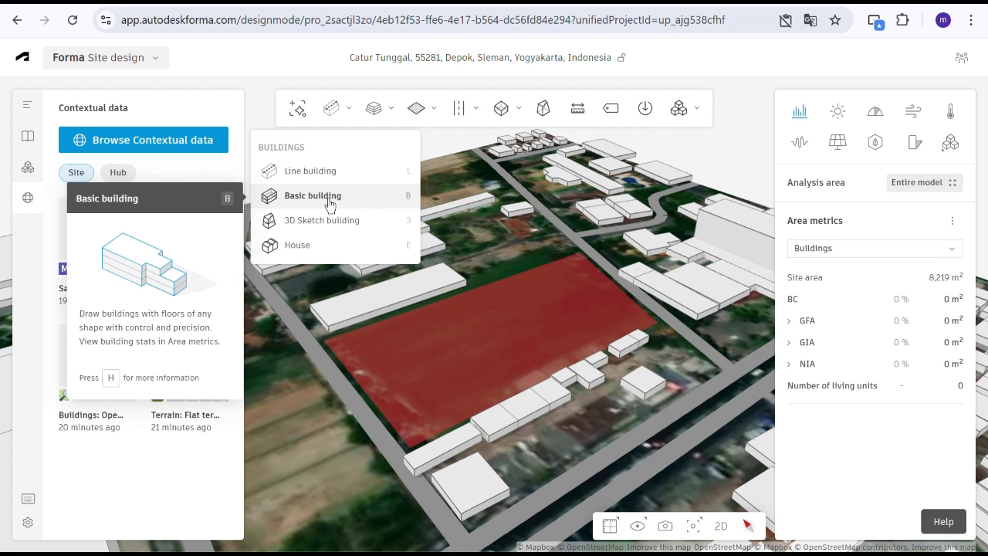
{"action": "left_click", "coordinate": [330, 199]}
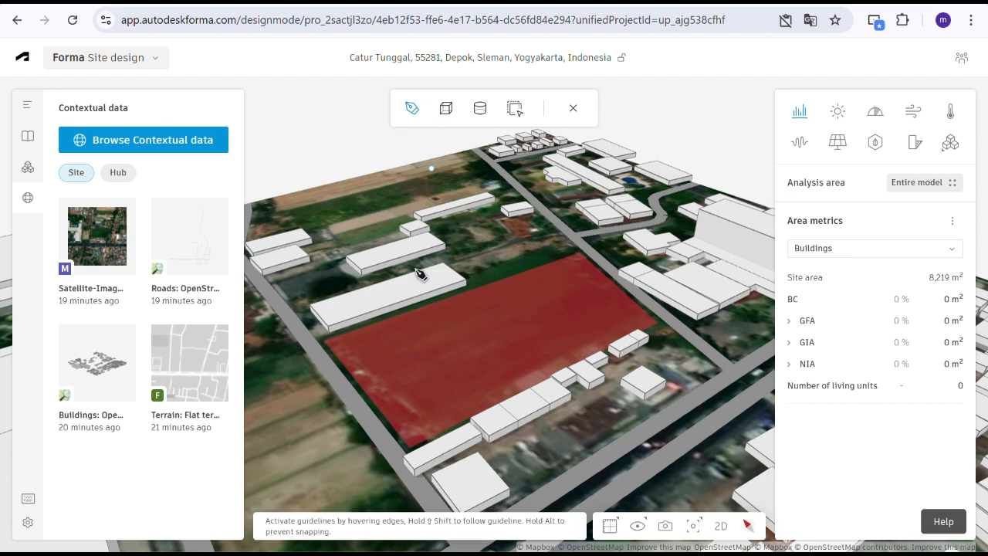
{"action": "left_click", "coordinate": [354, 351]}
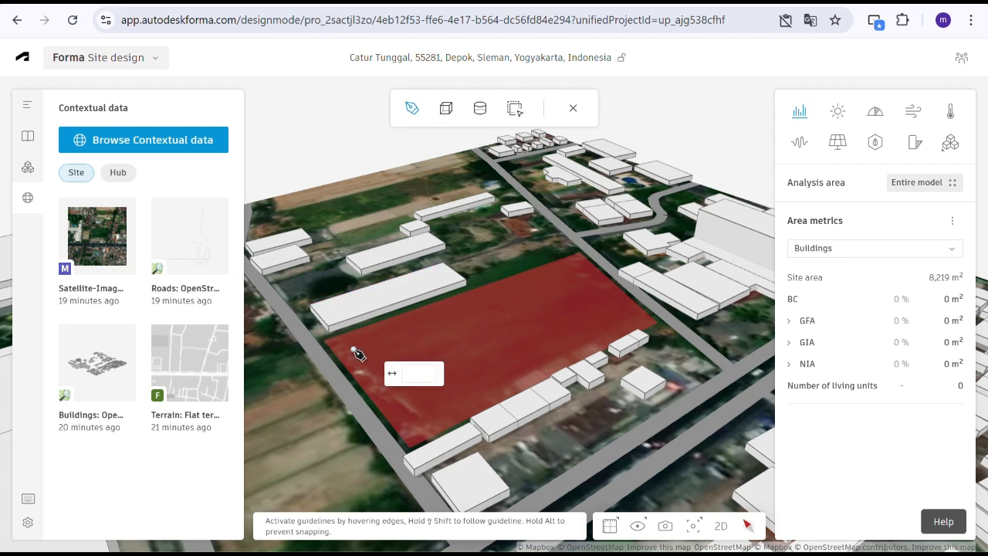
{"action": "left_click", "coordinate": [411, 421]}
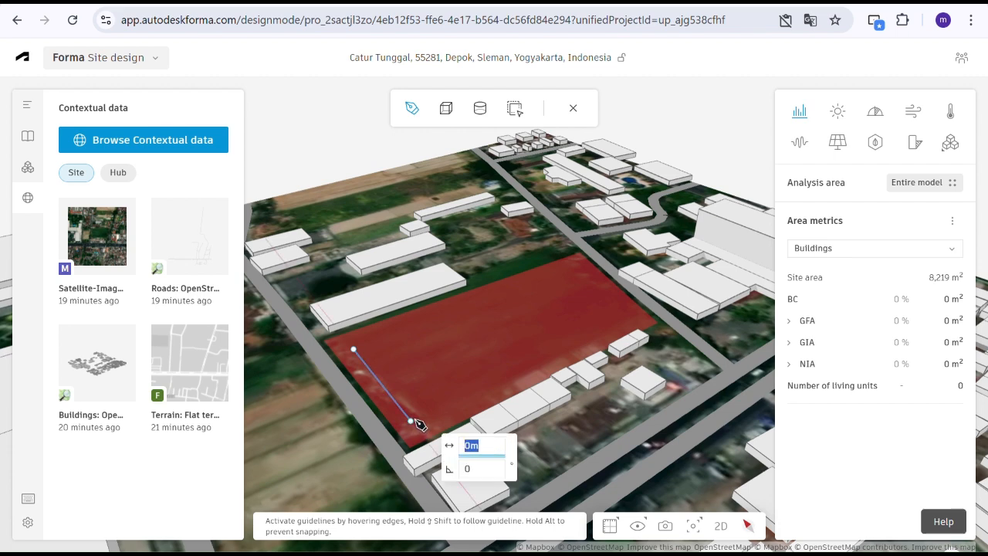
{"action": "left_click", "coordinate": [632, 328]}
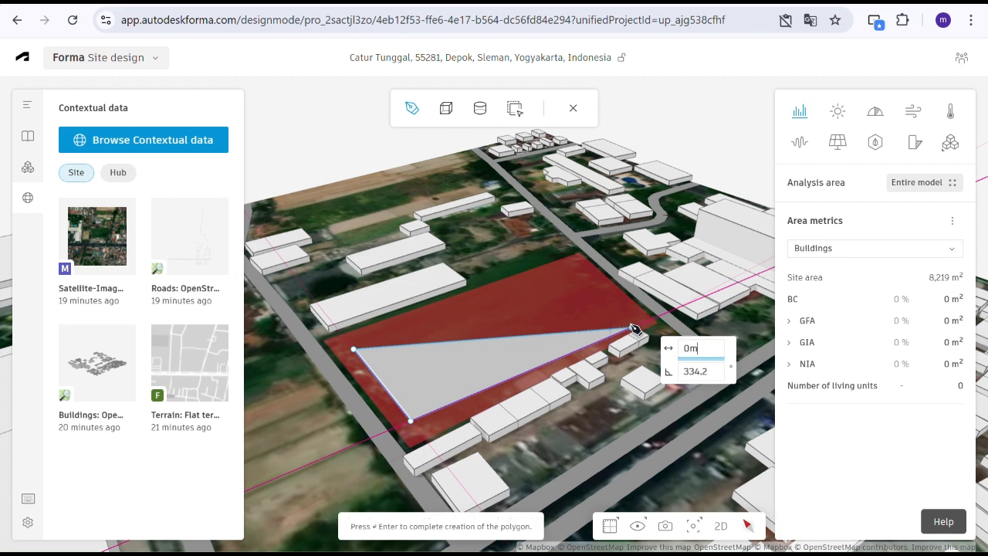
{"action": "left_click", "coordinate": [594, 305]}
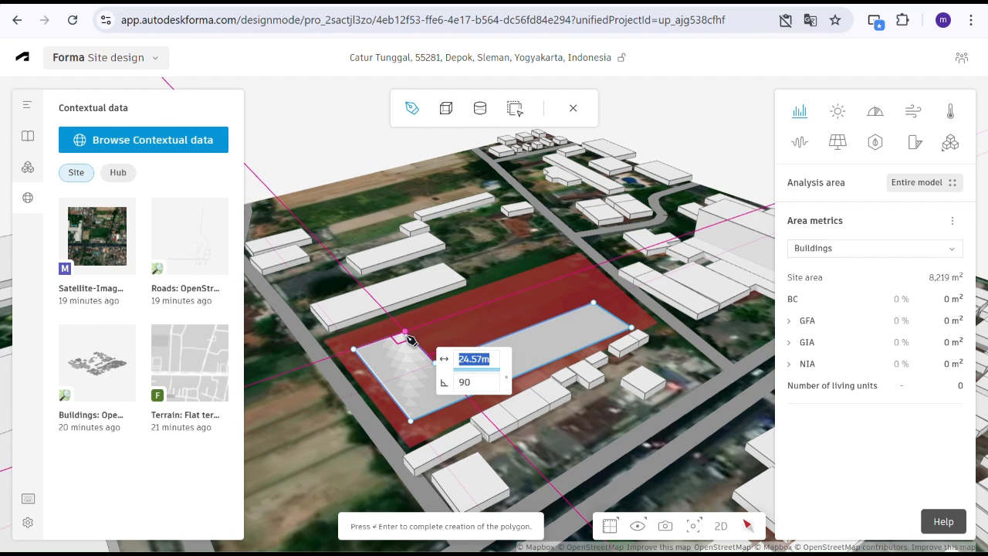
{"action": "left_click", "coordinate": [410, 340]}
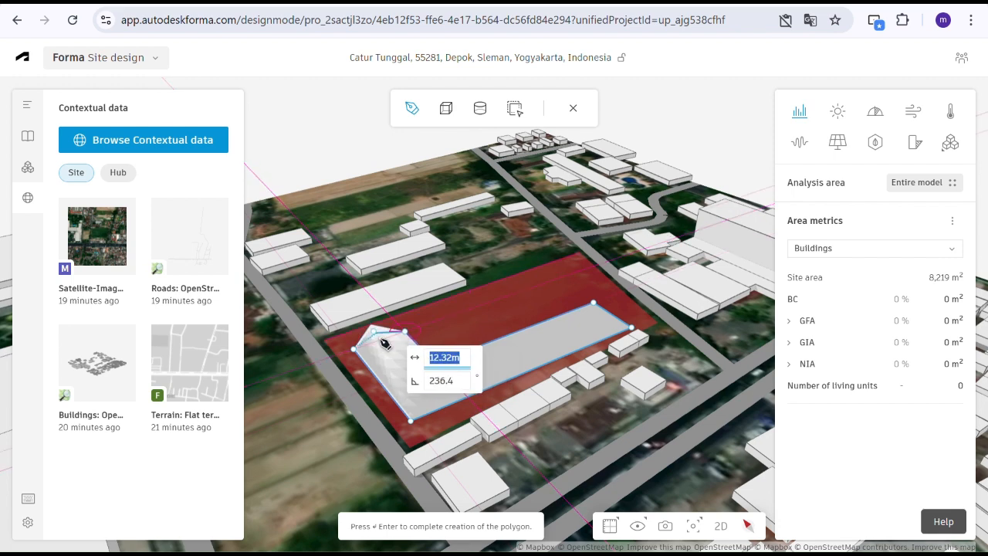
{"action": "key", "text": "Return"}
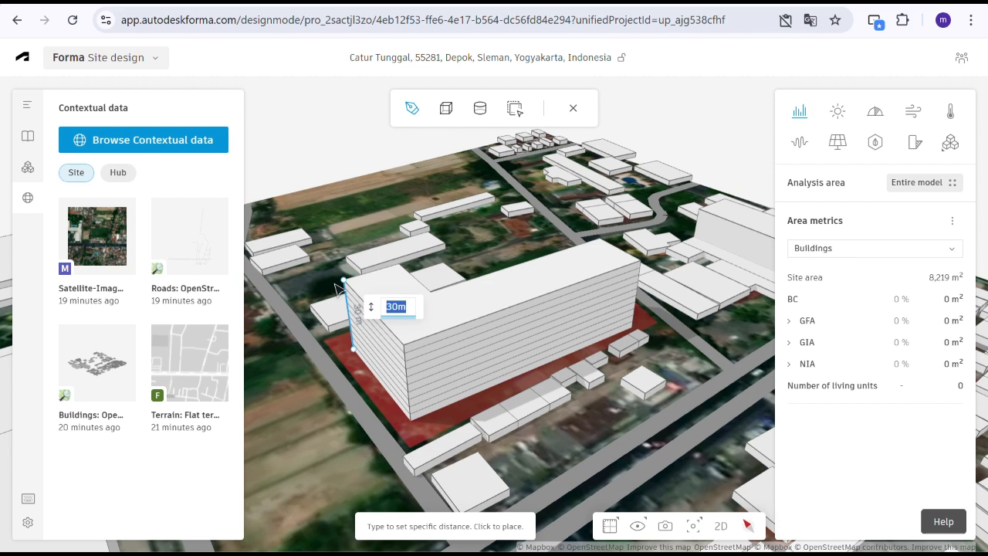
{"action": "left_click", "coordinate": [338, 289]}
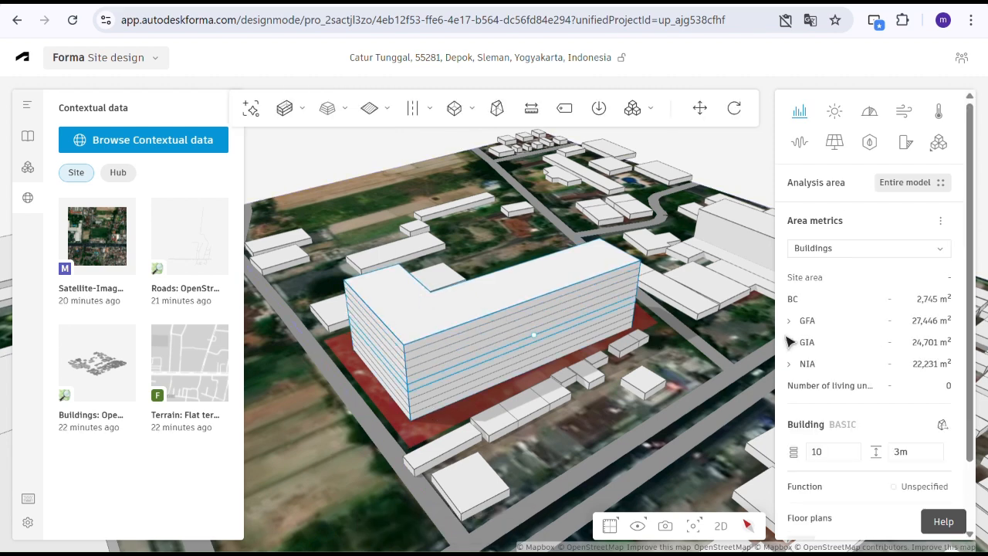
Set the L-shaped building to 5 floors with a floor height of 4 m
{"action": "mouse_move", "coordinate": [902, 327]}
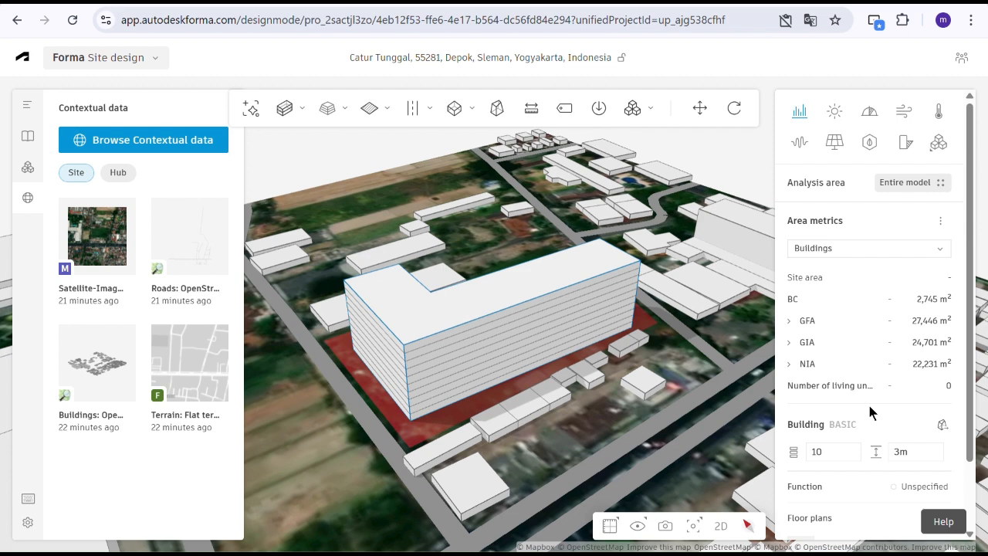
{"action": "left_click", "coordinate": [828, 454]}
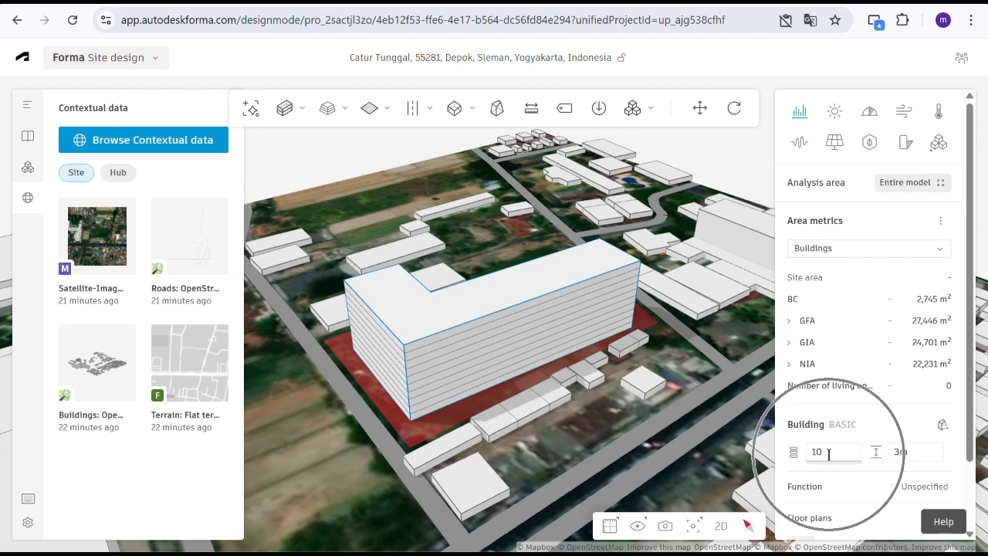
{"action": "left_click", "coordinate": [927, 450]}
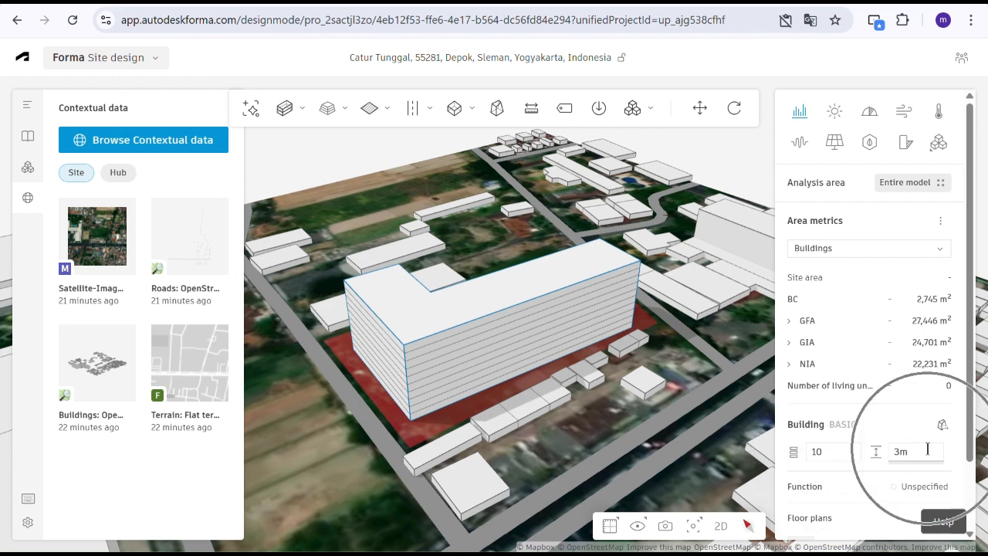
{"action": "double_click", "coordinate": [927, 450]}
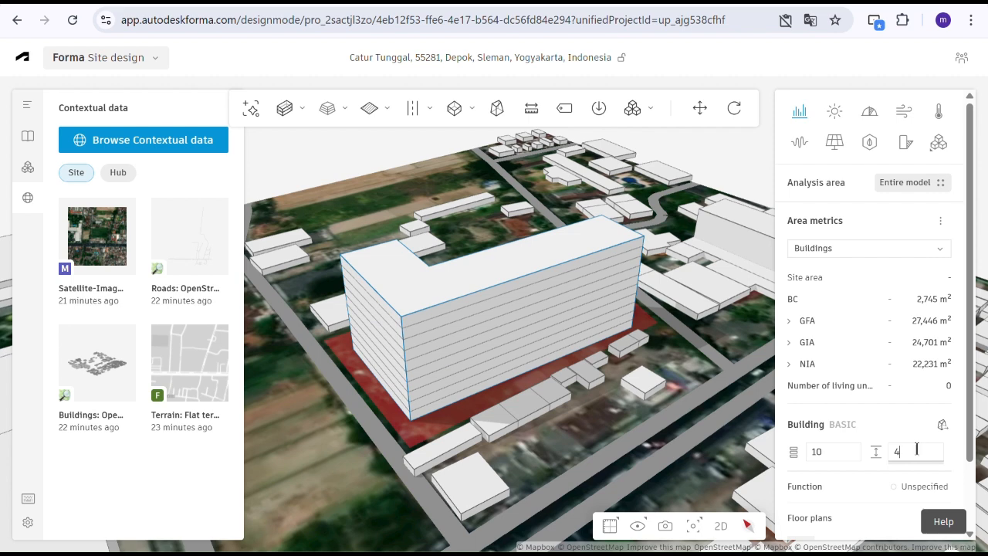
{"action": "key", "text": "BackSpace"}
{"action": "type", "text": "3"}
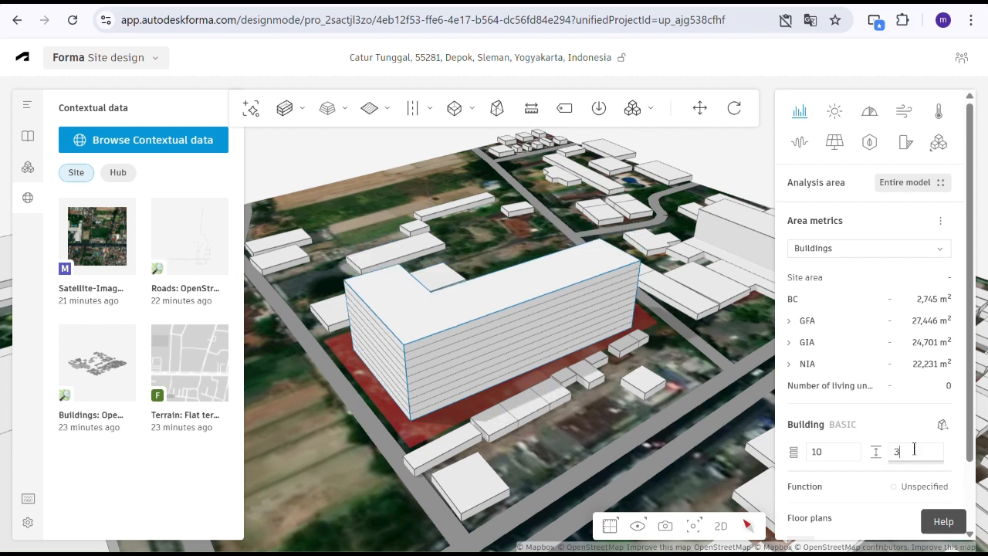
{"action": "type", "text": "4"}
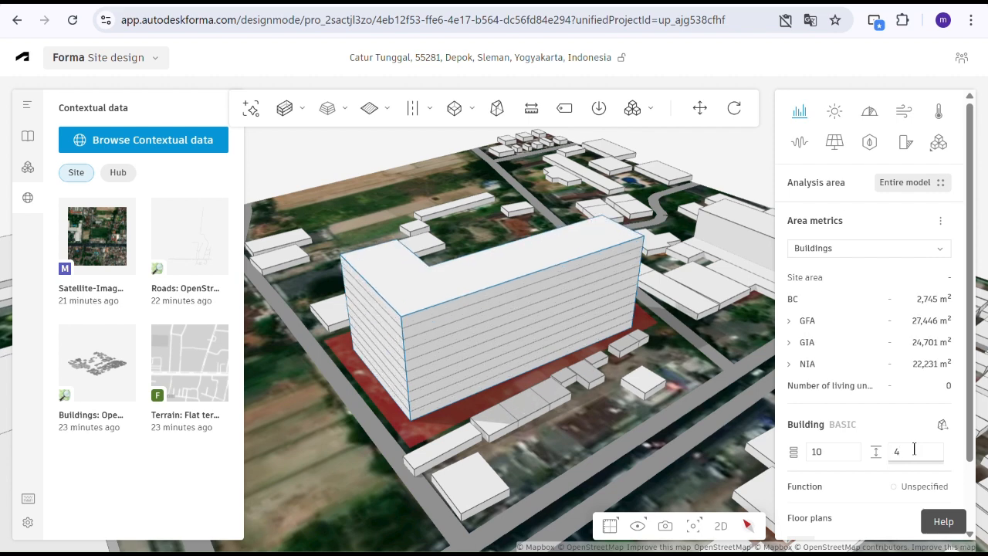
{"action": "double_click", "coordinate": [841, 451]}
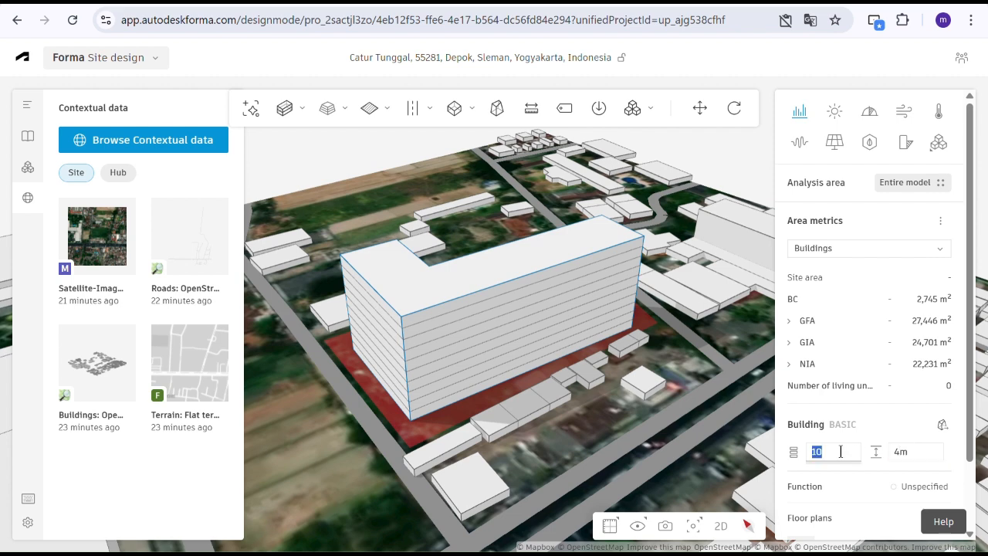
{"action": "type", "text": "5"}
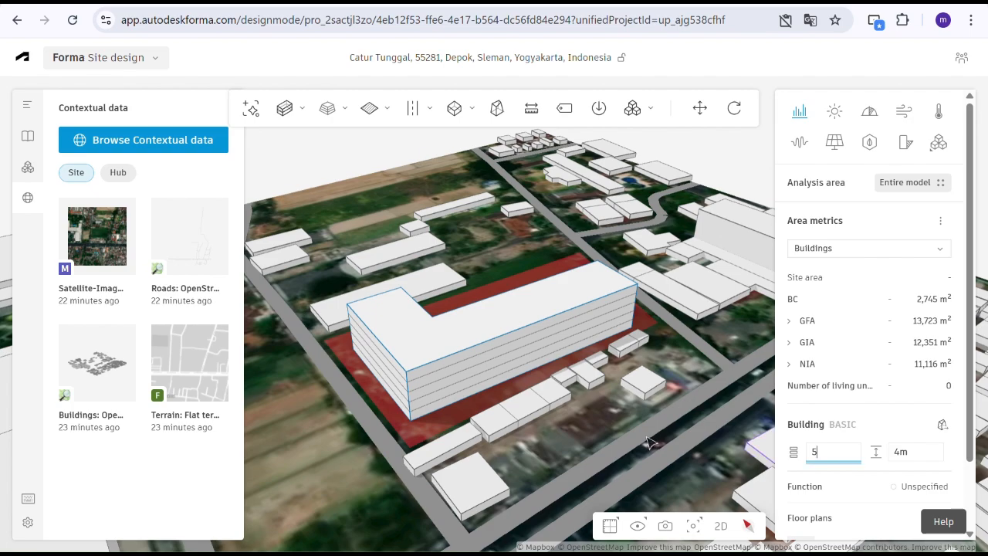
{"action": "left_click_drag", "start_coordinate": [506, 409], "coordinate": [528, 426]}
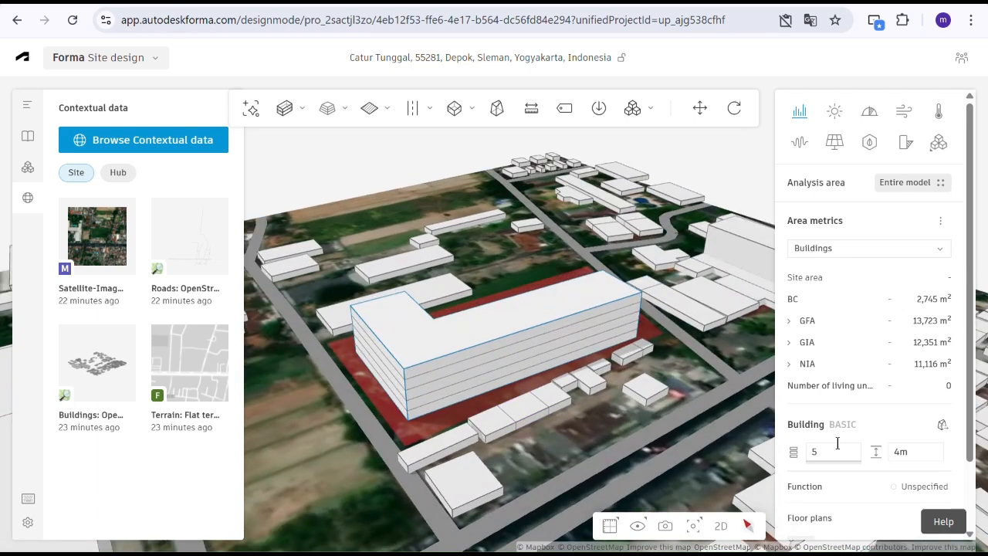
Set the L-shaped building's function to Residential
{"action": "scroll", "coordinate": [841, 441], "scroll_direction": "down", "scroll_amount": 2}
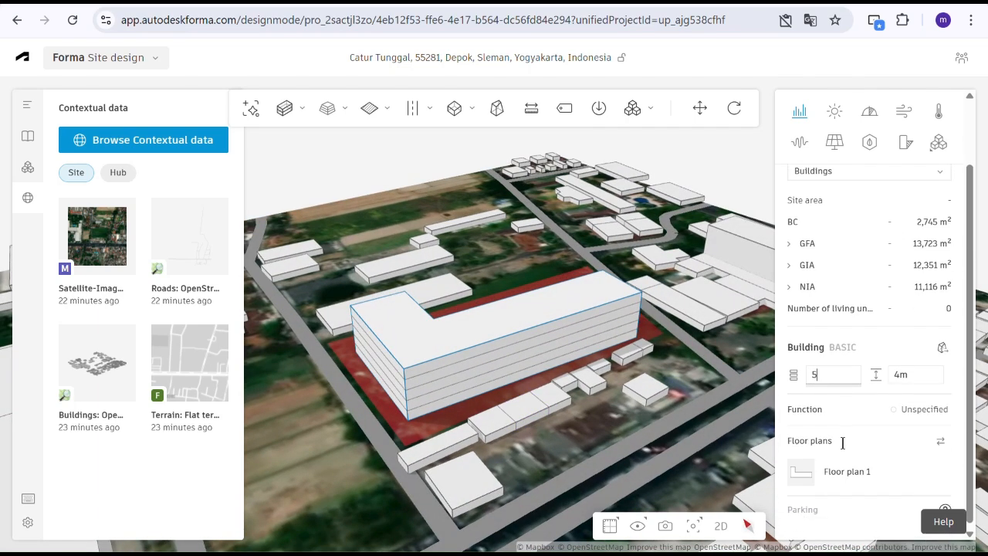
{"action": "left_click", "coordinate": [947, 416]}
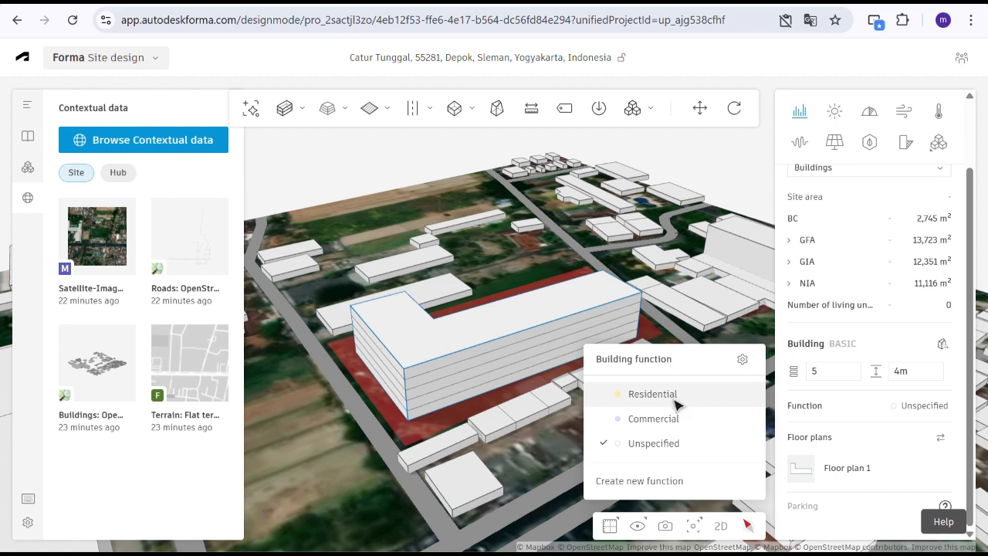
{"action": "left_click", "coordinate": [676, 400]}
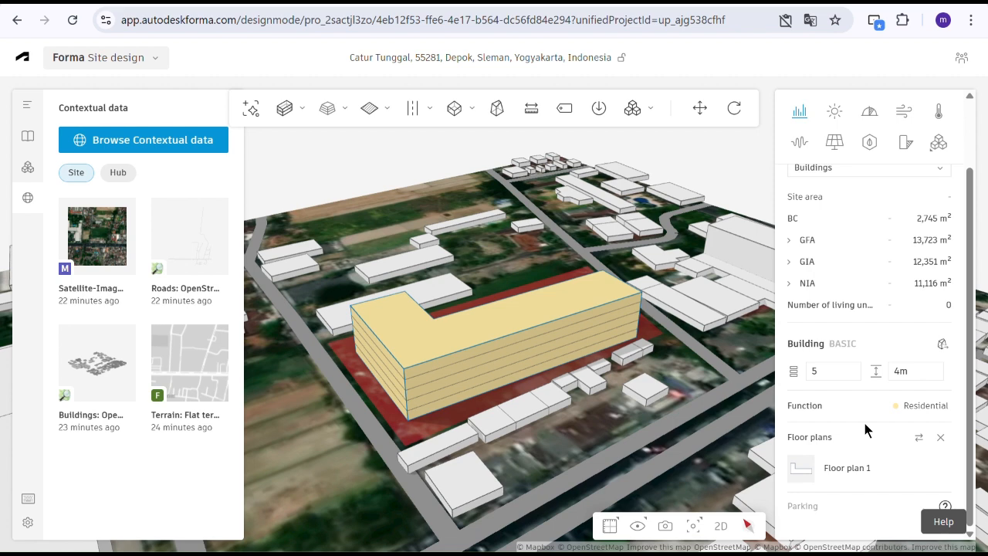
Open Floor plan 1 of the building, examine its stories and floor outline, and return to the site design
{"action": "left_click", "coordinate": [848, 474]}
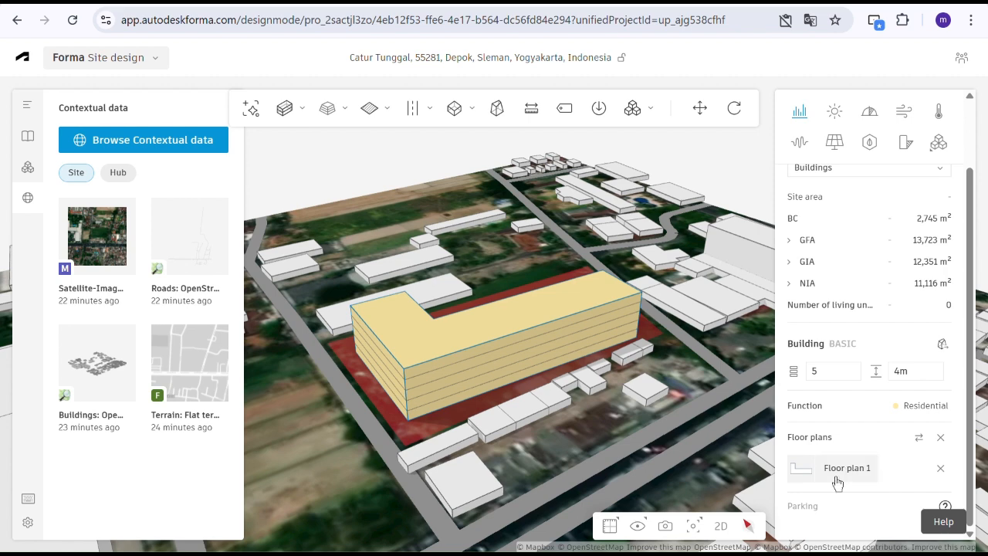
{"action": "left_click", "coordinate": [845, 470]}
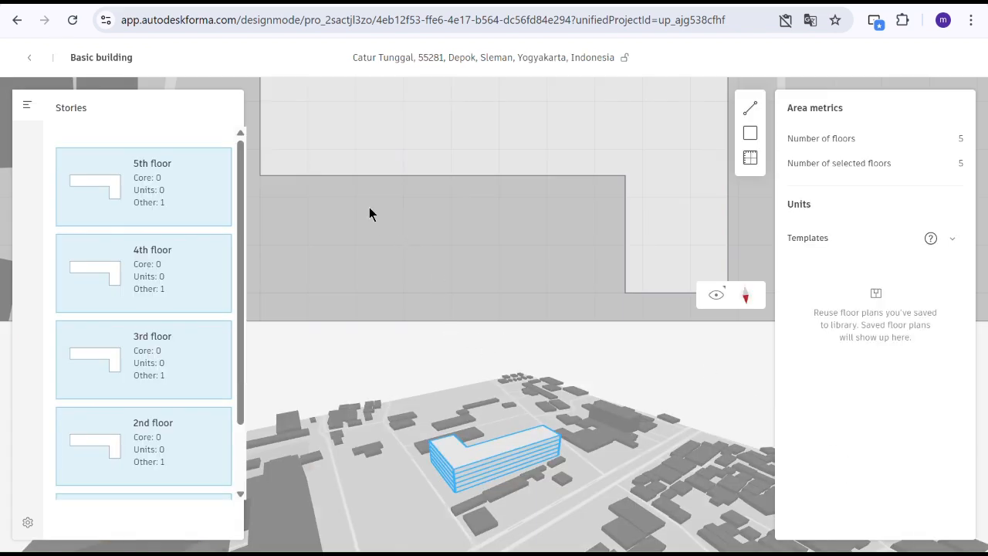
{"action": "scroll", "coordinate": [124, 301], "scroll_direction": "down", "scroll_amount": 1}
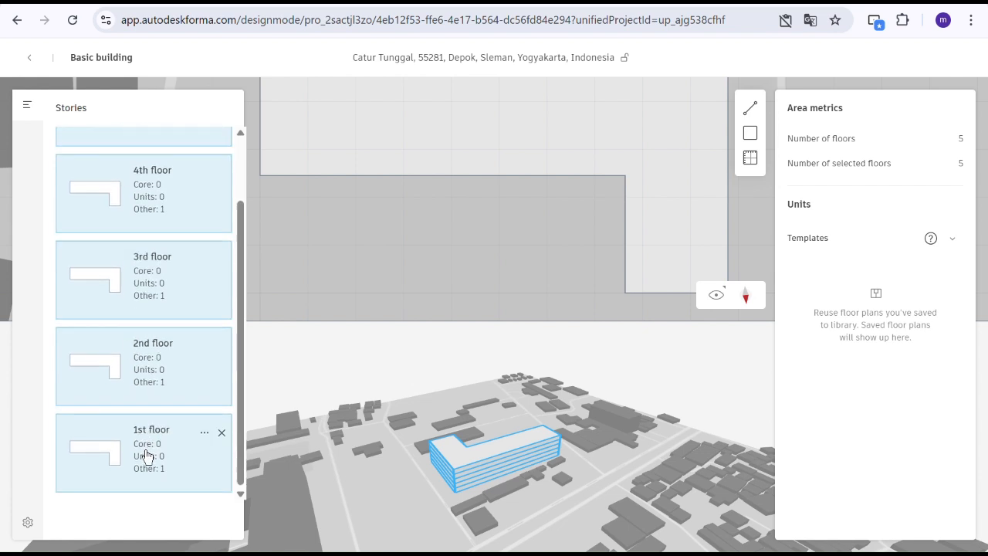
{"action": "scroll", "coordinate": [147, 456], "scroll_direction": "up", "scroll_amount": 1}
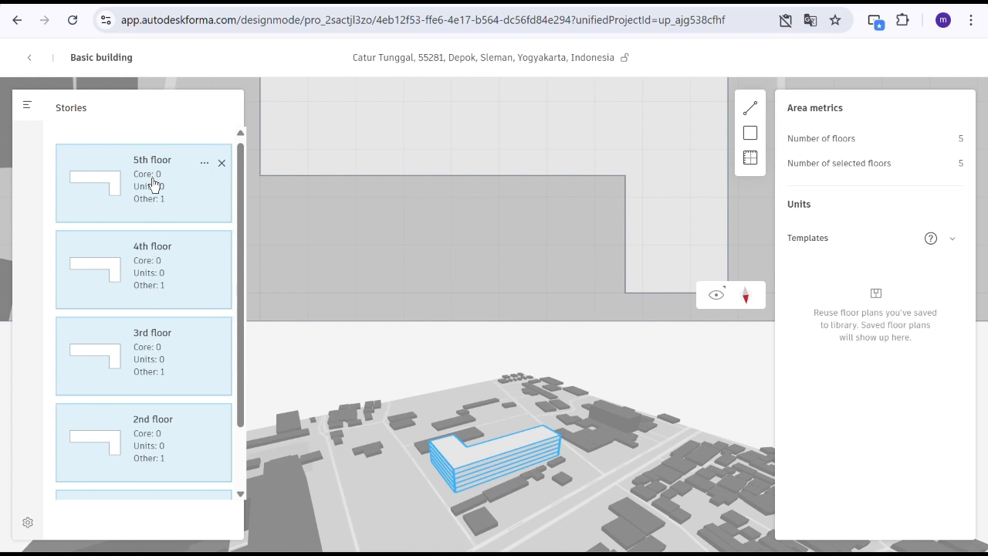
{"action": "scroll", "coordinate": [533, 278], "scroll_direction": "down", "scroll_amount": 4}
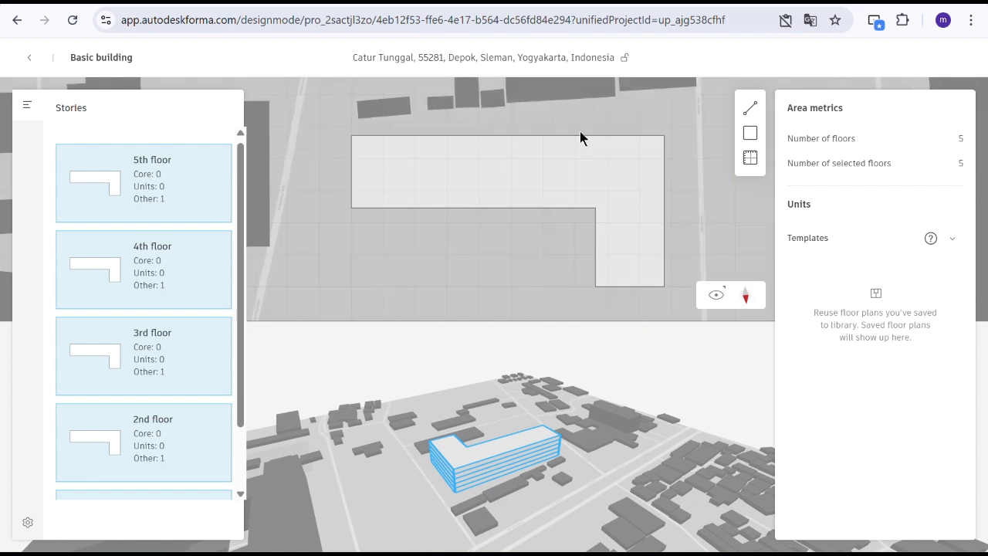
{"action": "scroll", "coordinate": [579, 131], "scroll_direction": "up", "scroll_amount": 4}
{"action": "scroll", "coordinate": [557, 138], "scroll_direction": "down", "scroll_amount": 1}
{"action": "scroll", "coordinate": [557, 139], "scroll_direction": "down", "scroll_amount": 1}
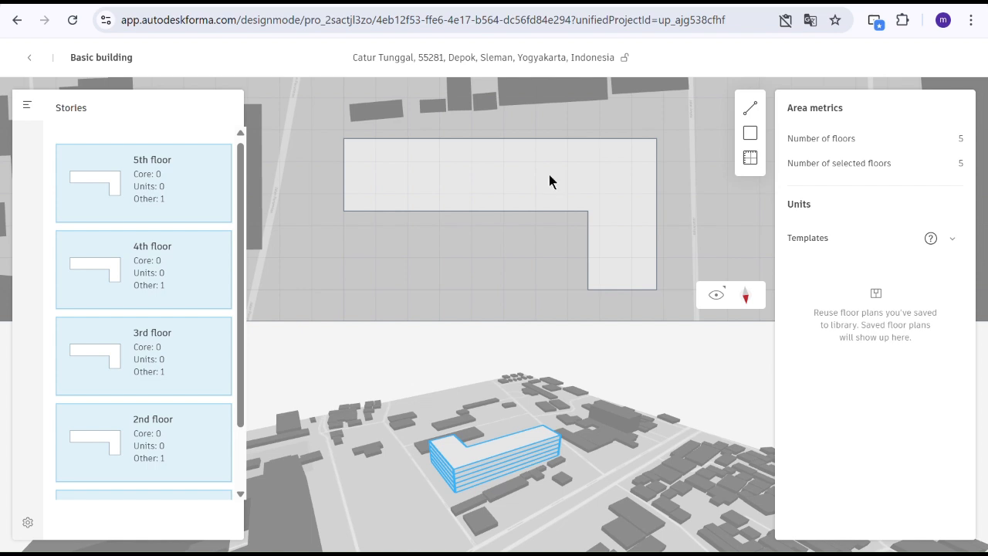
{"action": "left_click", "coordinate": [31, 61]}
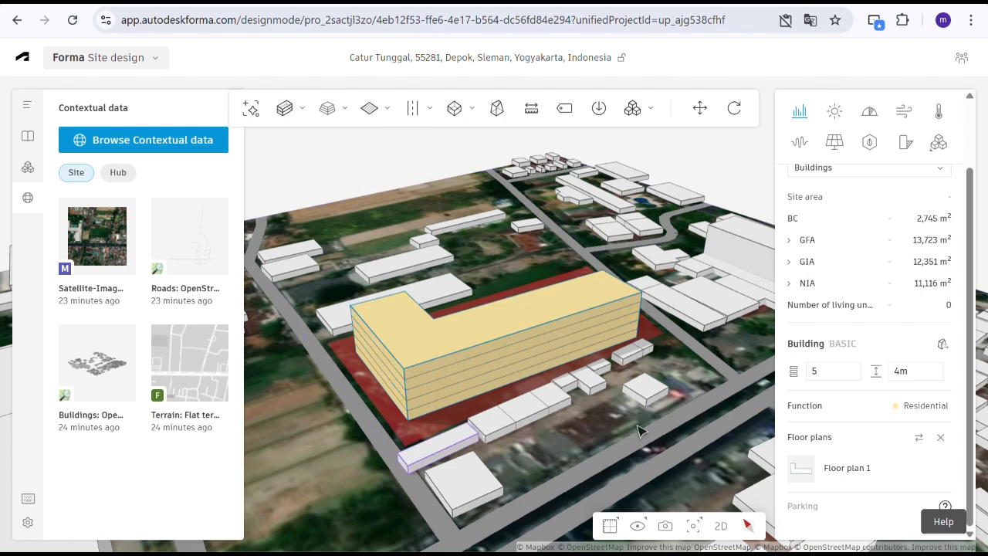
Draw a tree line about 58.5 m long inside the red site limit, along its short road-side edge beside the building's end wall
{"action": "left_click_drag", "start_coordinate": [685, 430], "coordinate": [377, 464]}
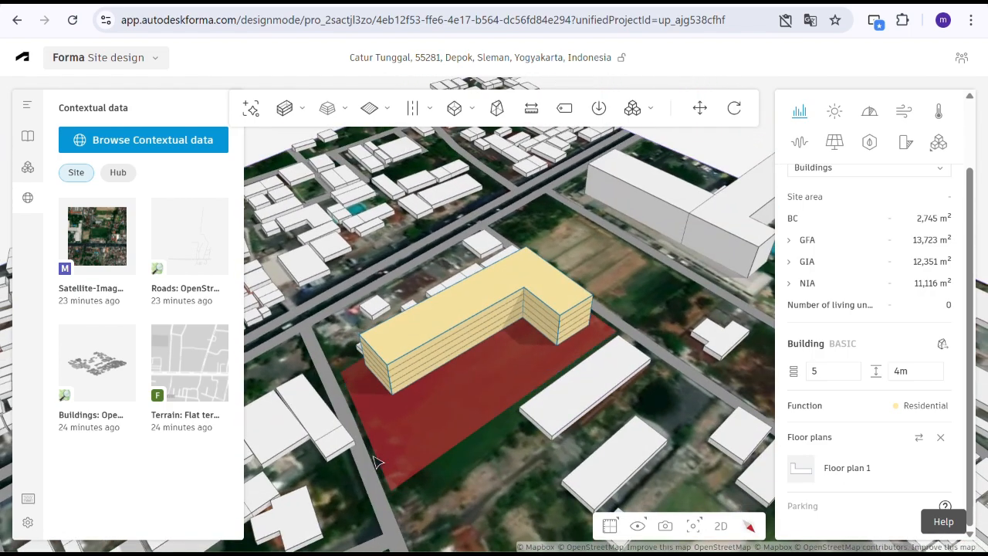
{"action": "scroll", "coordinate": [430, 516], "scroll_direction": "up", "scroll_amount": 3}
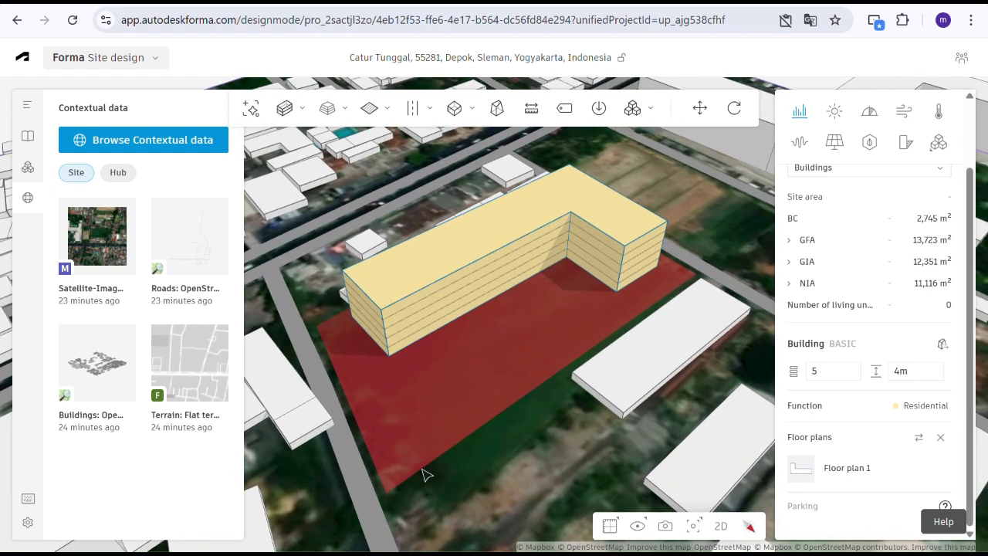
{"action": "left_click", "coordinate": [328, 110]}
{"action": "left_click", "coordinate": [332, 110]}
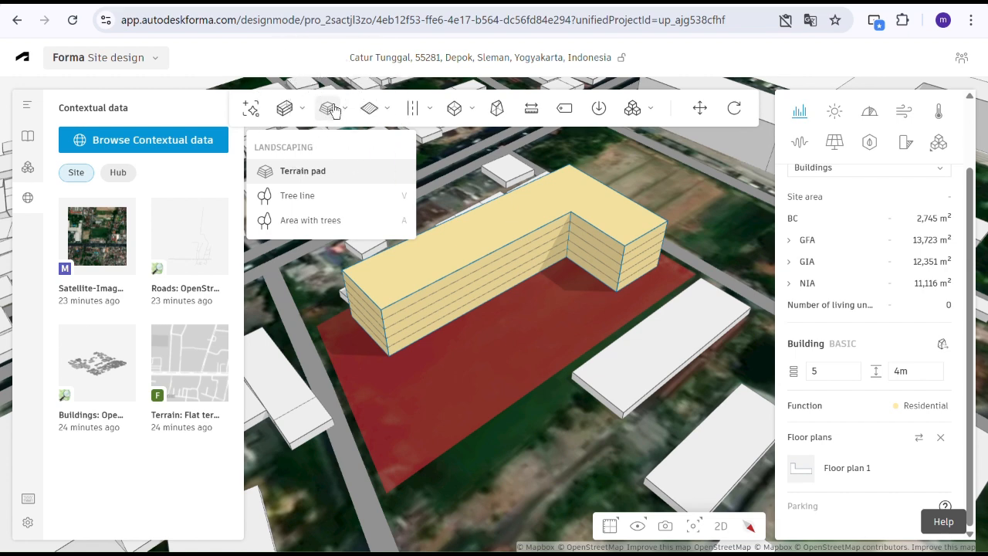
{"action": "left_click", "coordinate": [324, 197]}
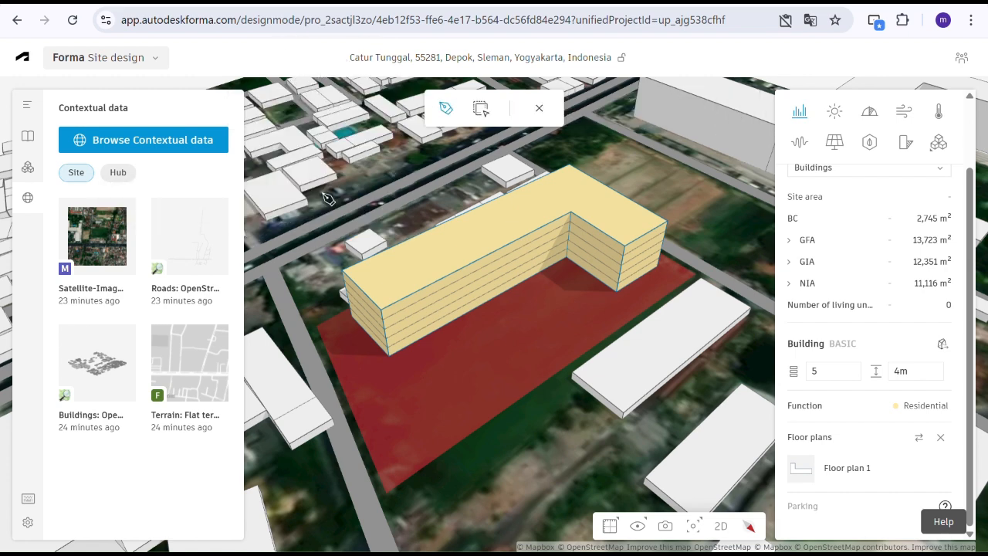
{"action": "left_click", "coordinate": [334, 331]}
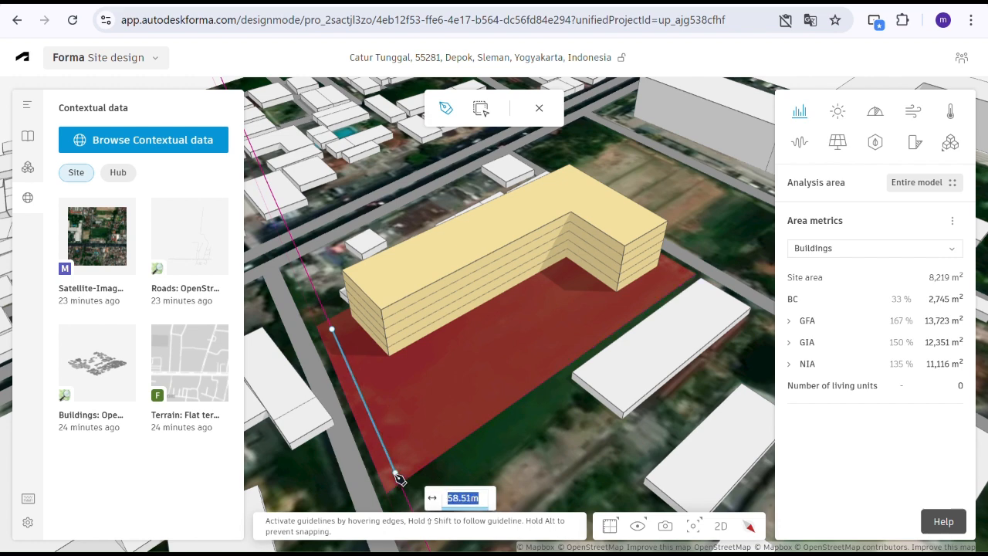
{"action": "left_click", "coordinate": [395, 473]}
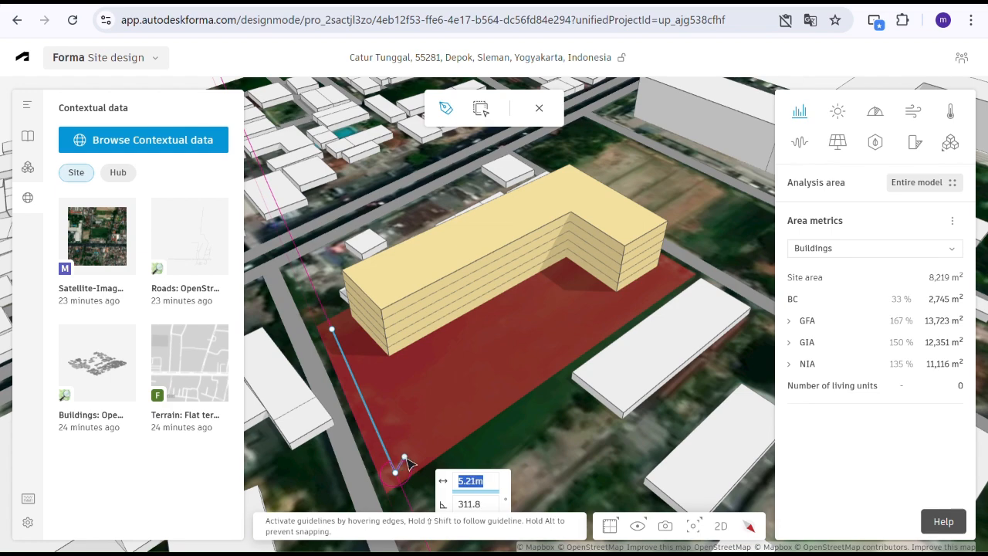
{"action": "key", "text": "Return"}
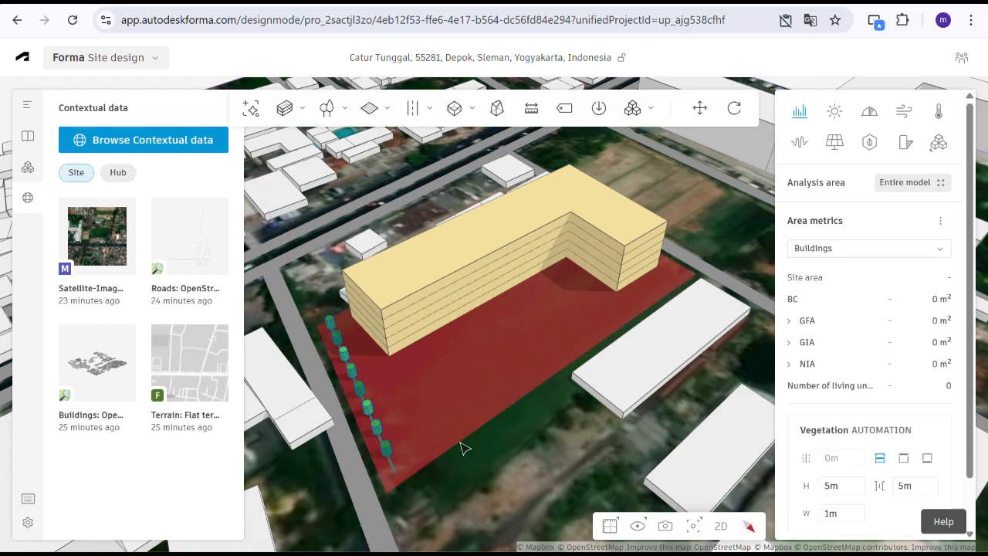
Set the spacing between the trees in the tree line to 1 m
{"action": "right_click_drag", "start_coordinate": [461, 442], "coordinate": [477, 409]}
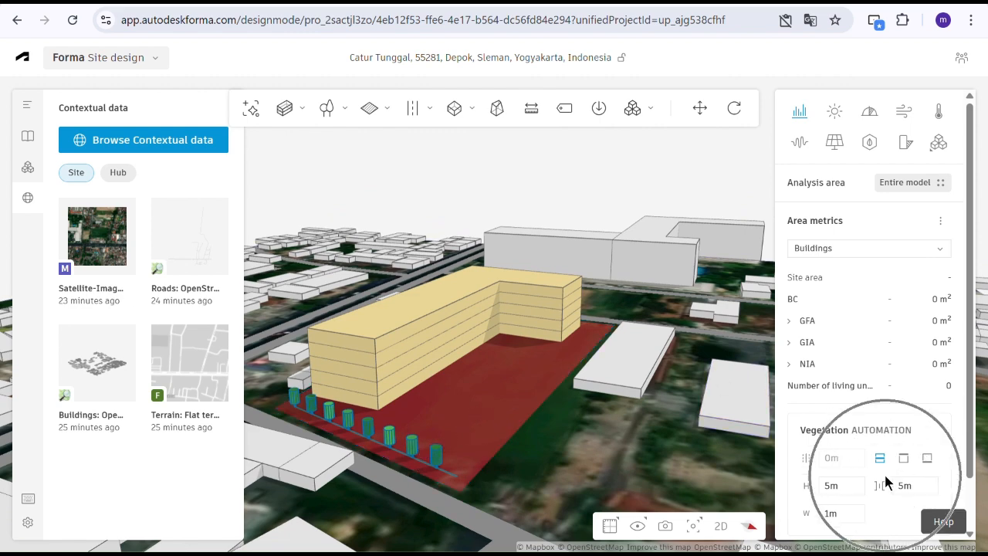
{"action": "scroll", "coordinate": [886, 482], "scroll_direction": "down", "scroll_amount": 1}
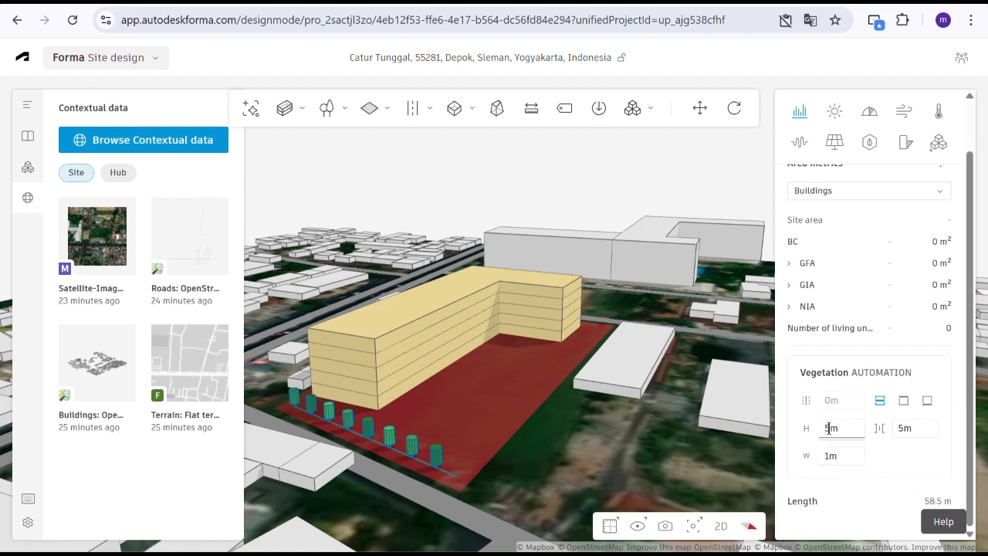
{"action": "left_click", "coordinate": [914, 429]}
{"action": "double_click", "coordinate": [905, 428]}
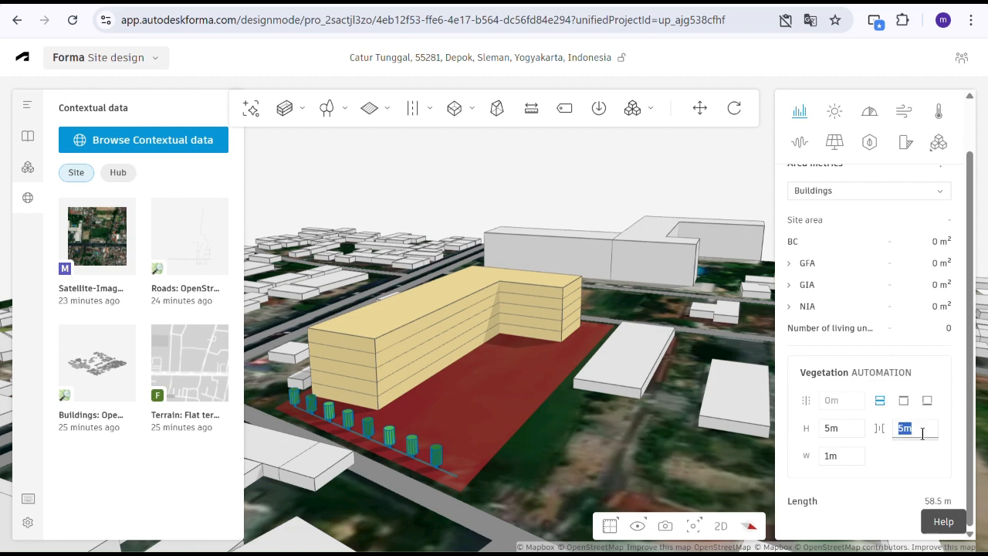
{"action": "type", "text": "1"}
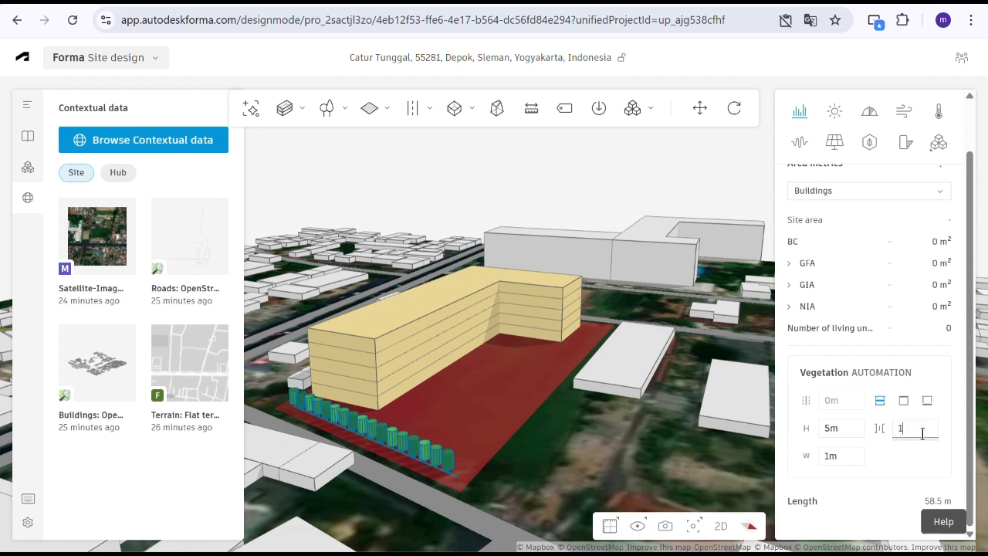
{"action": "left_click", "coordinate": [403, 464]}
{"action": "right_click_drag", "start_coordinate": [404, 465], "coordinate": [407, 488]}
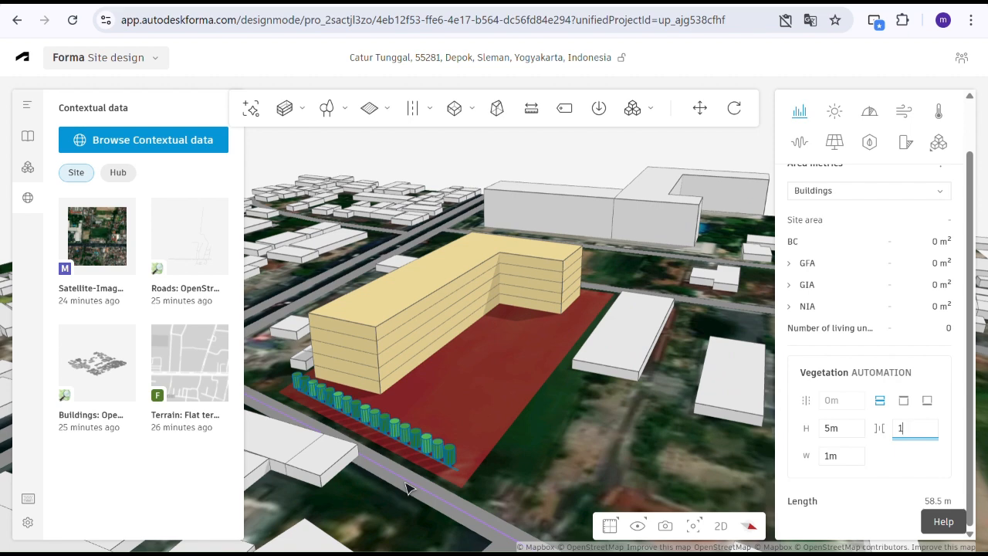
{"action": "left_click", "coordinate": [853, 427]}
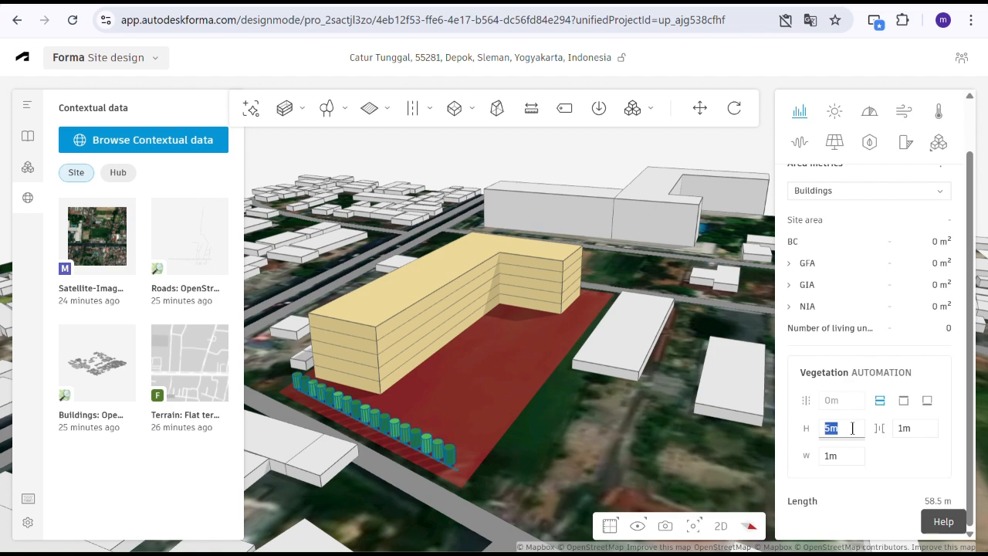
Draw a four-sided area with trees, about 24.6 by 76.3 m, against the inner sides of the L-shaped building
{"action": "right_click_drag", "start_coordinate": [564, 431], "coordinate": [534, 450]}
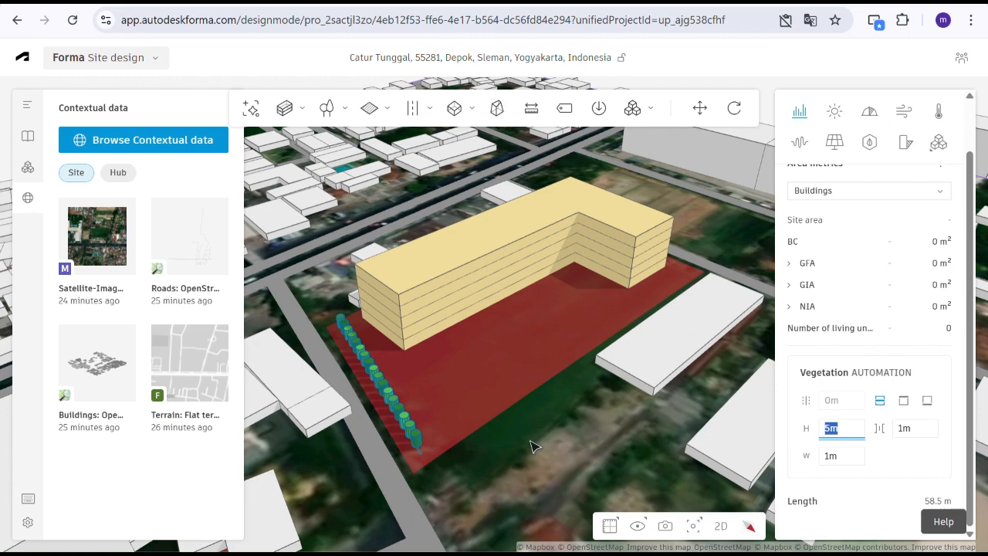
{"action": "scroll", "coordinate": [531, 427], "scroll_direction": "down", "scroll_amount": 1}
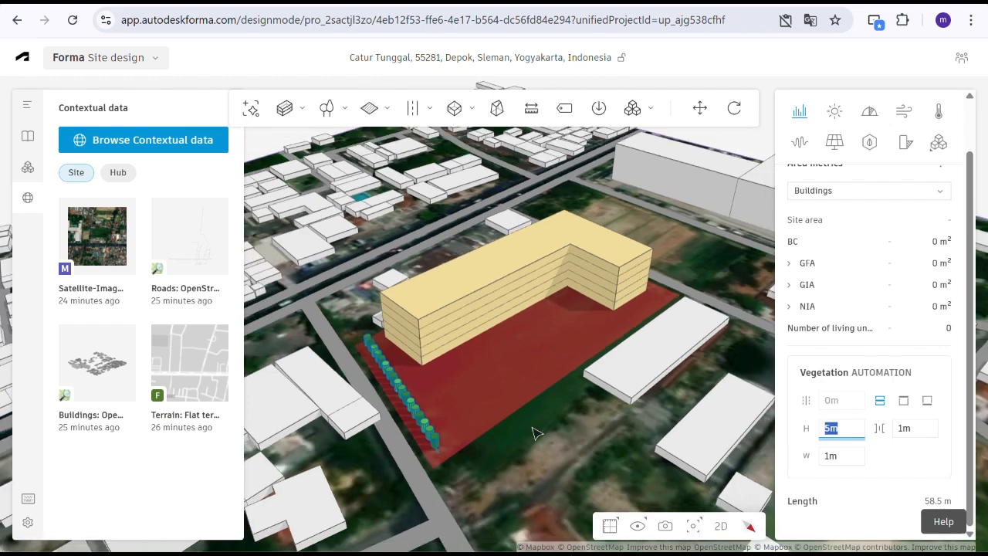
{"action": "left_click", "coordinate": [756, 150]}
{"action": "right_click_drag", "start_coordinate": [423, 444], "coordinate": [463, 441]}
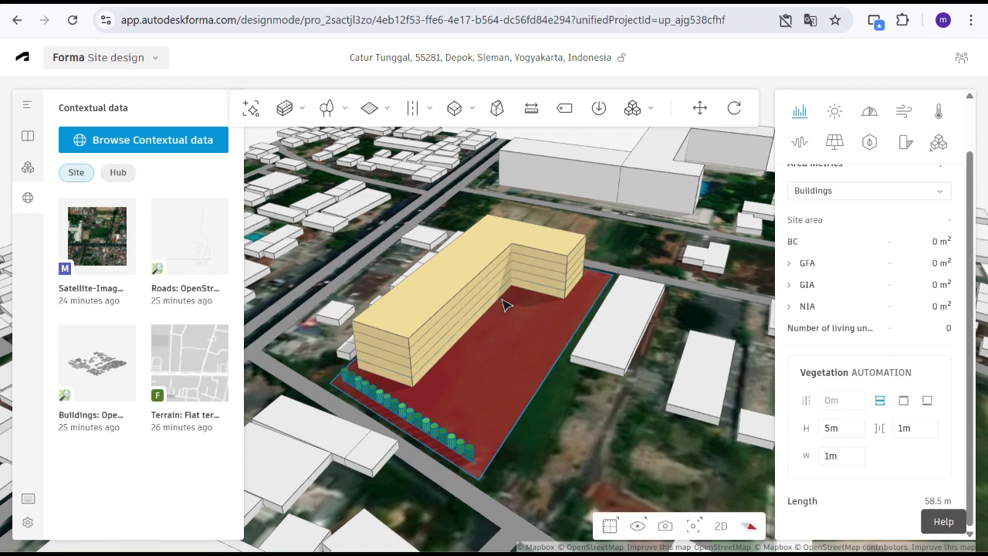
{"action": "left_click", "coordinate": [328, 109]}
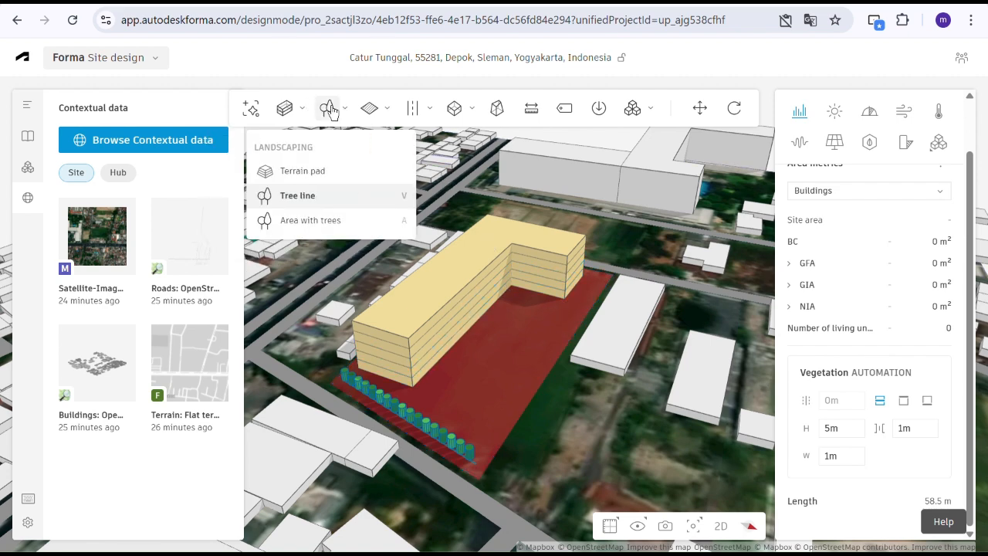
{"action": "left_click", "coordinate": [323, 223]}
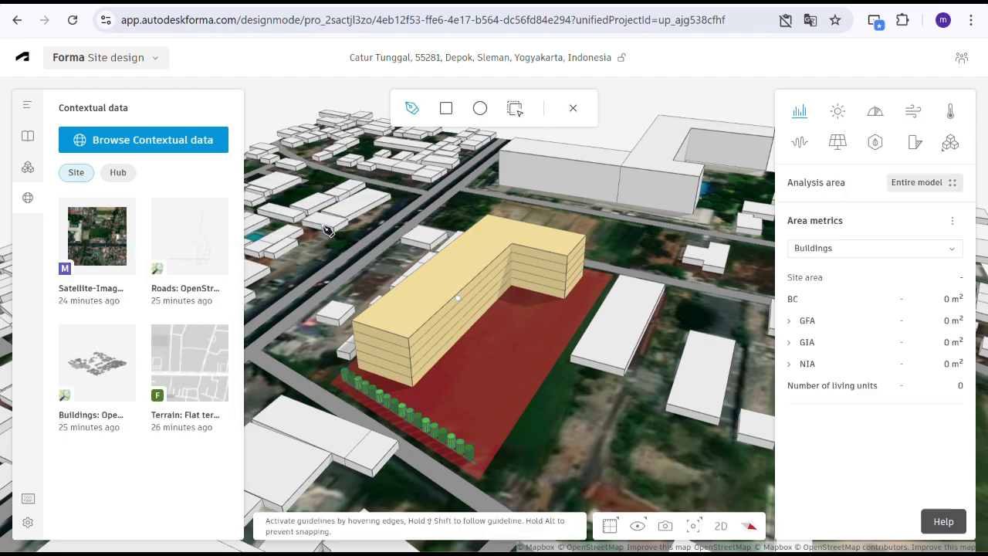
{"action": "left_click", "coordinate": [414, 386]}
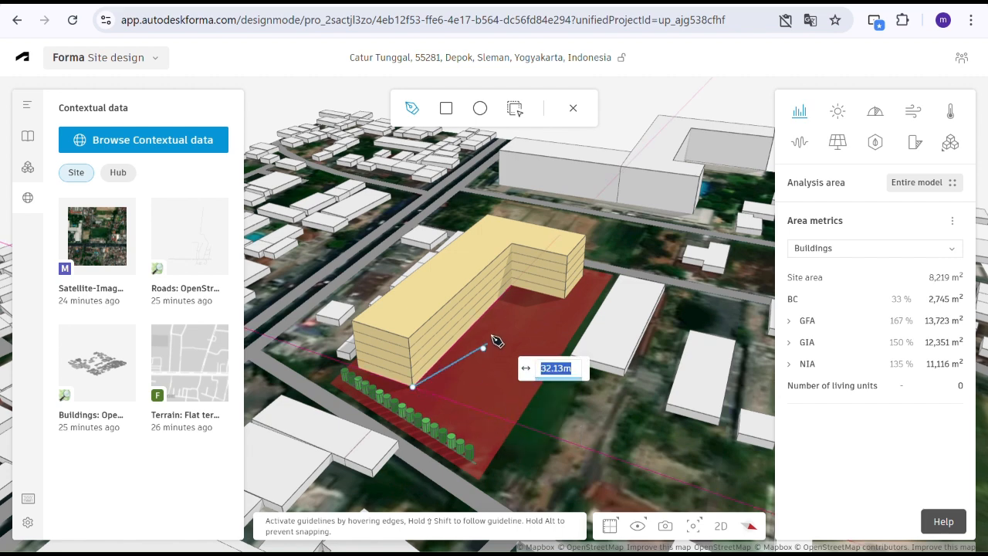
{"action": "left_click", "coordinate": [512, 289]}
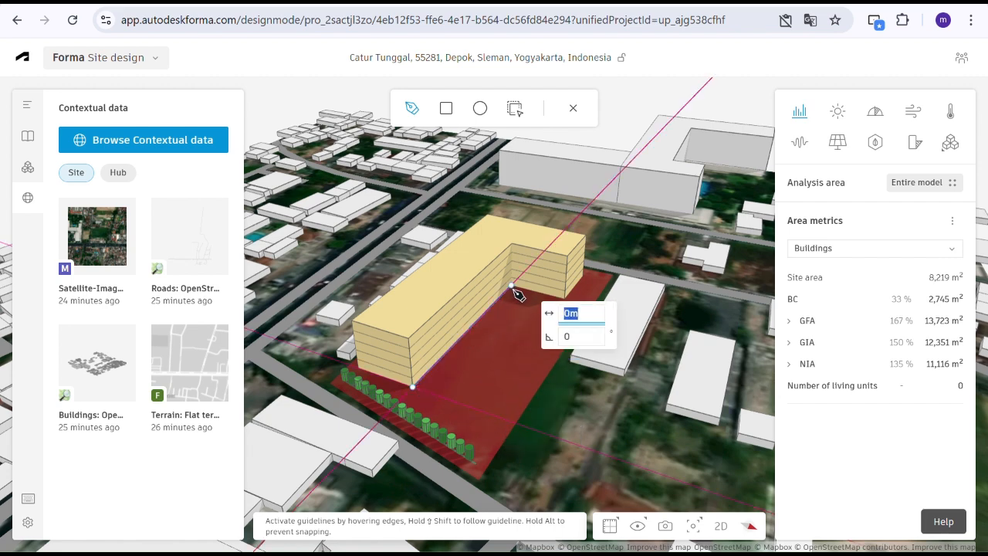
{"action": "left_click", "coordinate": [566, 300]}
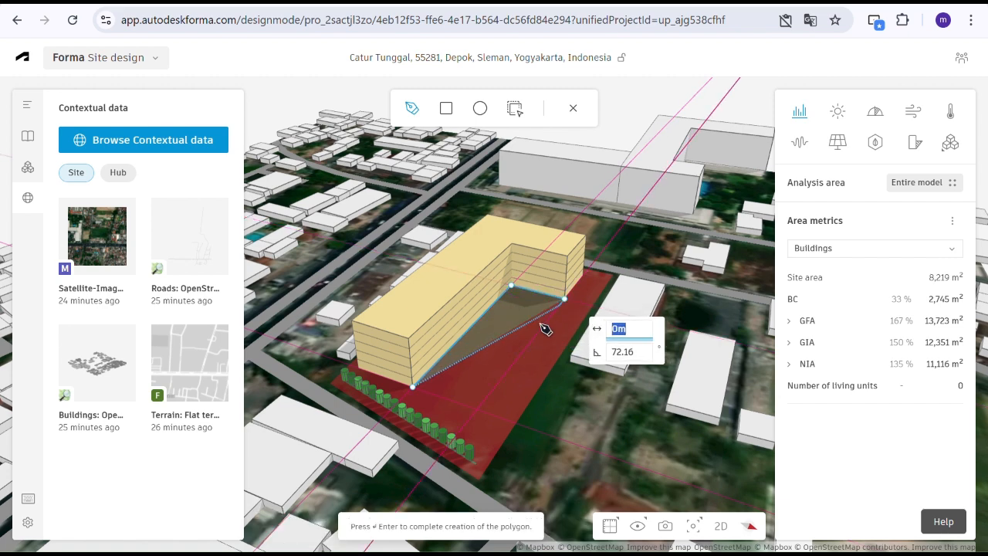
{"action": "left_click", "coordinate": [478, 410]}
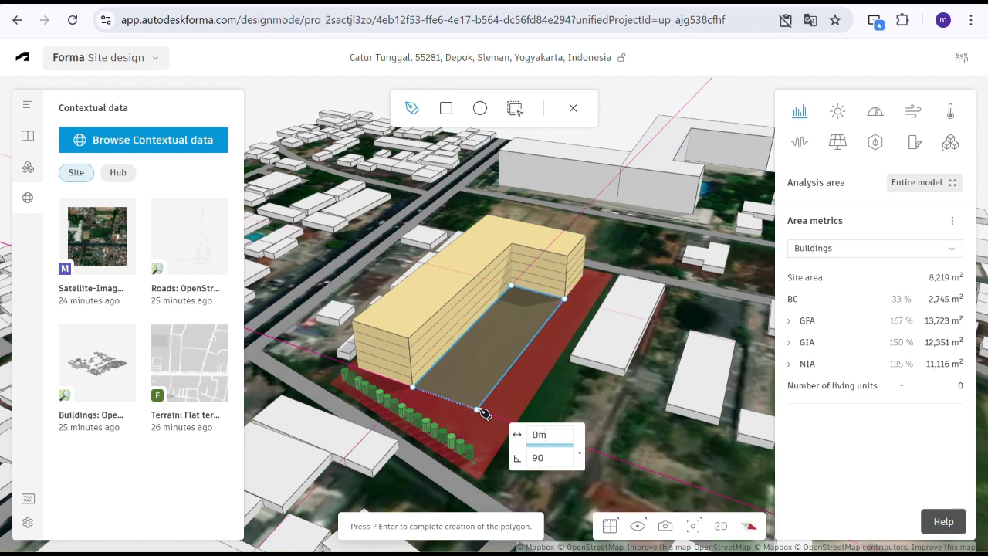
{"action": "key", "text": "Return"}
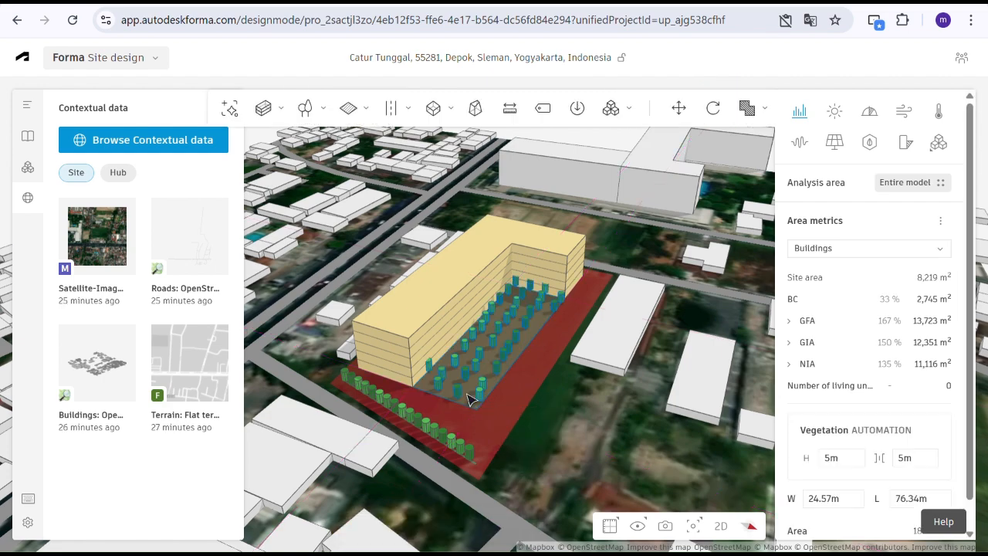
Try to edit the tree area's outline by moving its corner at the end of the building's short wing away from the wall
{"action": "scroll", "coordinate": [523, 410], "scroll_direction": "up", "scroll_amount": 2}
{"action": "right_click_drag", "start_coordinate": [522, 406], "coordinate": [535, 315]}
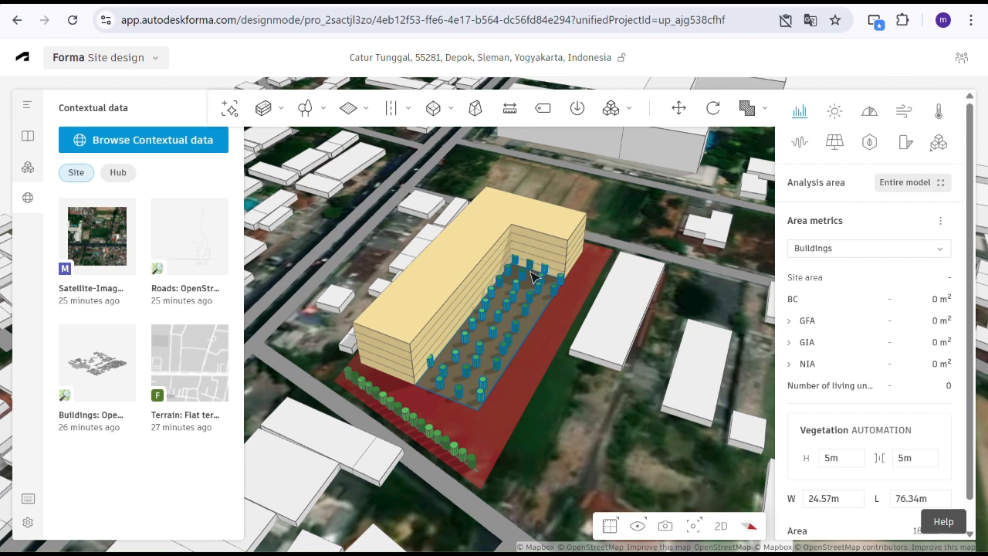
{"action": "right_click", "coordinate": [521, 310]}
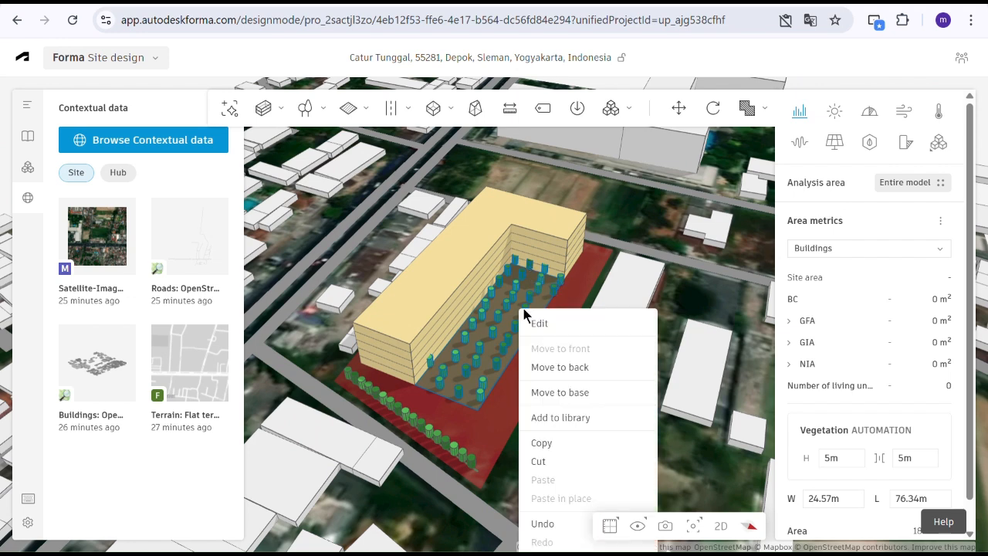
{"action": "left_click", "coordinate": [550, 326]}
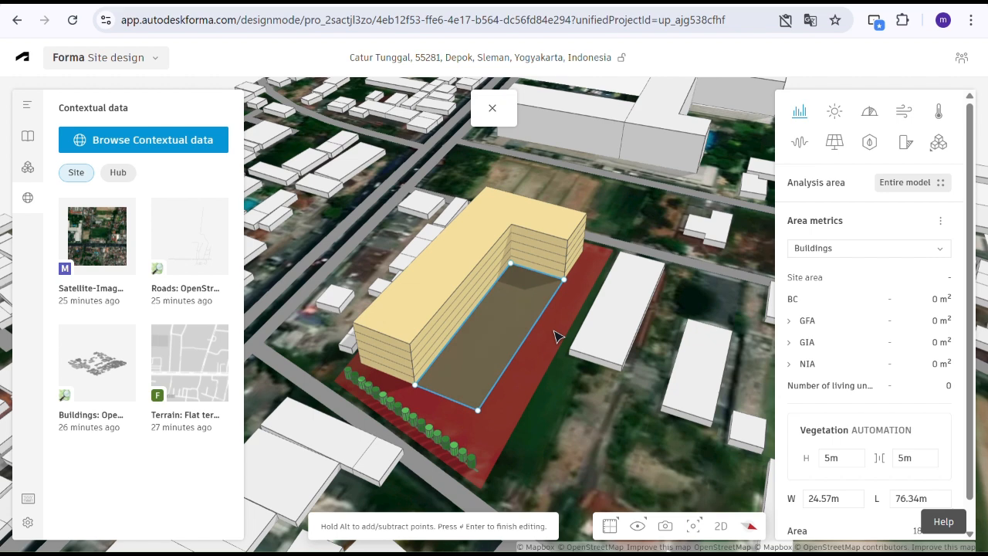
{"action": "left_click", "coordinate": [561, 283]}
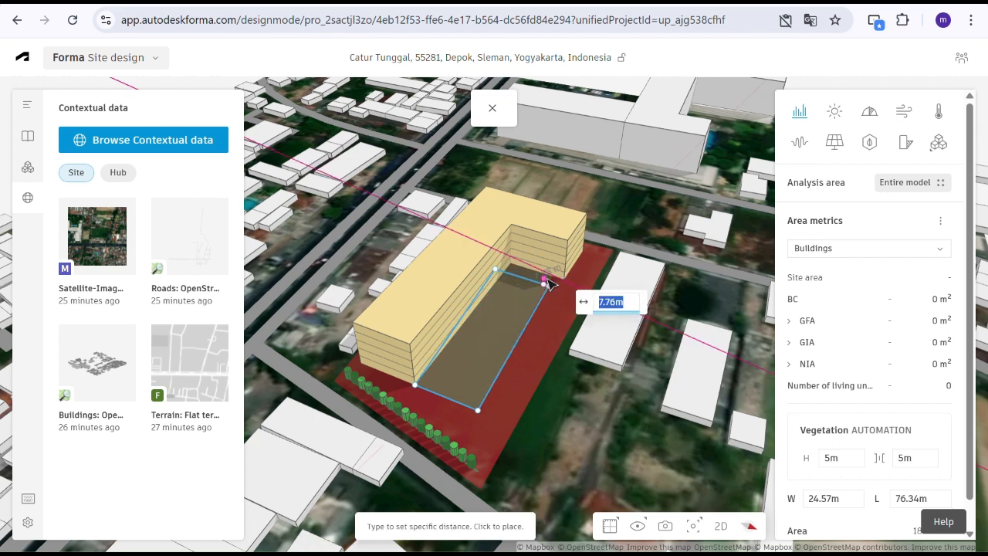
{"action": "scroll", "coordinate": [554, 286], "scroll_direction": "up", "scroll_amount": 2}
{"action": "scroll", "coordinate": [553, 284], "scroll_direction": "up", "scroll_amount": 3}
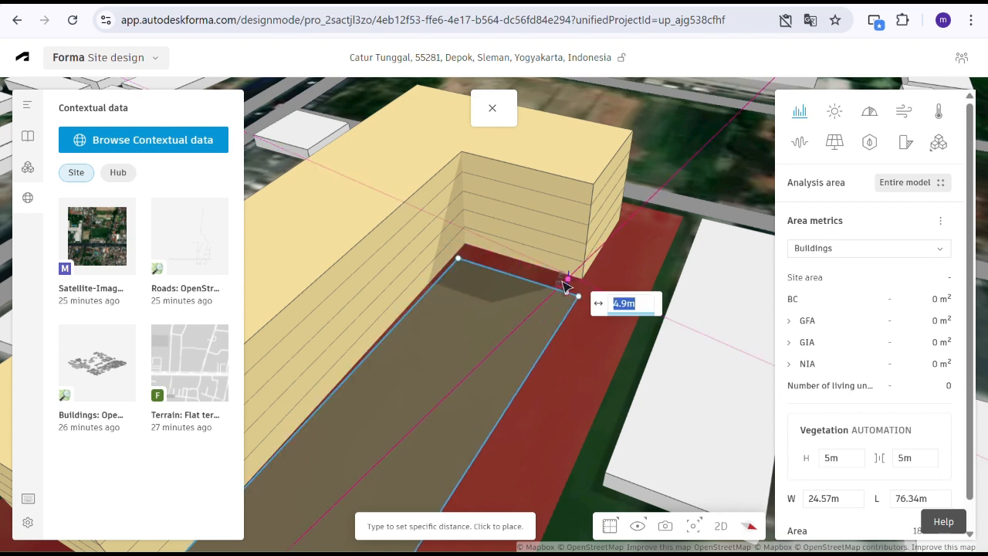
{"action": "left_click", "coordinate": [559, 284]}
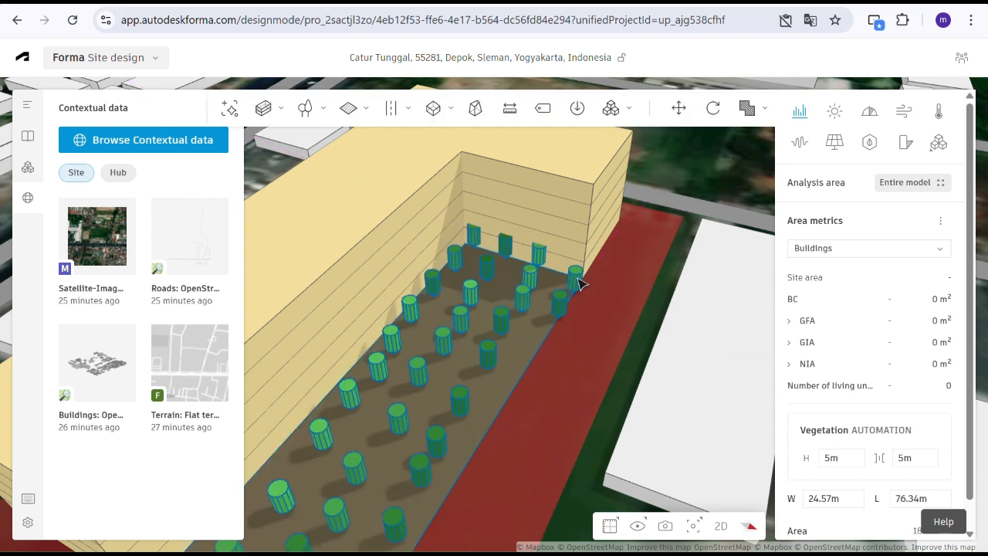
Try to move the tree area's corner at the building's inner corner away from the walls, and delete the tree area
{"action": "right_click", "coordinate": [507, 284]}
{"action": "left_click", "coordinate": [522, 295]}
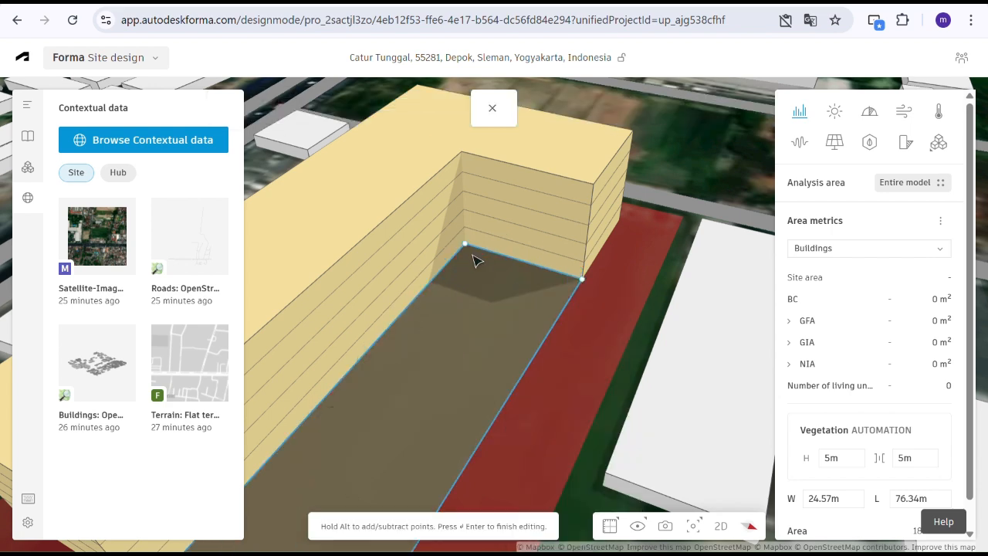
{"action": "left_click", "coordinate": [466, 247]}
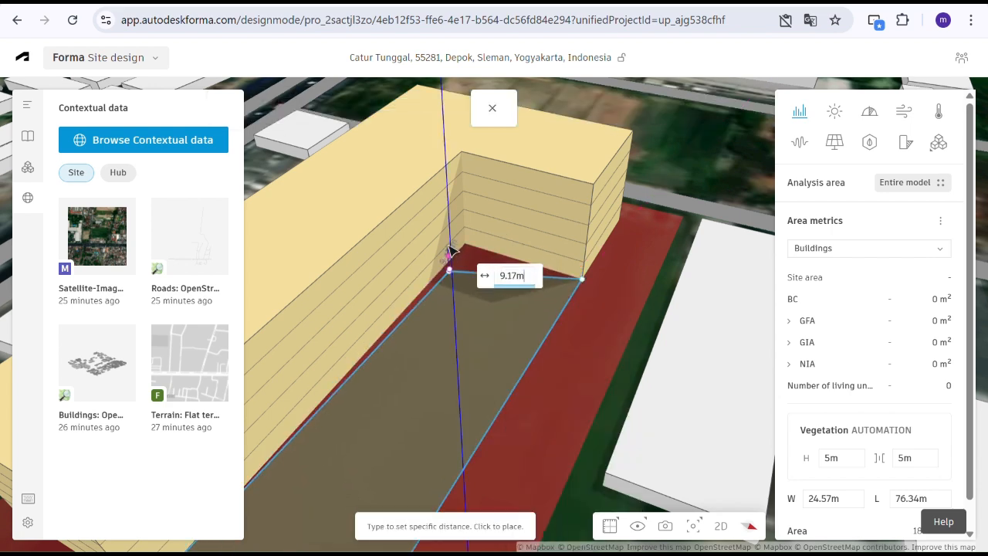
{"action": "left_click", "coordinate": [455, 243]}
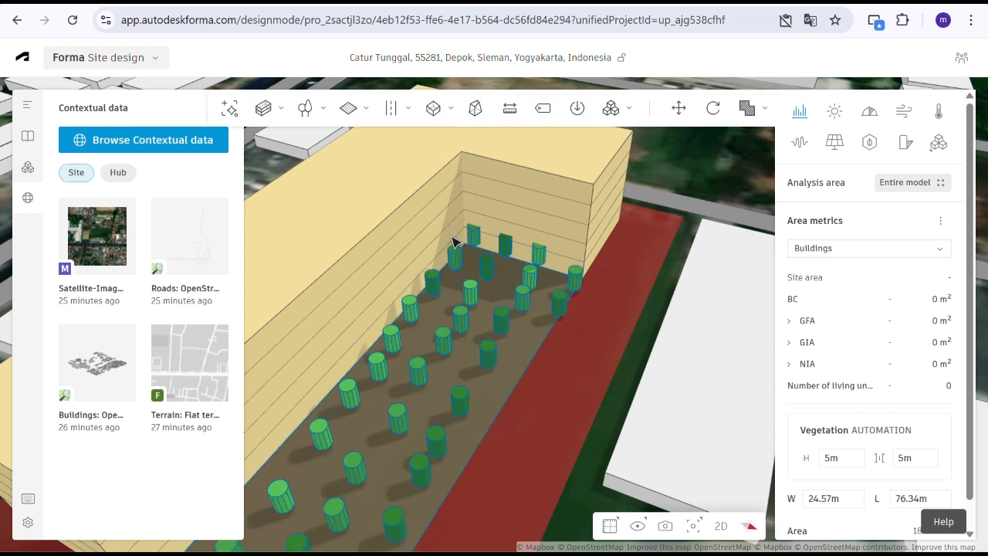
{"action": "right_click", "coordinate": [531, 315]}
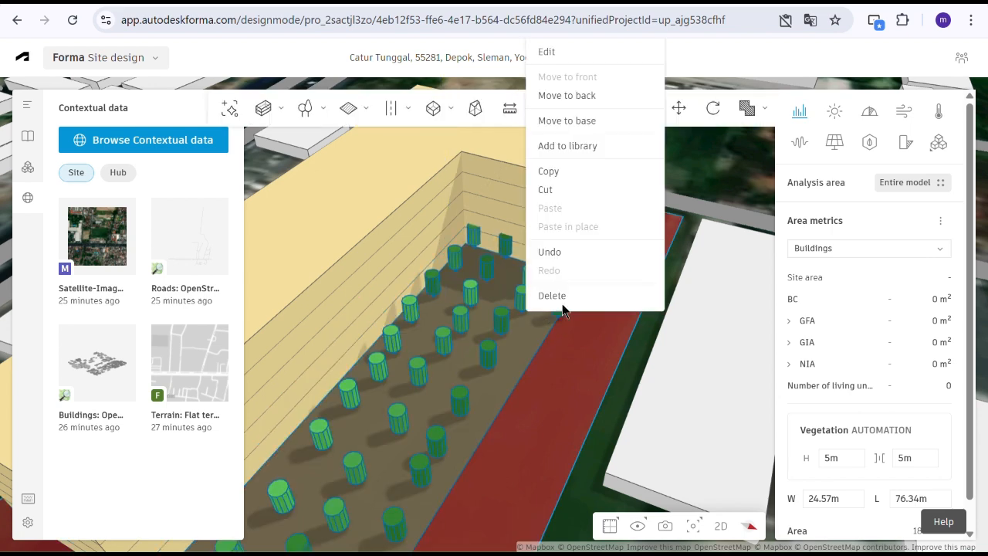
{"action": "left_click", "coordinate": [551, 296]}
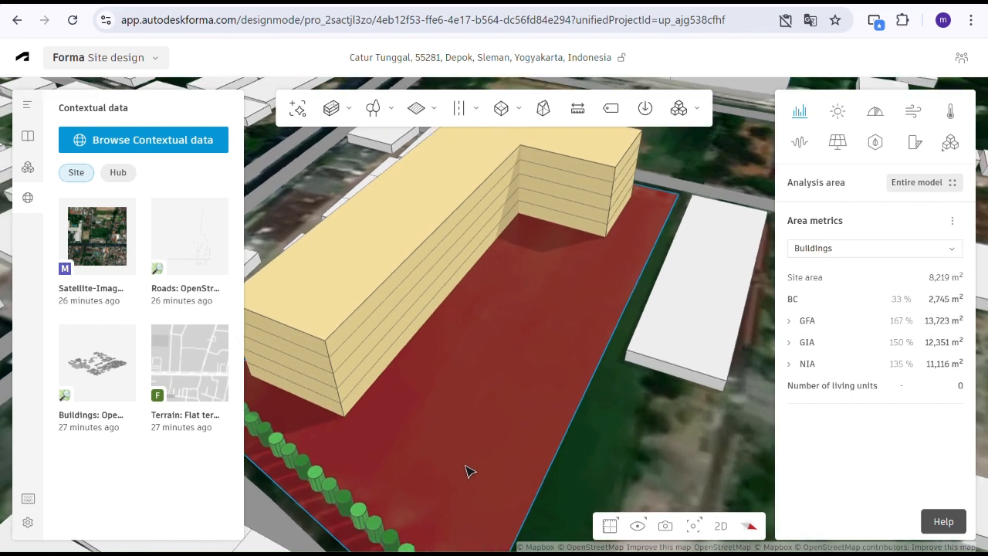
Draw a four-sided area with trees, about 20.8 by 72 m, set slightly away from the inner walls of the L-shaped building
{"action": "left_click", "coordinate": [372, 108]}
{"action": "left_click", "coordinate": [378, 218]}
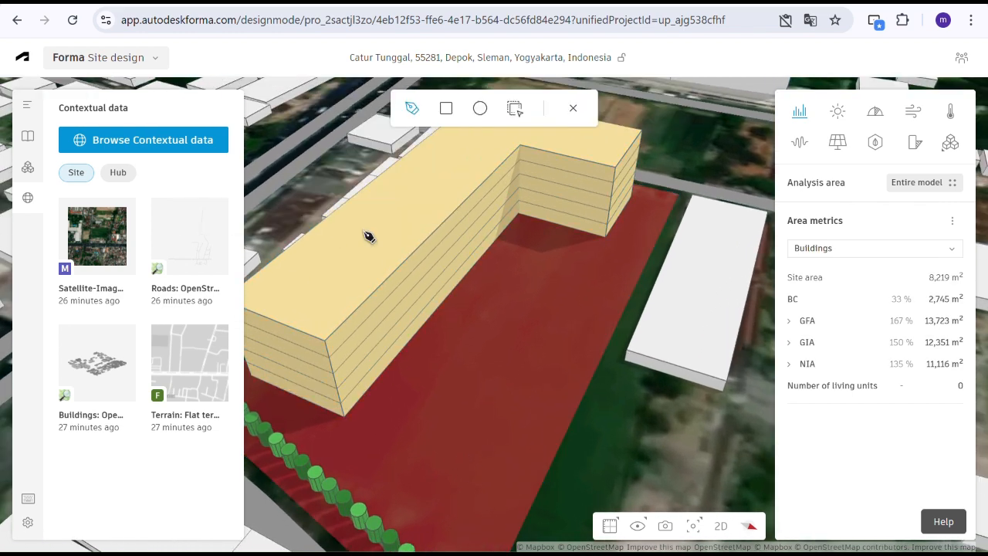
{"action": "left_click", "coordinate": [357, 423]}
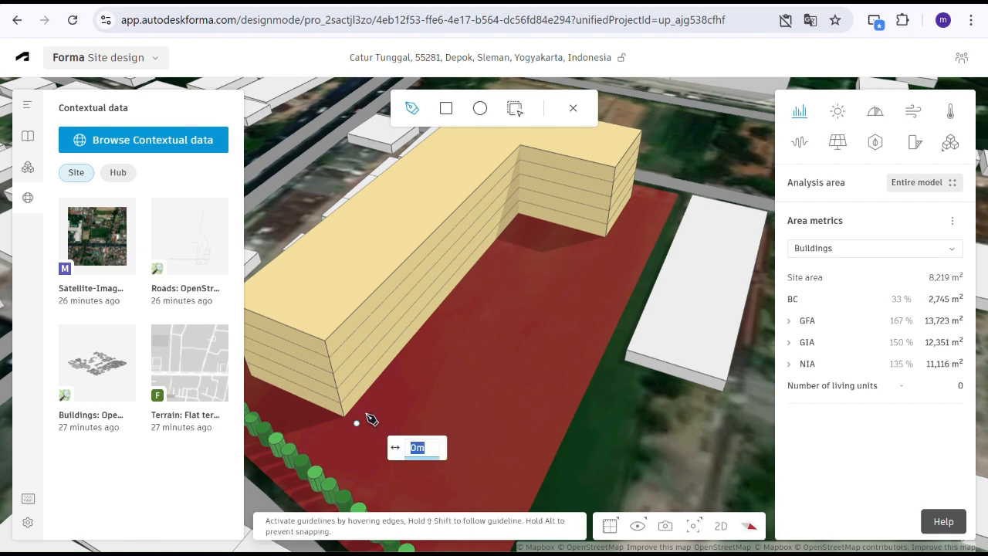
{"action": "left_click", "coordinate": [522, 225]}
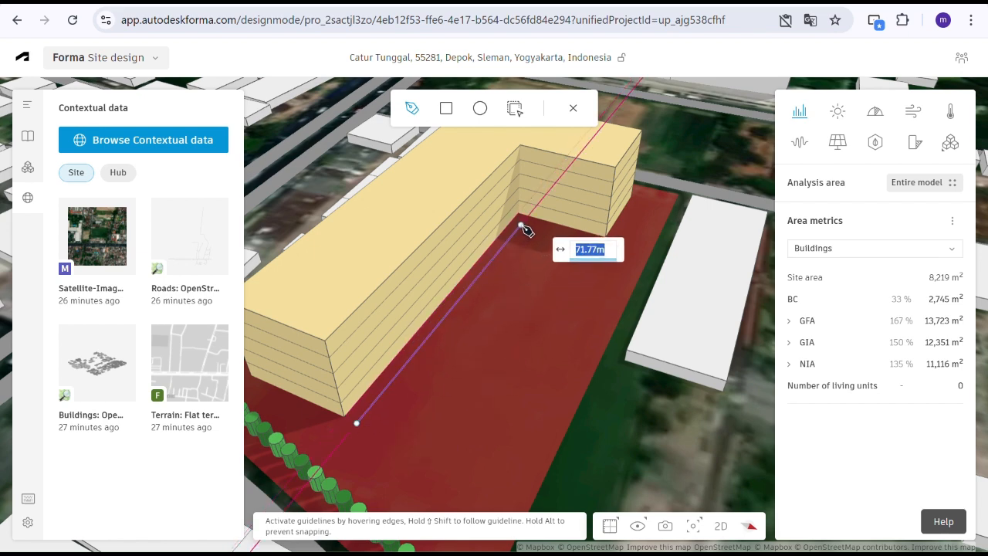
{"action": "left_click", "coordinate": [597, 247]}
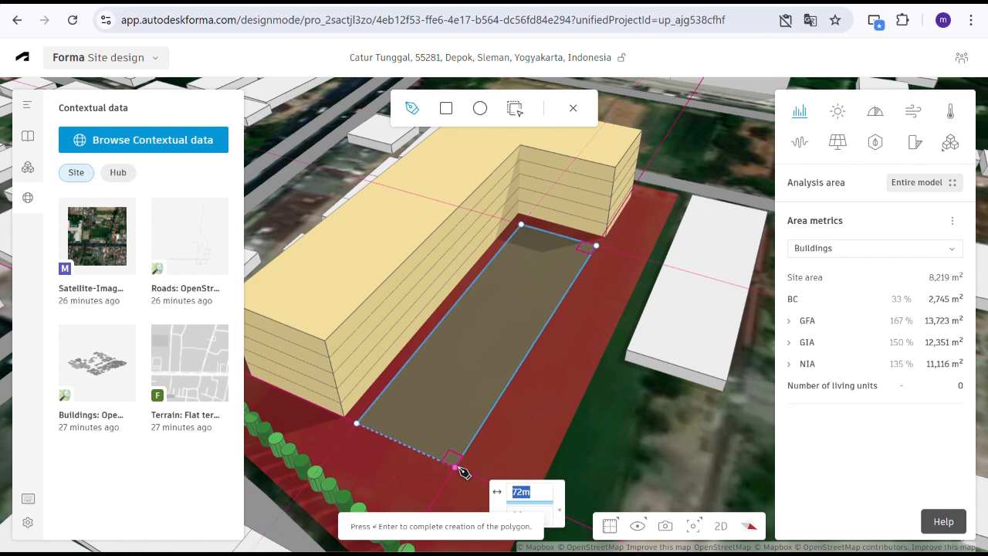
{"action": "left_click", "coordinate": [457, 467]}
{"action": "key", "text": "Return"}
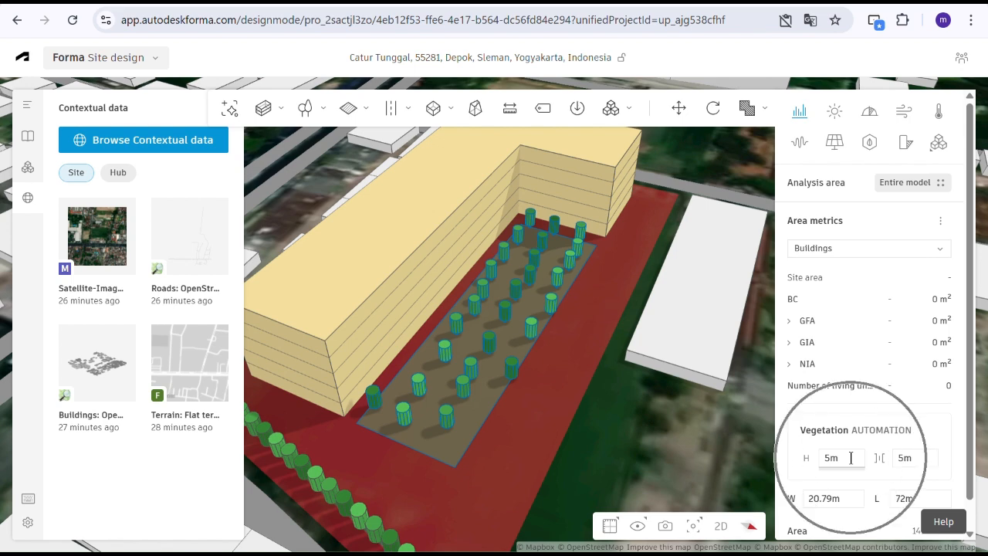
Set the spacing between the trees in the new tree area to 3 m and deselect the area
{"action": "scroll", "coordinate": [851, 455], "scroll_direction": "down", "scroll_amount": 1}
{"action": "double_click", "coordinate": [850, 431]}
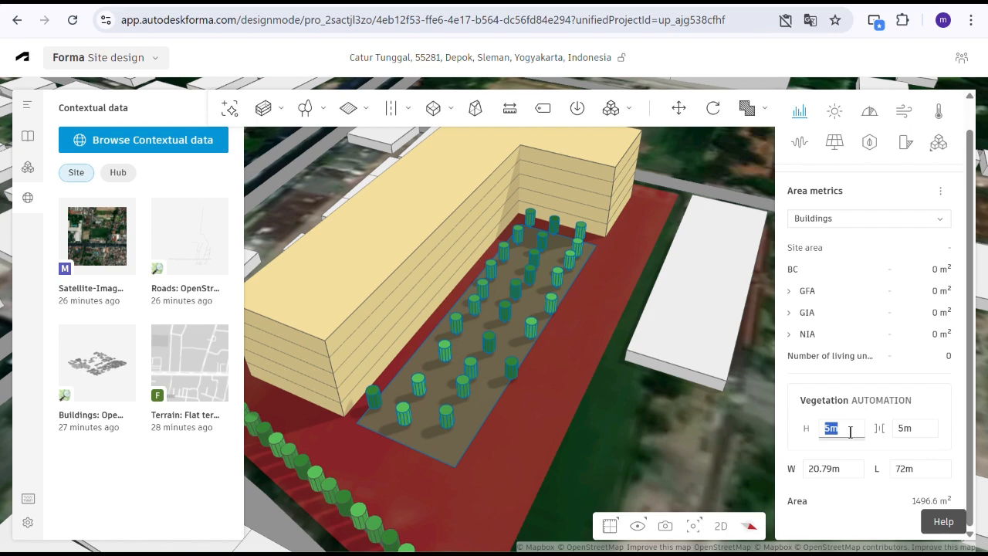
{"action": "double_click", "coordinate": [918, 430]}
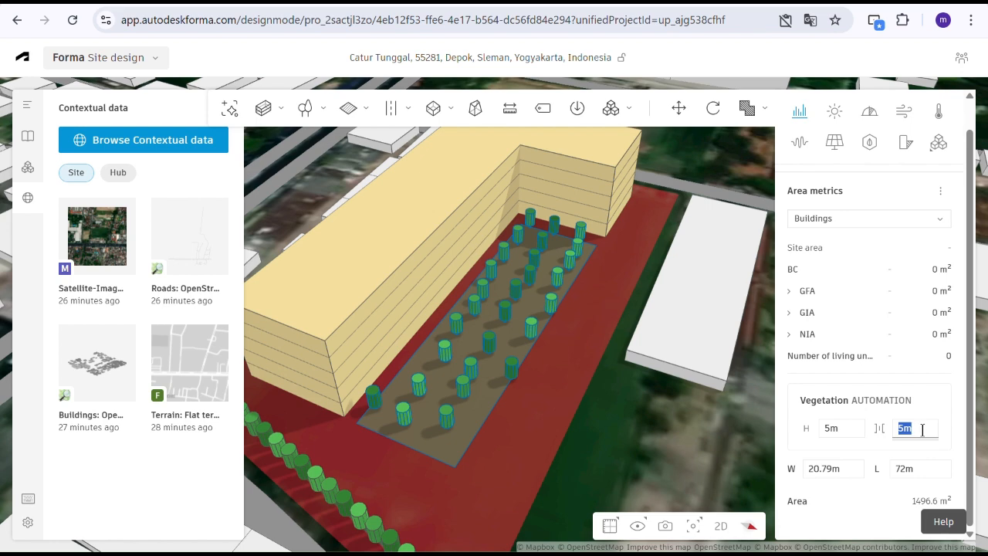
{"action": "type", "text": "3"}
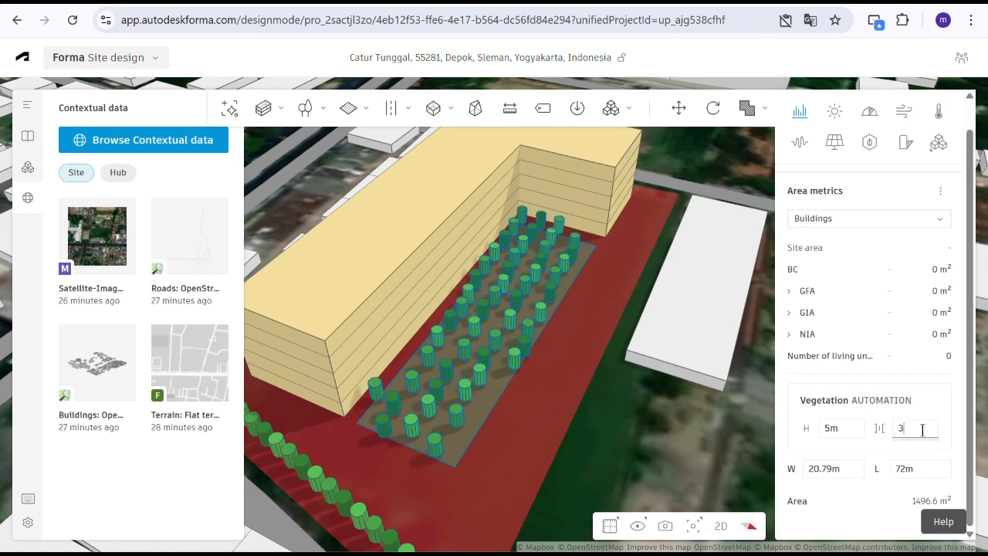
{"action": "left_click", "coordinate": [842, 468]}
{"action": "left_click", "coordinate": [853, 430]}
{"action": "left_click_drag", "start_coordinate": [455, 417], "coordinate": [438, 349]}
{"action": "left_click", "coordinate": [566, 183]}
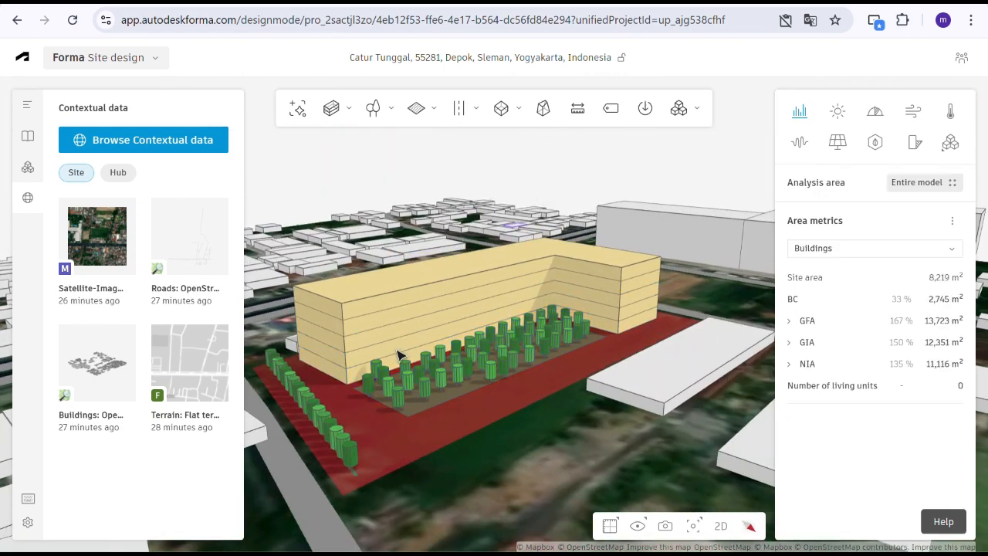
Examine the L-shaped building with its tree line and tree area from different angles and distances within the surrounding neighbourhood
{"action": "left_click_drag", "start_coordinate": [354, 371], "coordinate": [613, 319]}
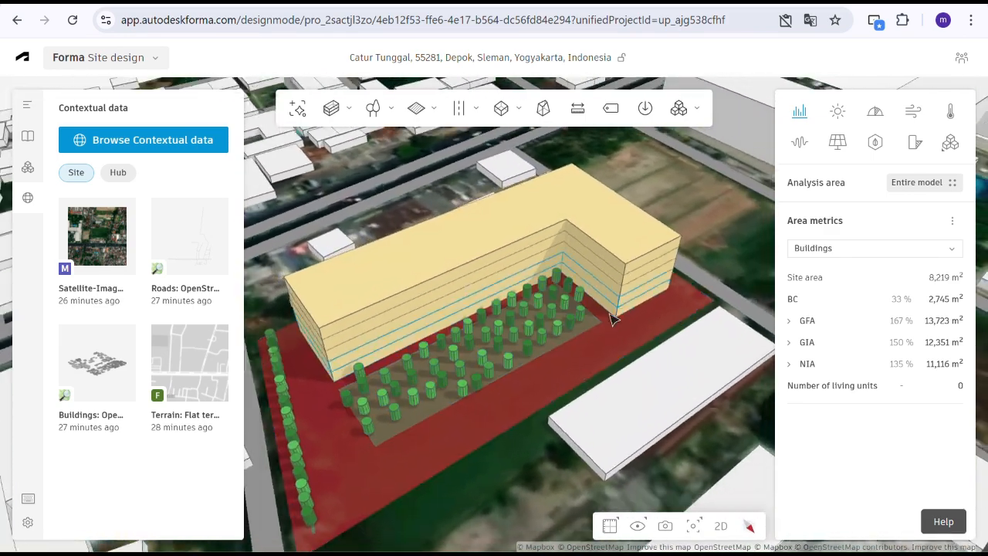
{"action": "scroll", "coordinate": [599, 327], "scroll_direction": "down", "scroll_amount": 4}
{"action": "scroll", "coordinate": [512, 423], "scroll_direction": "up", "scroll_amount": 1}
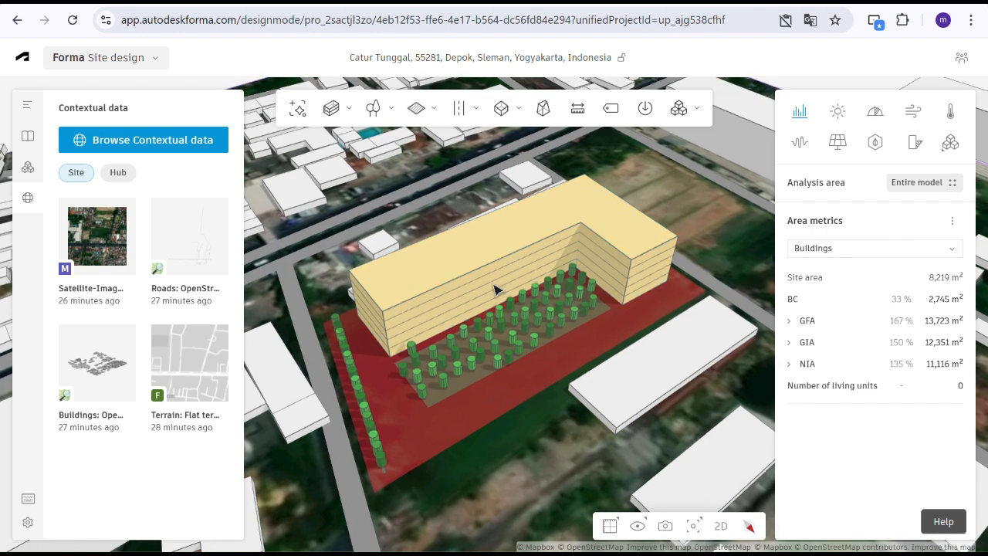
{"action": "scroll", "coordinate": [447, 374], "scroll_direction": "down", "scroll_amount": 4}
{"action": "scroll", "coordinate": [372, 195], "scroll_direction": "up", "scroll_amount": 2}
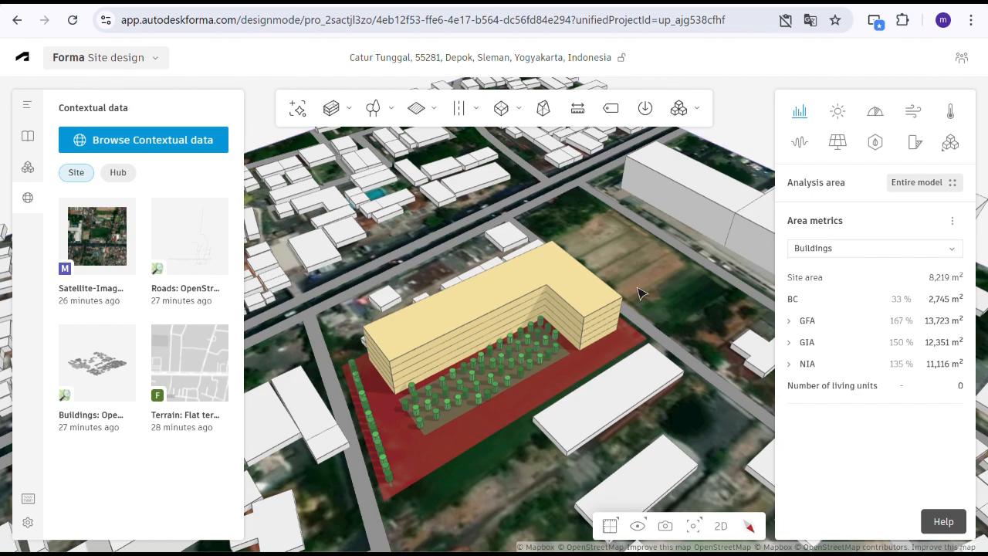
{"action": "right_click_drag", "start_coordinate": [567, 388], "coordinate": [475, 406]}
{"action": "scroll", "coordinate": [432, 371], "scroll_direction": "up", "scroll_amount": 3}
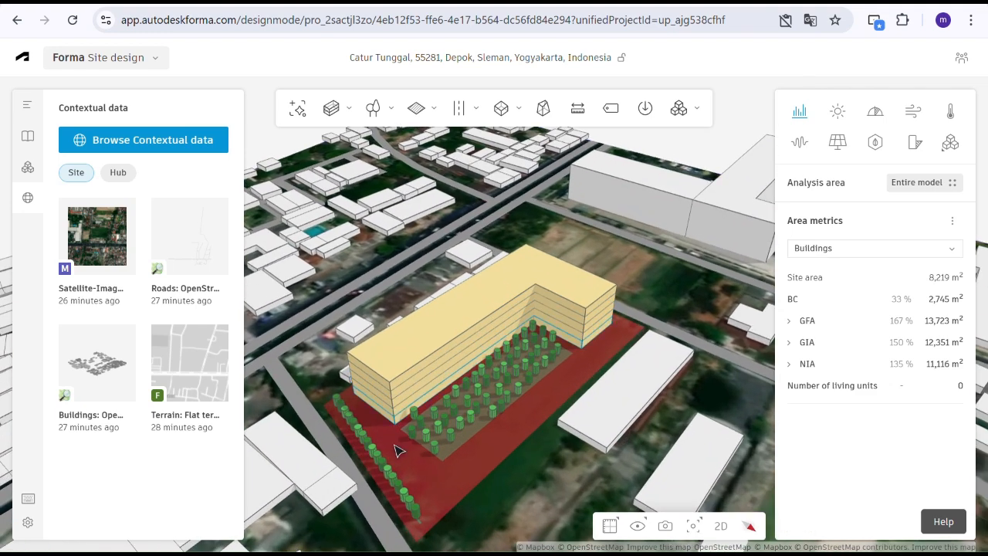
{"action": "scroll", "coordinate": [629, 204], "scroll_direction": "down", "scroll_amount": 2}
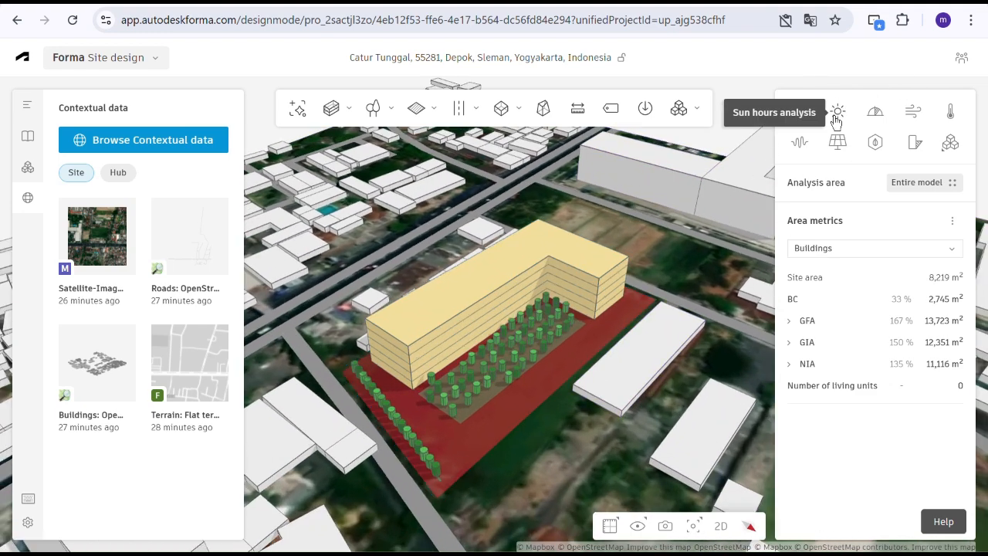
Open the Sun hours analysis and dismiss its introduction
{"action": "left_click", "coordinate": [835, 115]}
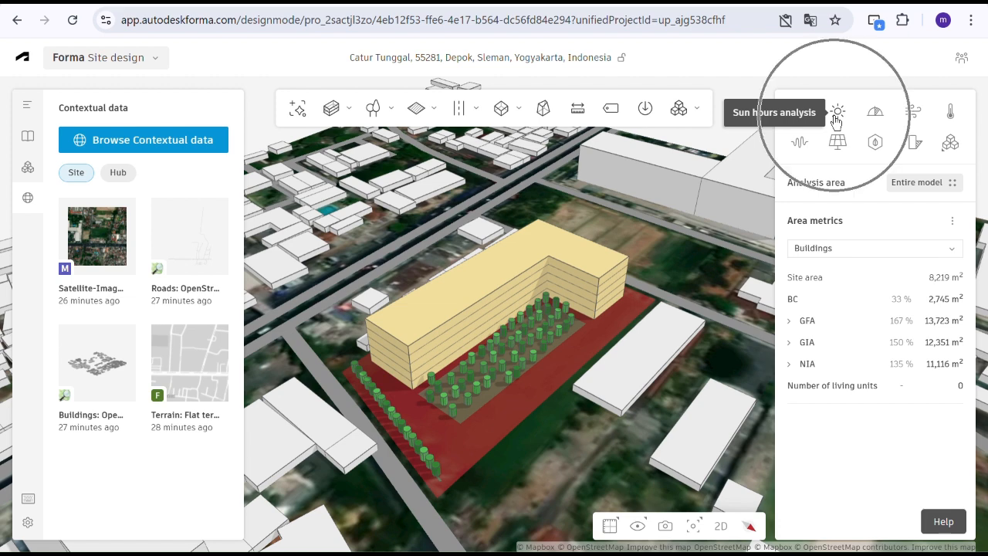
{"action": "left_click", "coordinate": [836, 116]}
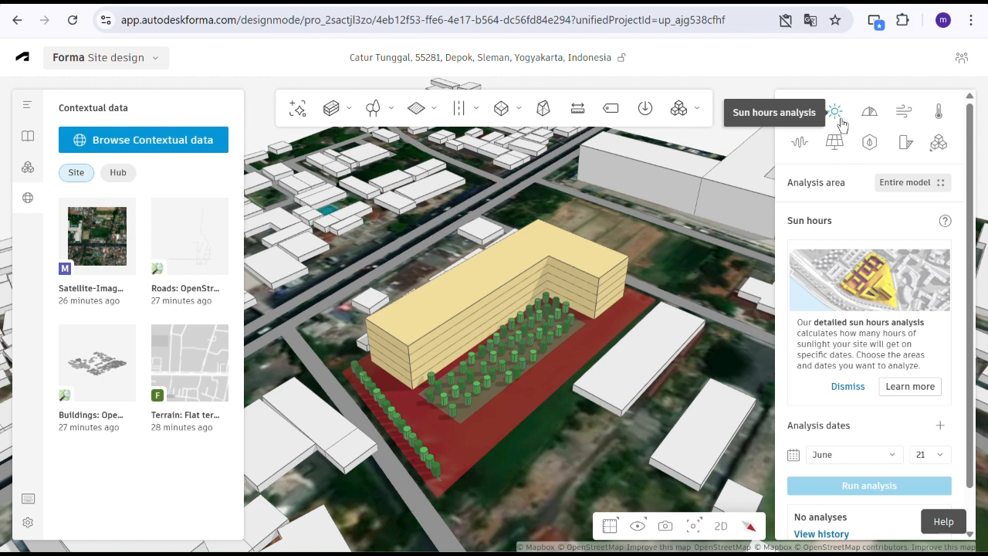
{"action": "scroll", "coordinate": [886, 278], "scroll_direction": "down", "scroll_amount": 1}
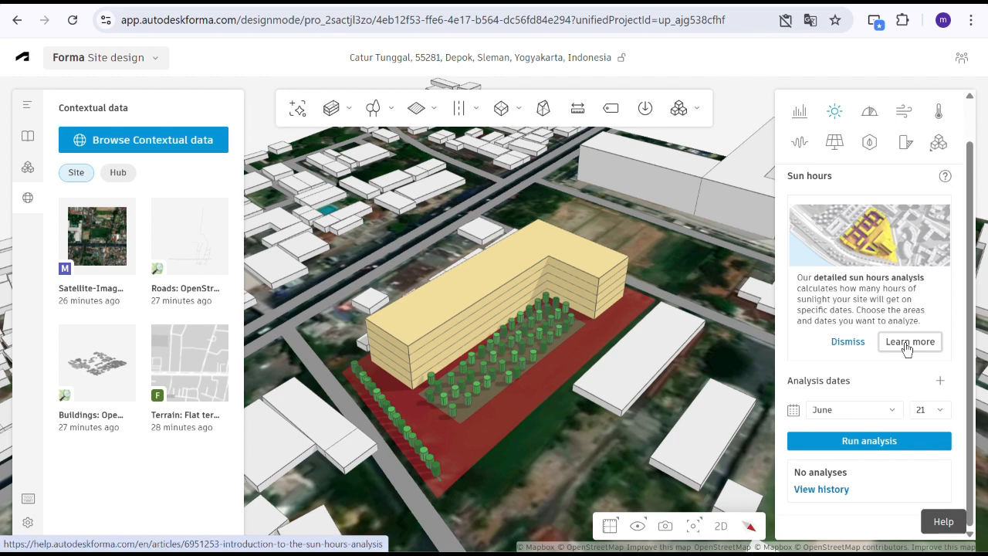
{"action": "left_click", "coordinate": [848, 343]}
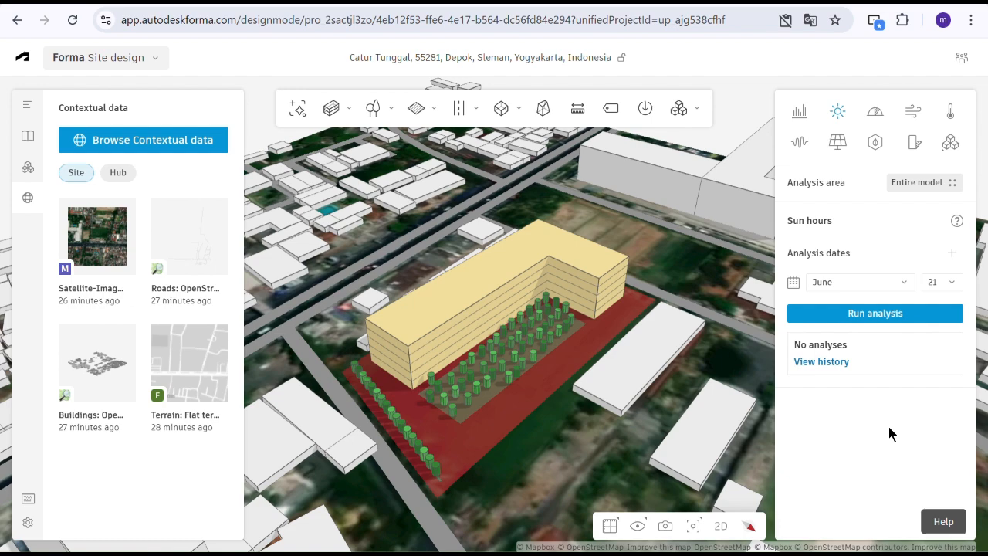
Add a second analysis date to the Sun hours analysis and set it to December 21
{"action": "left_click", "coordinate": [952, 257]}
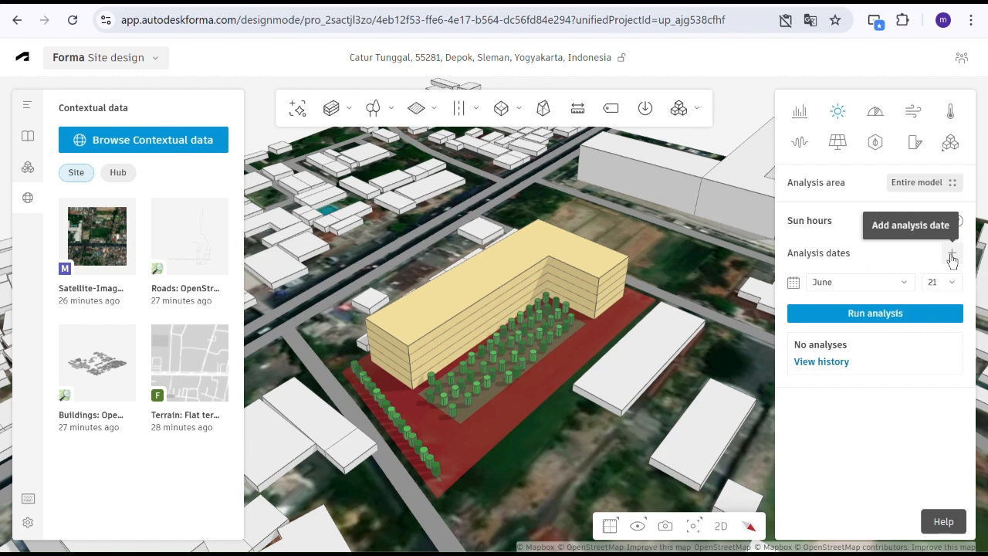
{"action": "left_click", "coordinate": [952, 258]}
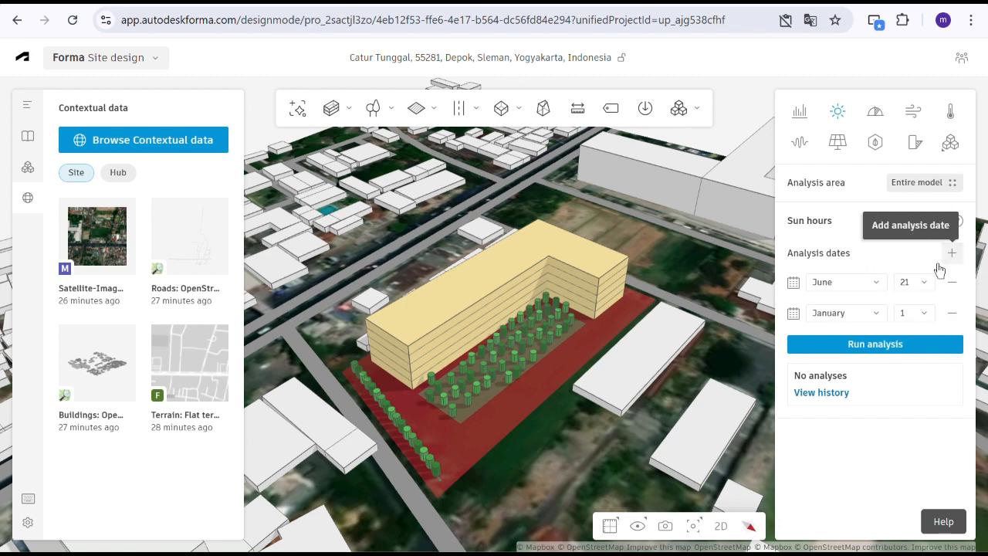
{"action": "left_click", "coordinate": [848, 314]}
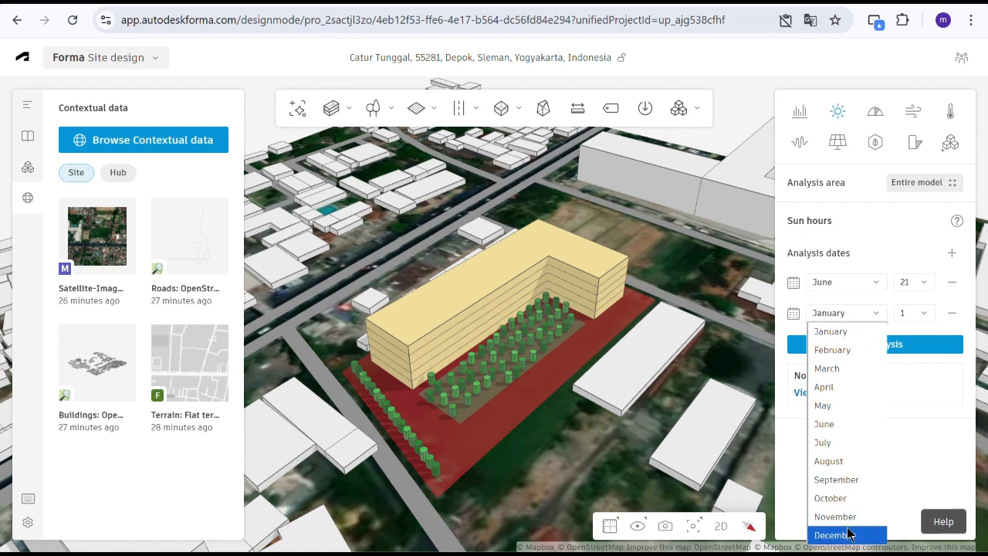
{"action": "left_click", "coordinate": [848, 535]}
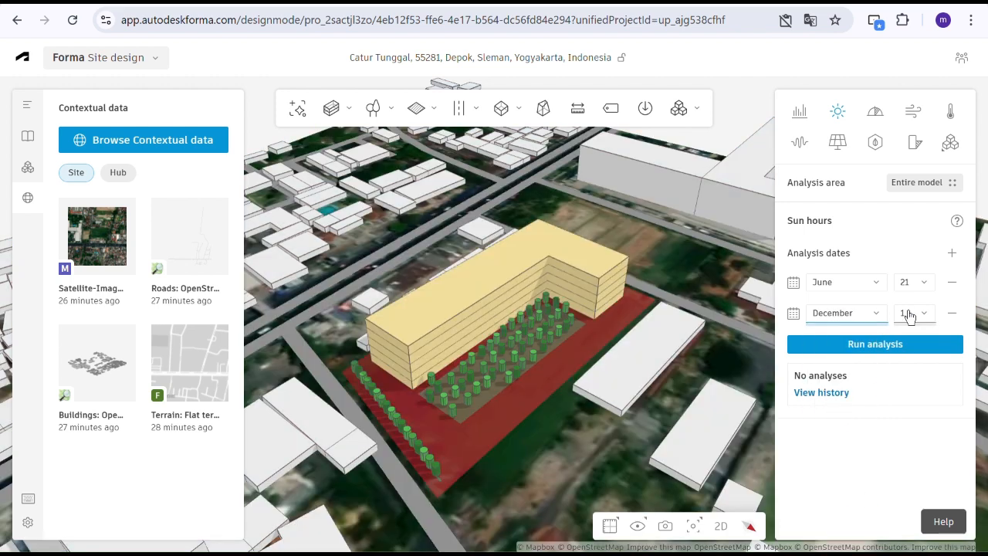
{"action": "left_click", "coordinate": [911, 313]}
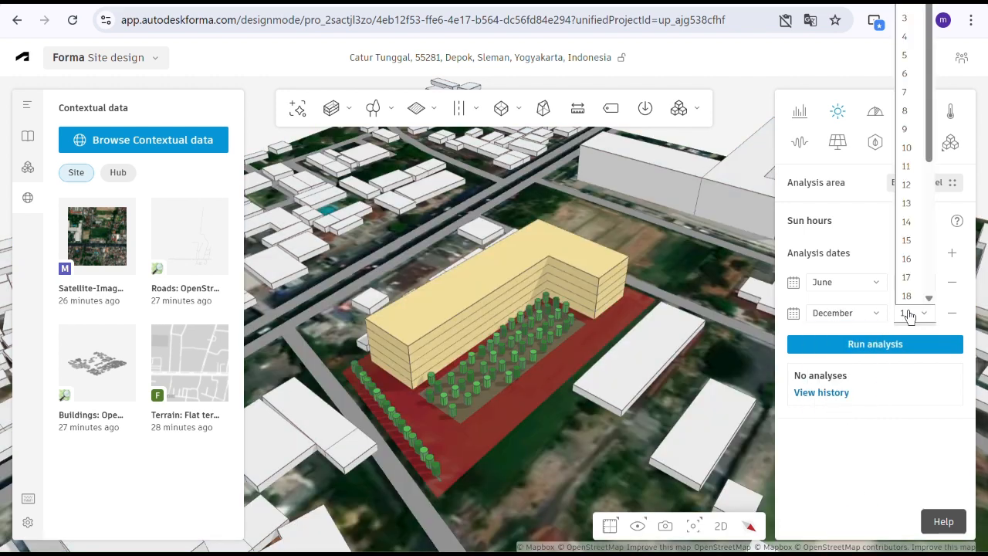
{"action": "left_click", "coordinate": [907, 294]}
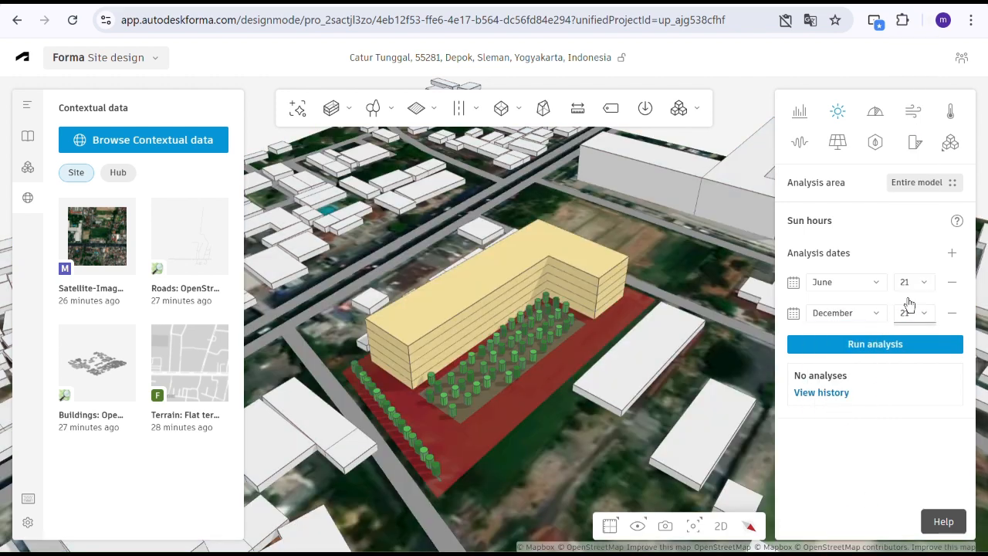
Add a third analysis date to the Sun hours analysis and set it to March 21
{"action": "left_click", "coordinate": [952, 254]}
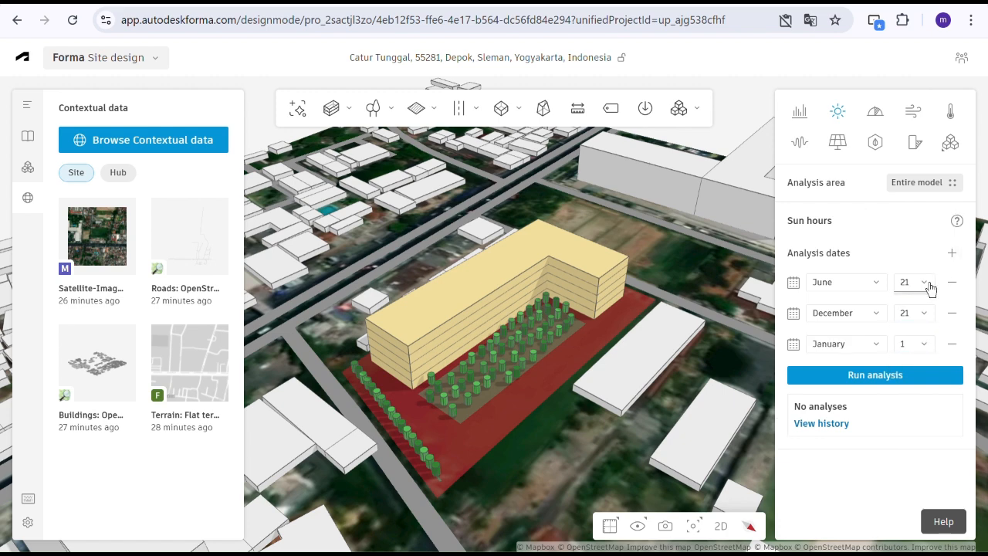
{"action": "left_click", "coordinate": [849, 344]}
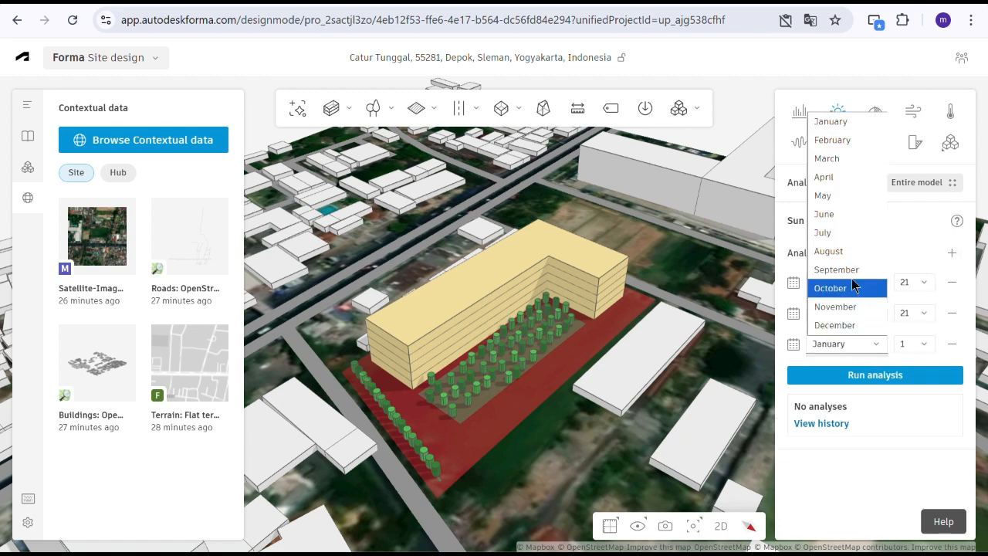
{"action": "left_click", "coordinate": [833, 159]}
{"action": "left_click", "coordinate": [919, 343]}
{"action": "scroll", "coordinate": [914, 322], "scroll_direction": "down", "scroll_amount": 3}
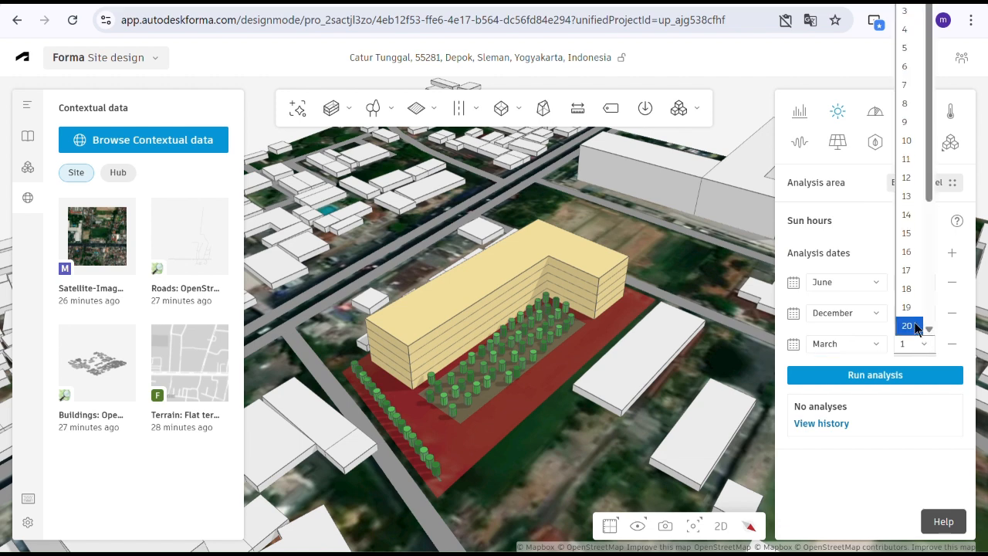
{"action": "left_click", "coordinate": [913, 192]}
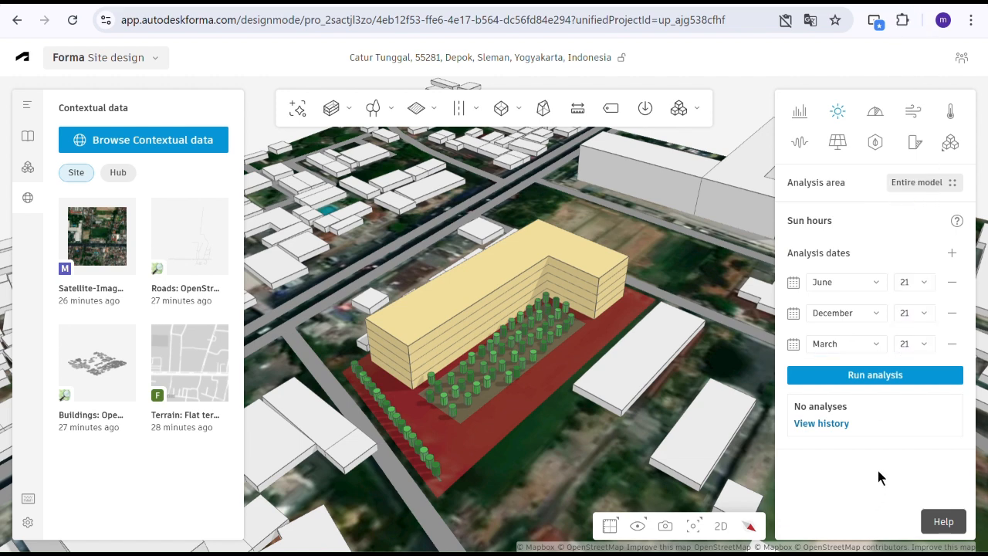
Run the Sun hours analysis for the entire model and examine its results for the ground, facades, roofs and other surfaces
{"action": "left_click", "coordinate": [886, 377]}
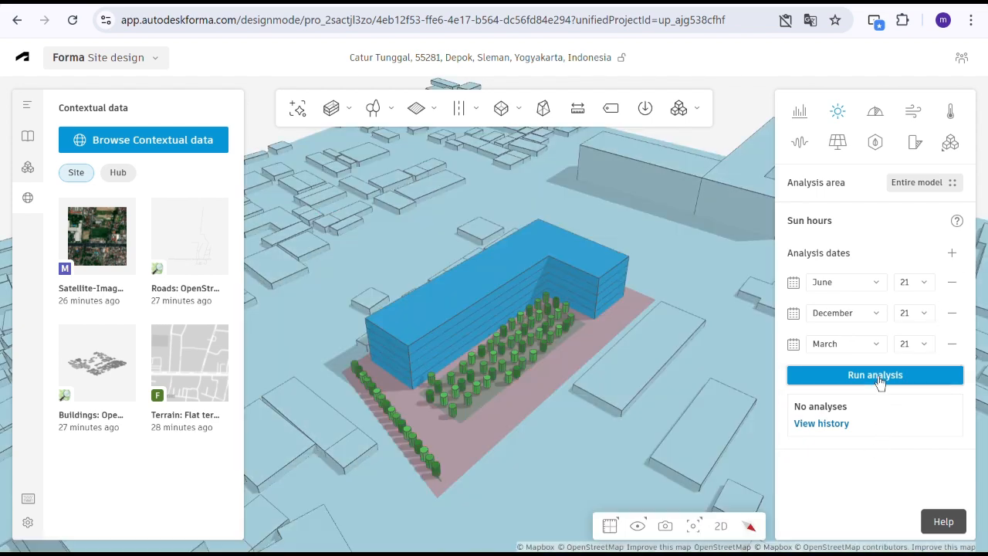
{"action": "left_click", "coordinate": [879, 376]}
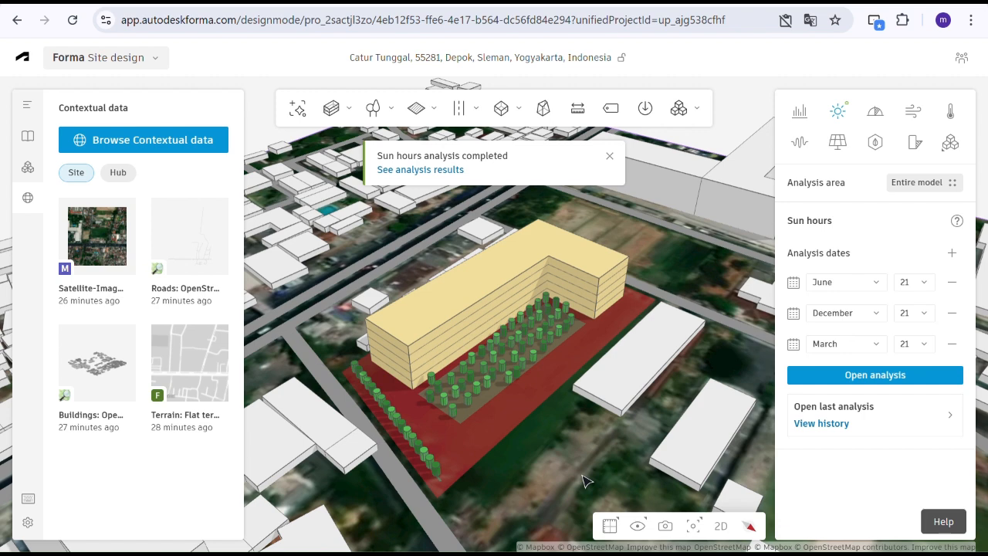
{"action": "left_click", "coordinate": [420, 171]}
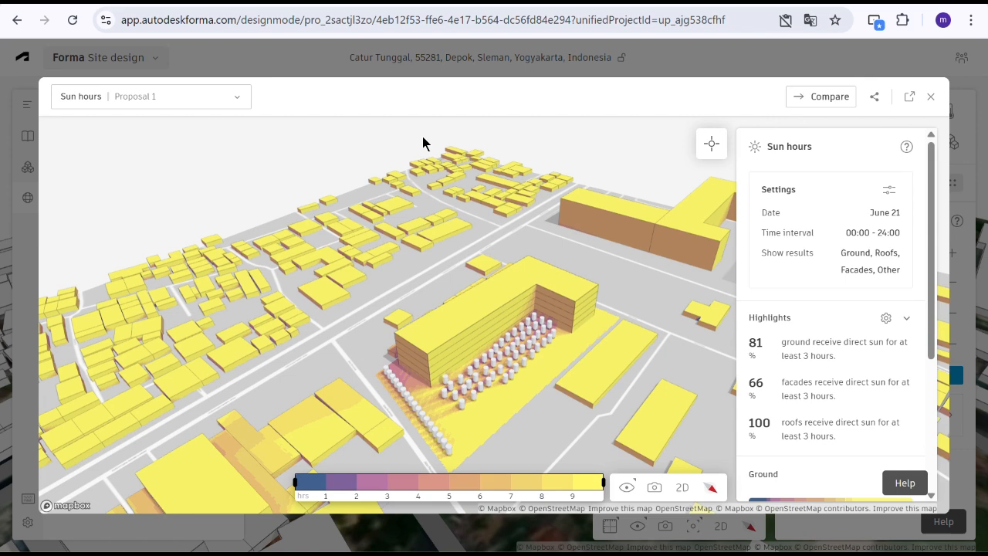
{"action": "scroll", "coordinate": [566, 385], "scroll_direction": "down", "scroll_amount": 1}
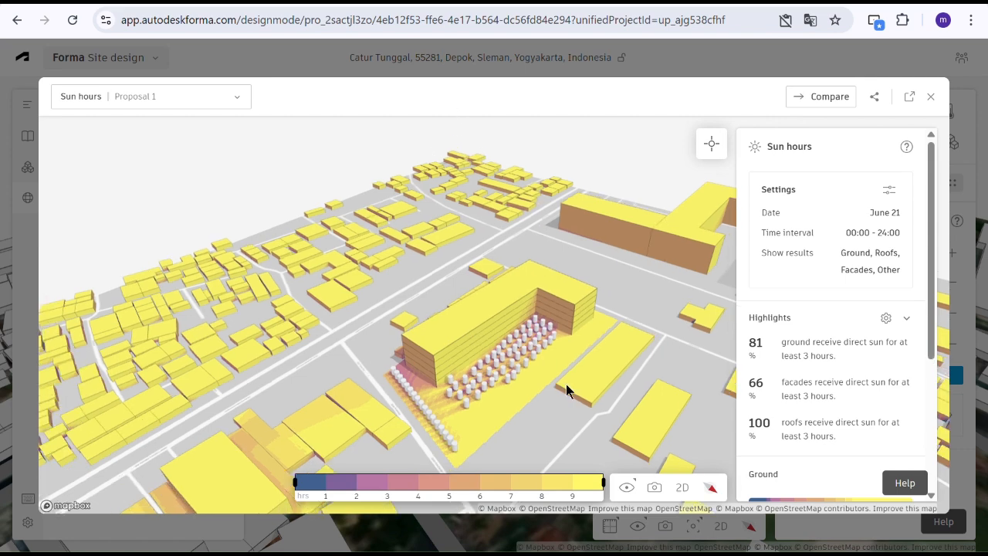
{"action": "scroll", "coordinate": [563, 401], "scroll_direction": "down", "scroll_amount": 2}
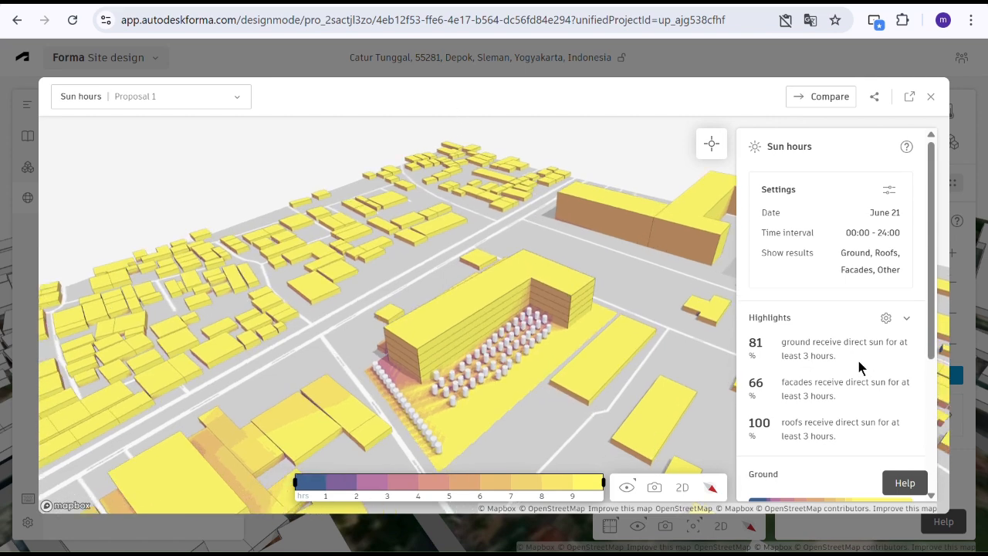
{"action": "scroll", "coordinate": [857, 372], "scroll_direction": "down", "scroll_amount": 3}
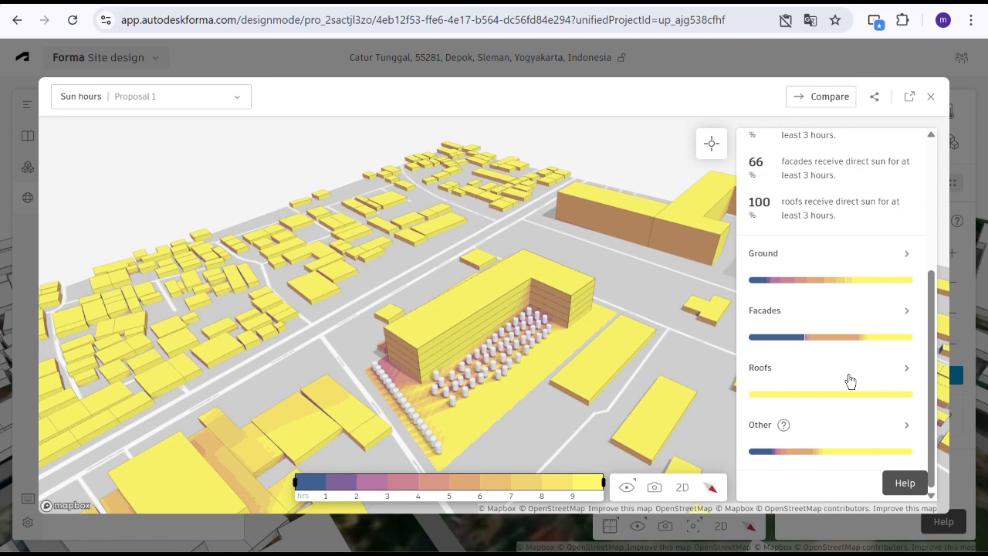
{"action": "scroll", "coordinate": [849, 381], "scroll_direction": "up", "scroll_amount": 3}
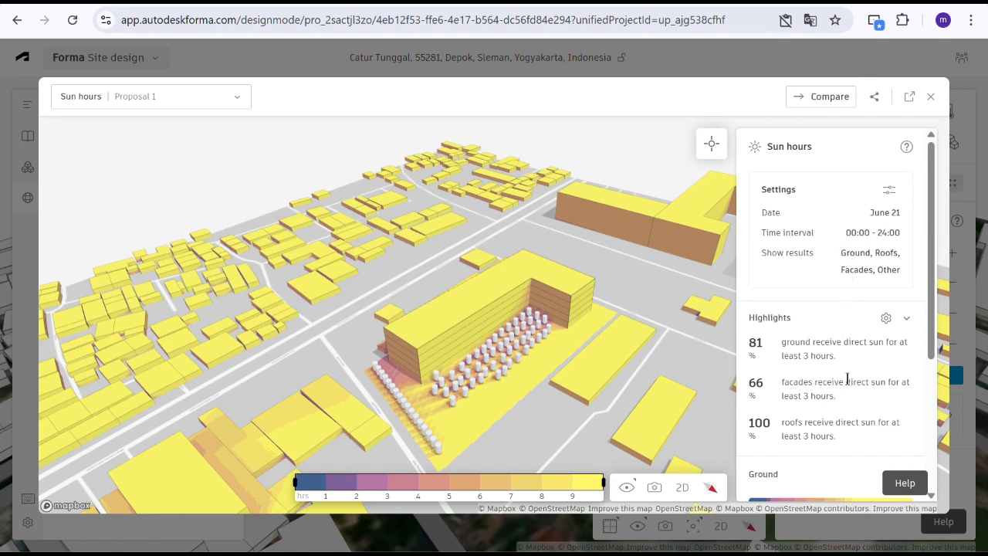
Review the Sun hours highlights and the distribution bars for ground, facades, roofs and other surfaces
{"action": "scroll", "coordinate": [857, 383], "scroll_direction": "down", "scroll_amount": 2}
{"action": "scroll", "coordinate": [857, 383], "scroll_direction": "up", "scroll_amount": 1}
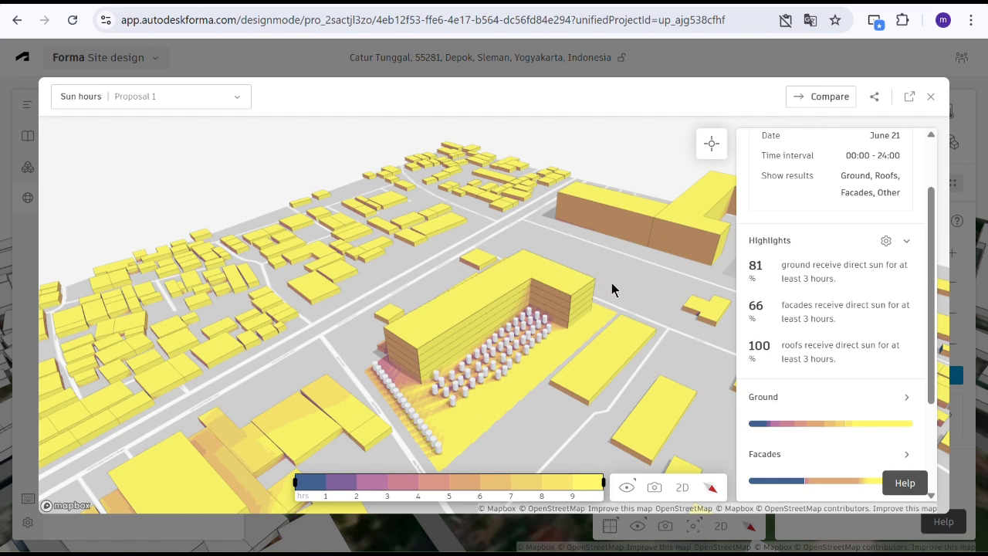
{"action": "scroll", "coordinate": [865, 417], "scroll_direction": "down", "scroll_amount": 2}
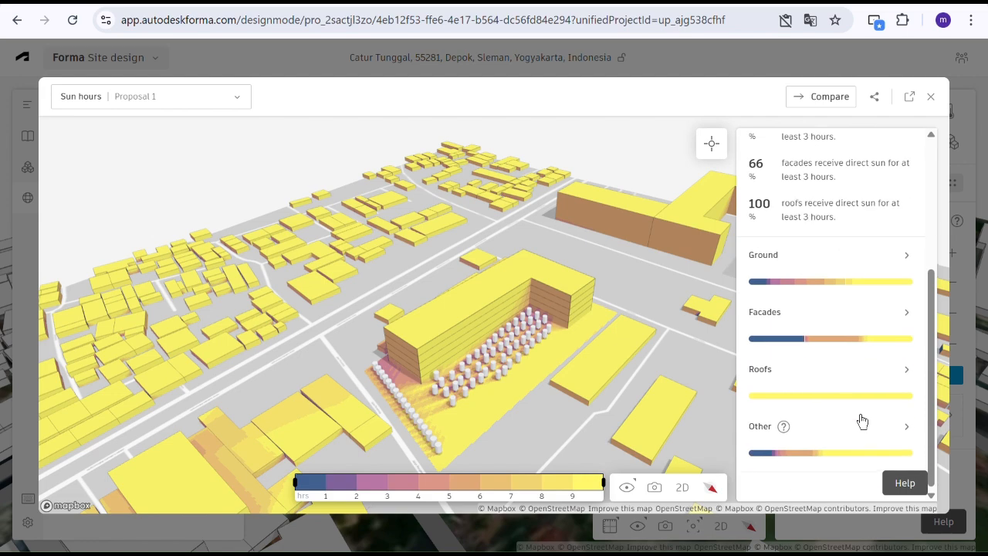
{"action": "scroll", "coordinate": [860, 422], "scroll_direction": "up", "scroll_amount": 3}
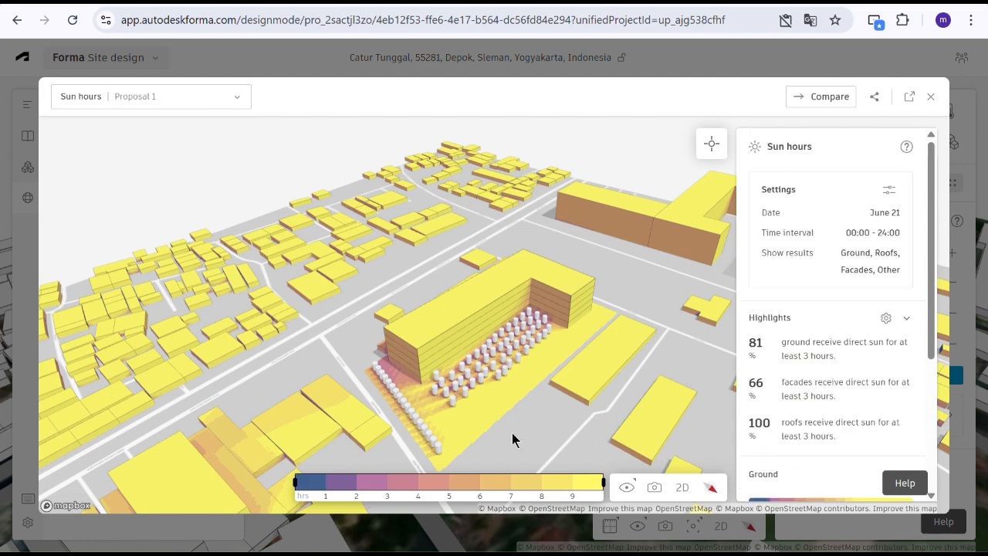
Inspect the Sun hours colours on the building's rear facade and the ground around it against the hours scale
{"action": "right_click_drag", "start_coordinate": [514, 437], "coordinate": [429, 350]}
{"action": "scroll", "coordinate": [775, 397], "scroll_direction": "down", "scroll_amount": 3}
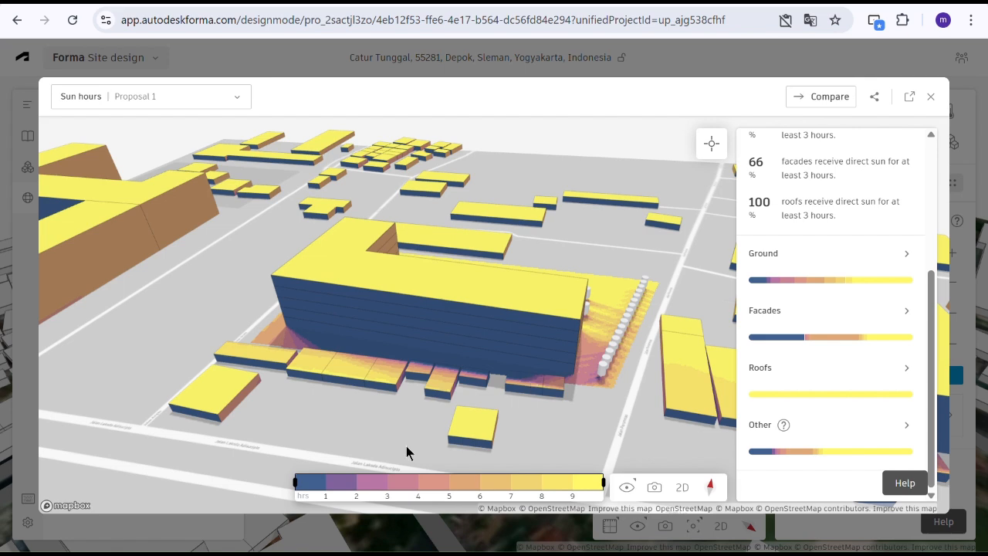
{"action": "key", "text": "ctrl"}
{"action": "key", "text": "ctrl"}
{"action": "key", "text": "ctrl"}
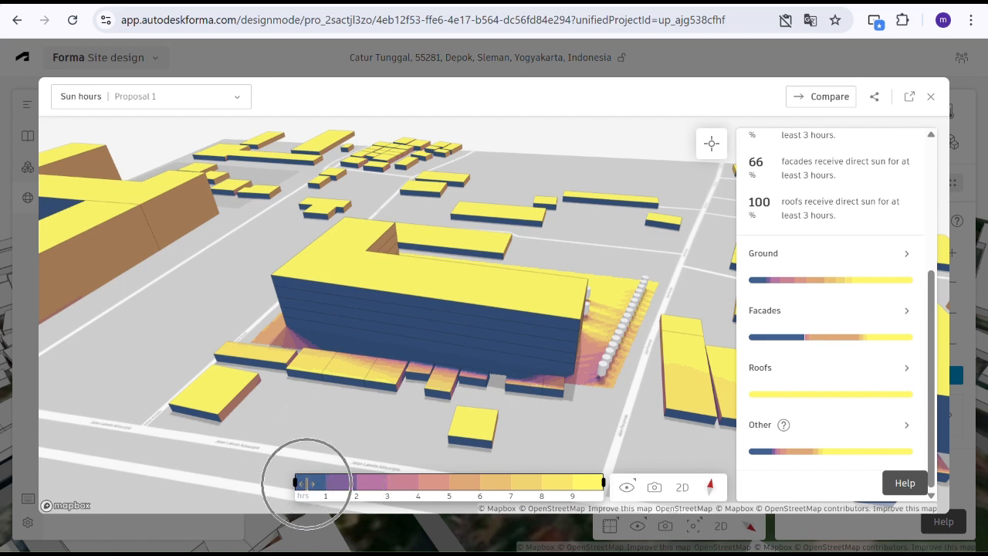
{"action": "key", "text": "ctrl"}
{"action": "key", "text": "ctrl"}
{"action": "key", "text": "ctrl"}
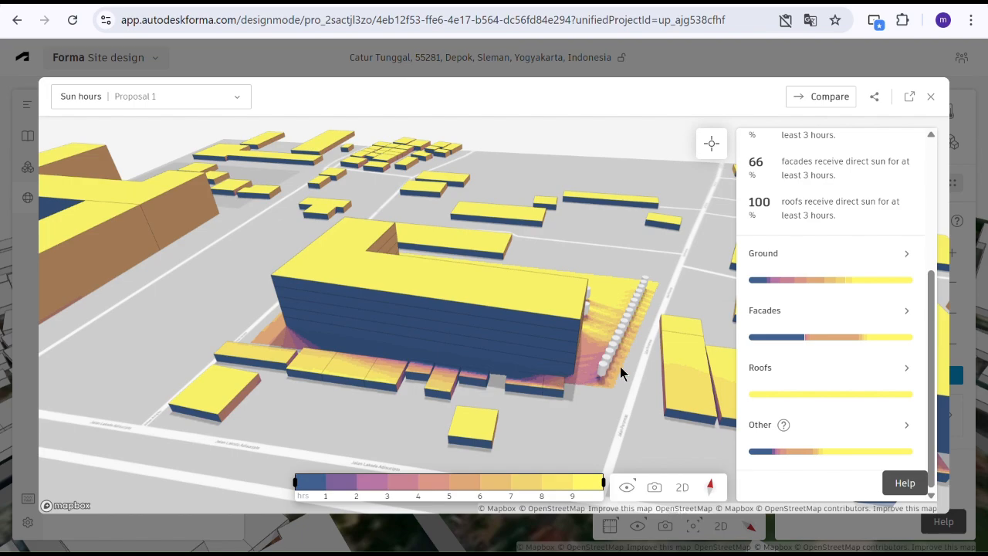
{"action": "mouse_move", "coordinate": [619, 367]}
{"action": "left_mouse_down"}
{"action": "mouse_move", "coordinate": [525, 376]}
{"action": "mouse_move", "coordinate": [625, 373]}
{"action": "left_mouse_up"}
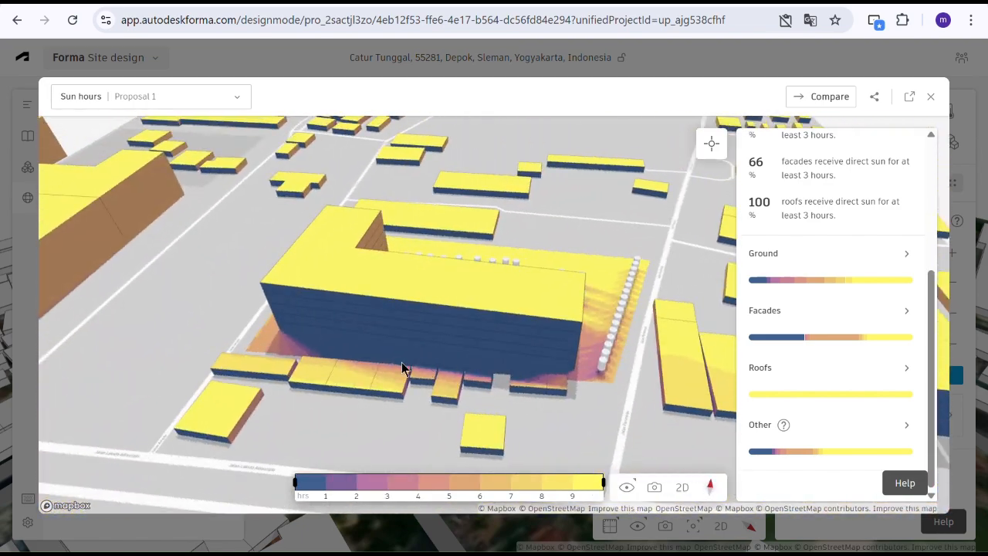
{"action": "left_click_drag", "start_coordinate": [401, 363], "coordinate": [543, 351]}
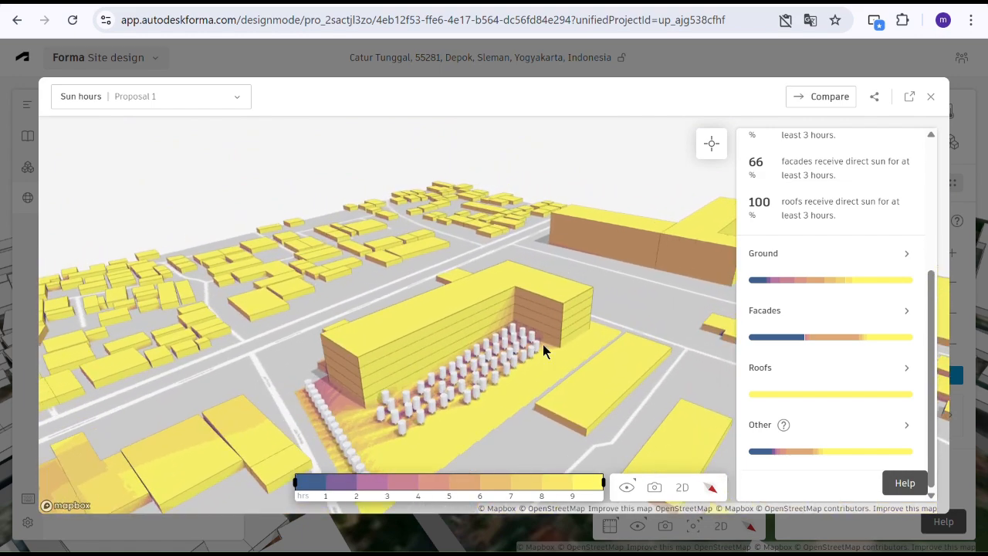
Compare the highlight percentages with the courtyard side of the building, then close the Sun hours results and dismiss the completion notice
{"action": "scroll", "coordinate": [847, 283], "scroll_direction": "up", "scroll_amount": 3}
{"action": "scroll", "coordinate": [841, 281], "scroll_direction": "down", "scroll_amount": 2}
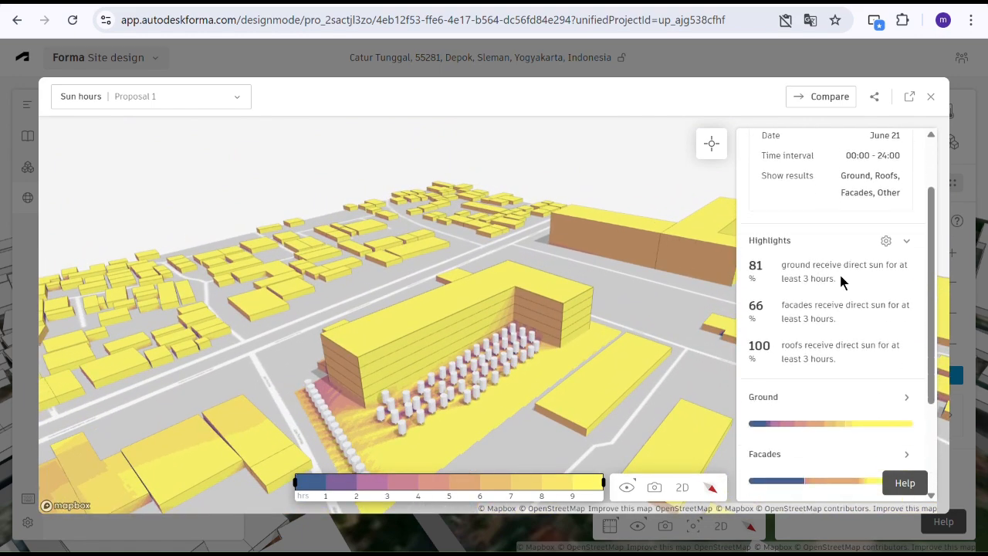
{"action": "left_click_drag", "start_coordinate": [627, 280], "coordinate": [613, 293]}
{"action": "scroll", "coordinate": [586, 210], "scroll_direction": "down", "scroll_amount": 4}
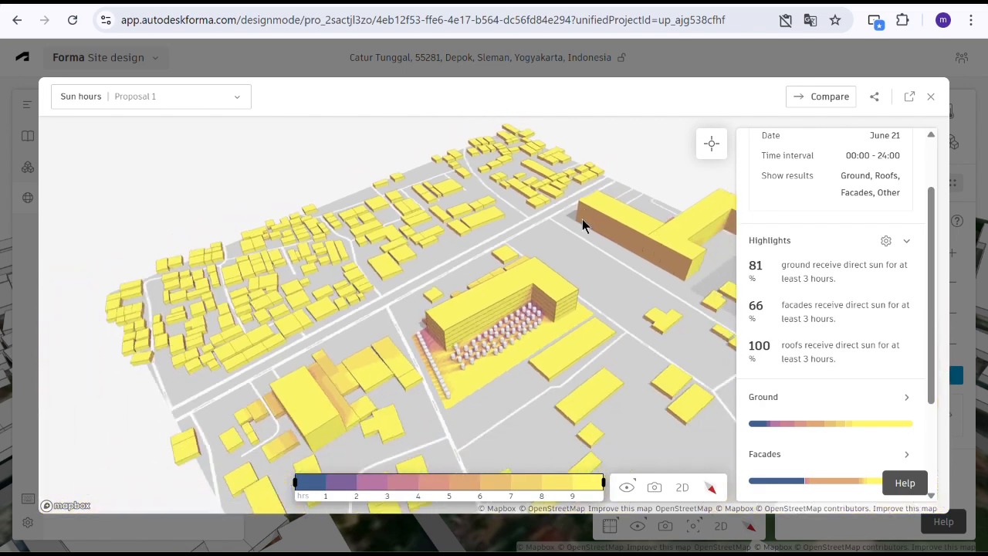
{"action": "scroll", "coordinate": [584, 338], "scroll_direction": "up", "scroll_amount": 5}
{"action": "right_click_drag", "start_coordinate": [558, 332], "coordinate": [523, 324]}
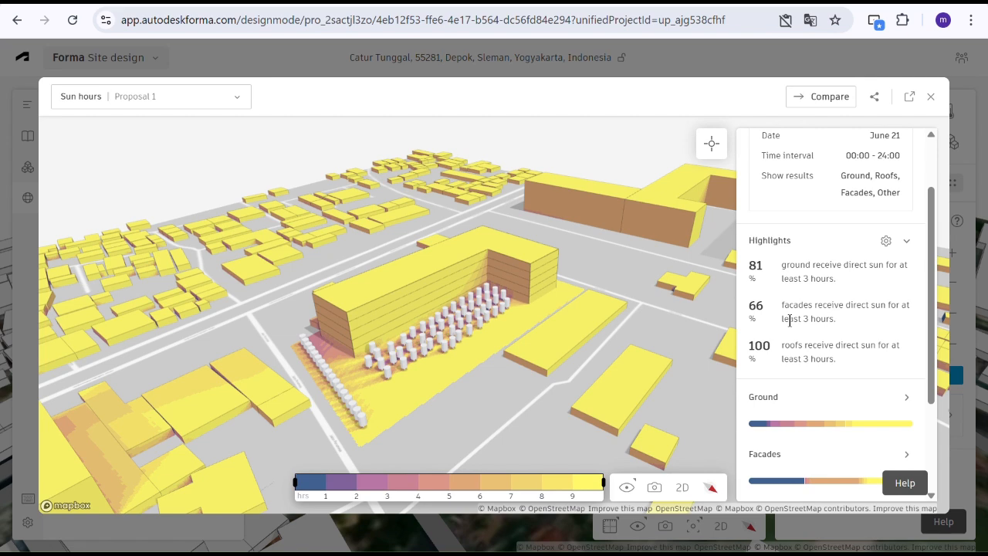
{"action": "left_click", "coordinate": [930, 97]}
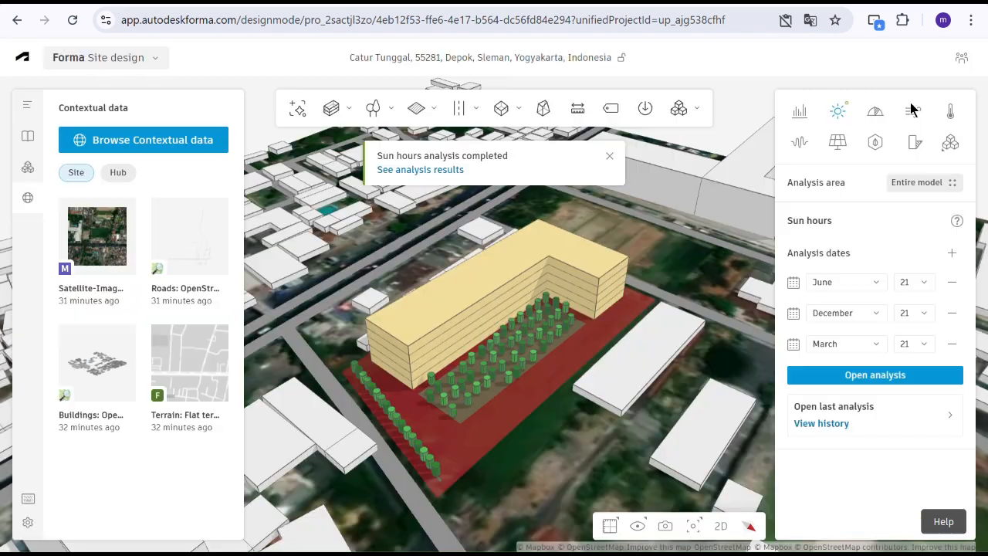
{"action": "left_click", "coordinate": [611, 156]}
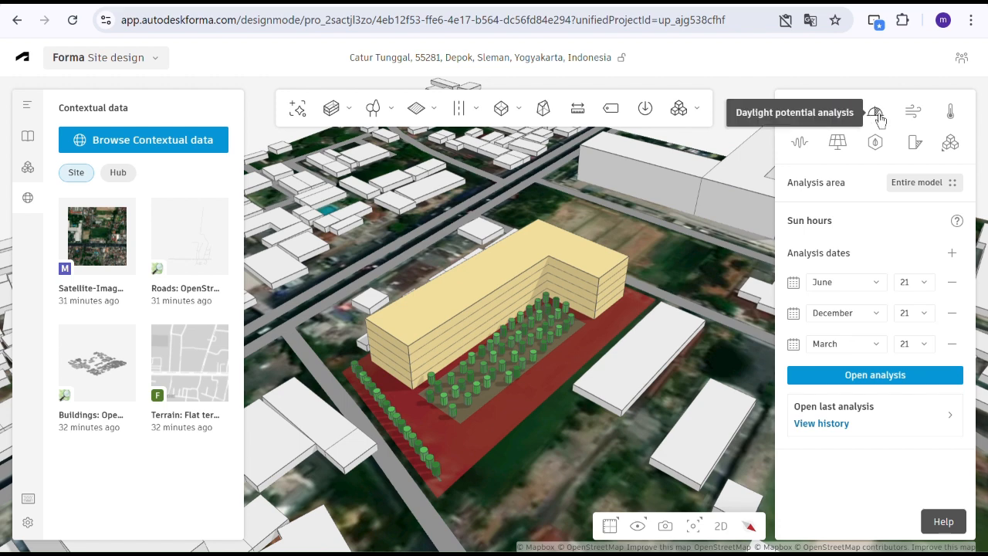
Add the Shadow study extension from the Autodesk App Store, agreeing to its terms, and return to the site design
{"action": "left_click", "coordinate": [916, 145]}
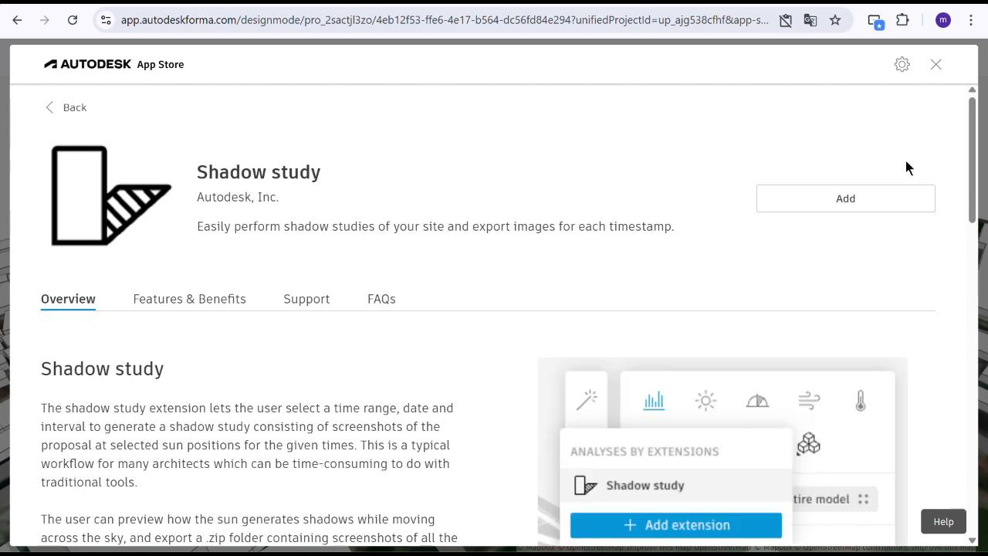
{"action": "left_click", "coordinate": [850, 204]}
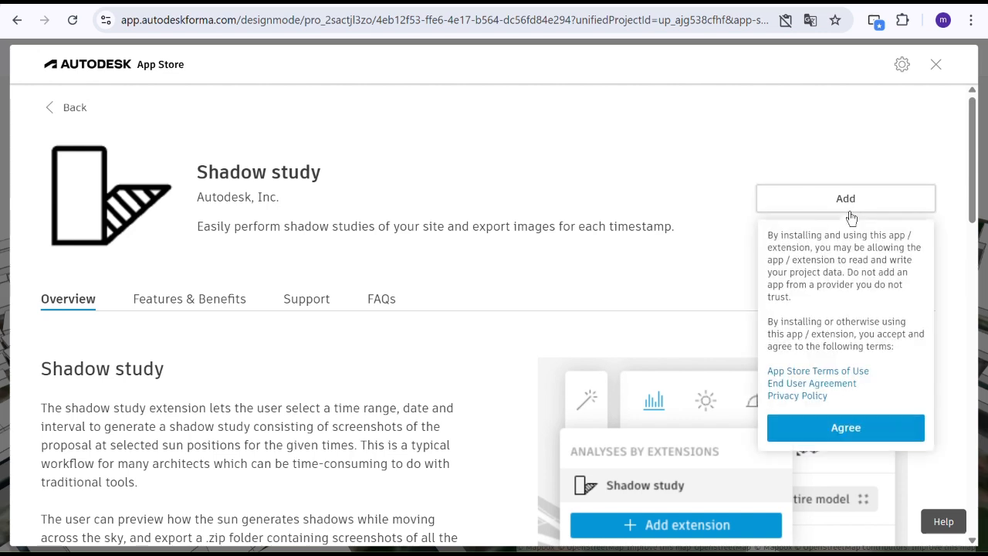
{"action": "left_click", "coordinate": [853, 437]}
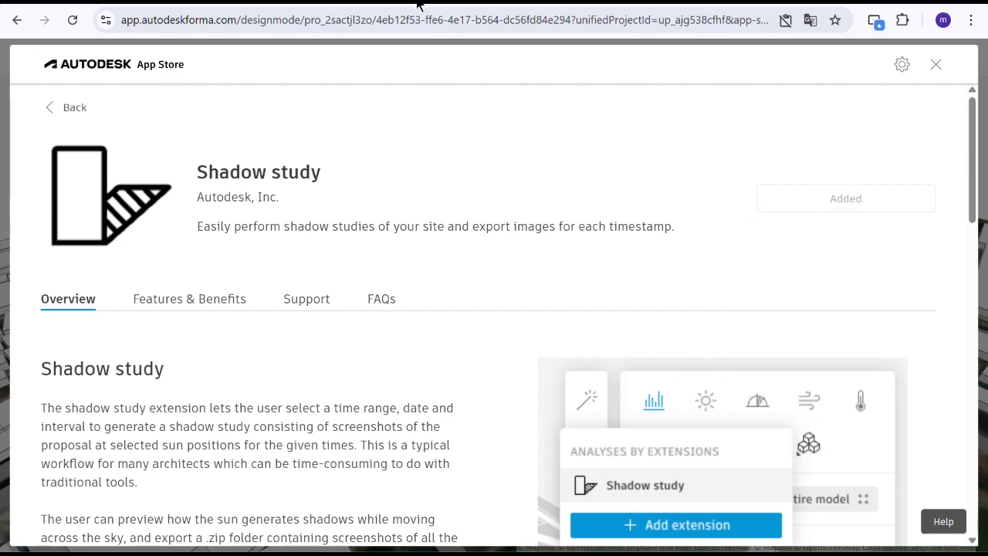
{"action": "left_click", "coordinate": [836, 200]}
{"action": "left_click", "coordinate": [850, 200]}
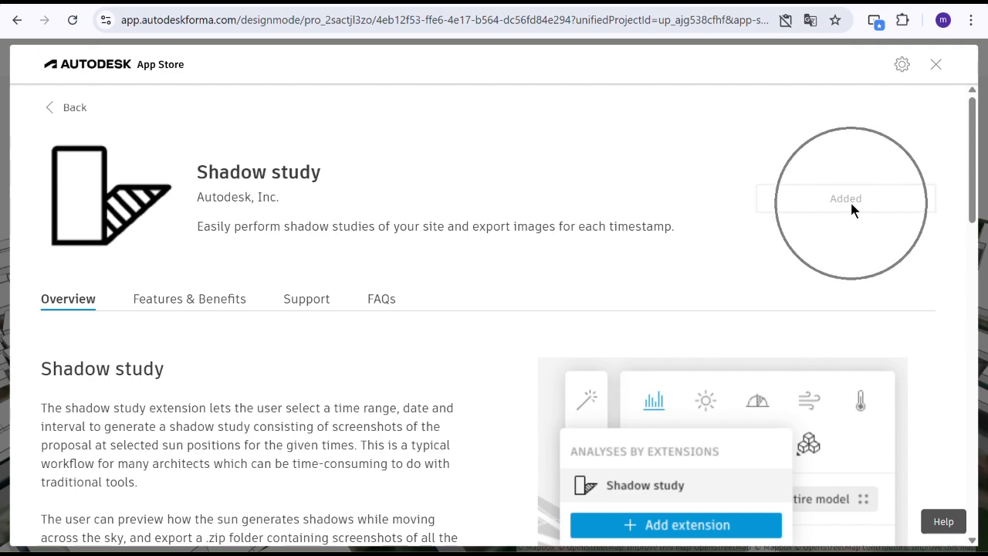
{"action": "left_click", "coordinate": [936, 66]}
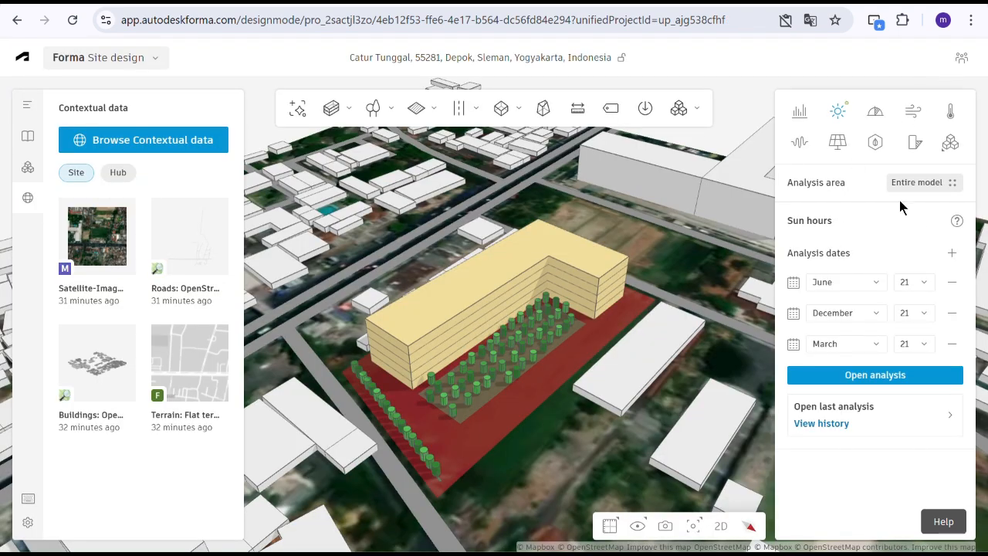
Open the Shadow study extension and set its date to June 21
{"action": "left_click", "coordinate": [914, 149]}
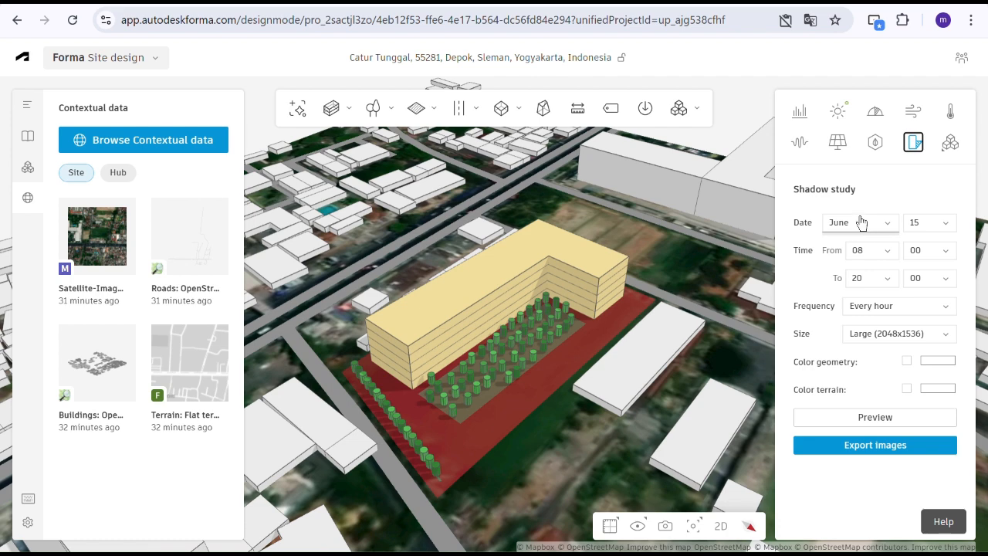
{"action": "left_click", "coordinate": [934, 227]}
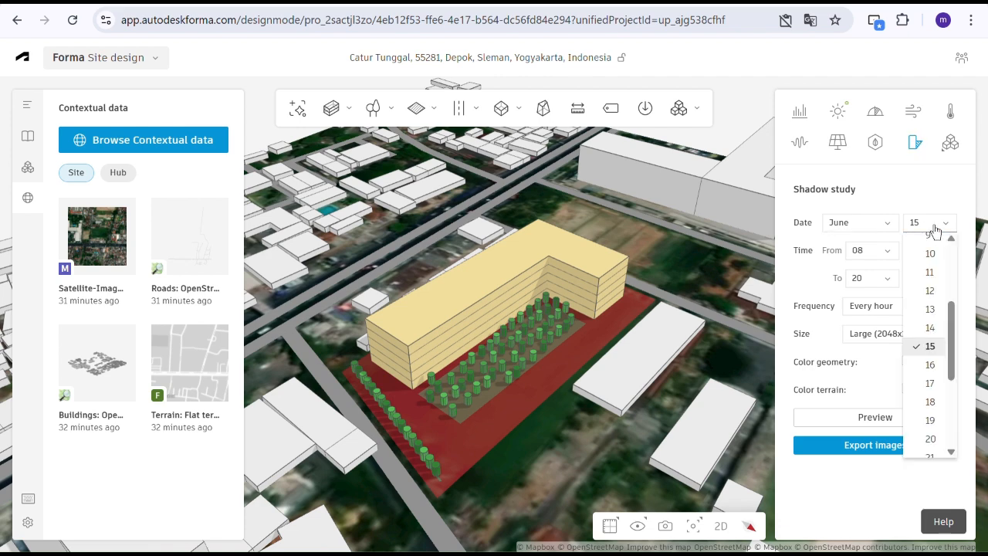
{"action": "scroll", "coordinate": [930, 386], "scroll_direction": "down", "scroll_amount": 2}
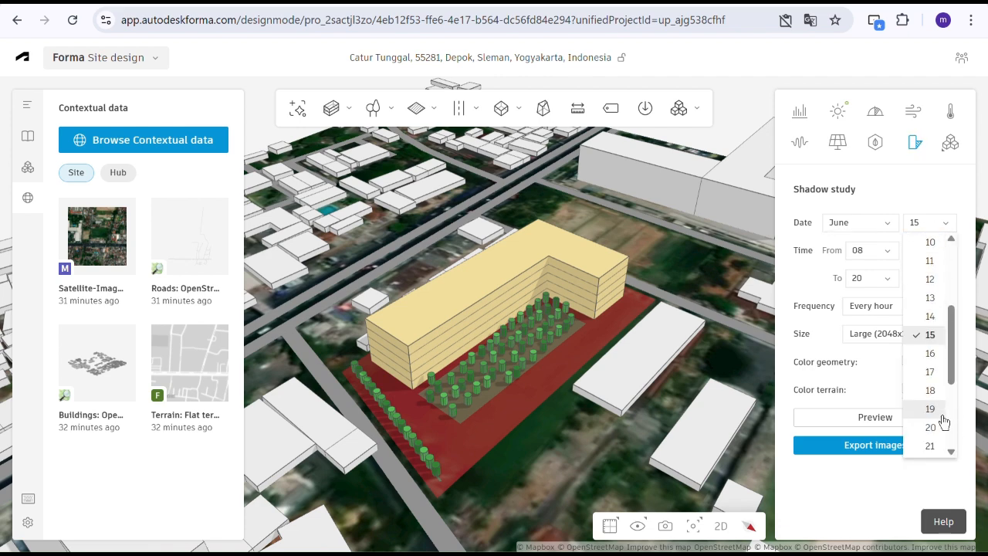
{"action": "left_click", "coordinate": [924, 380]}
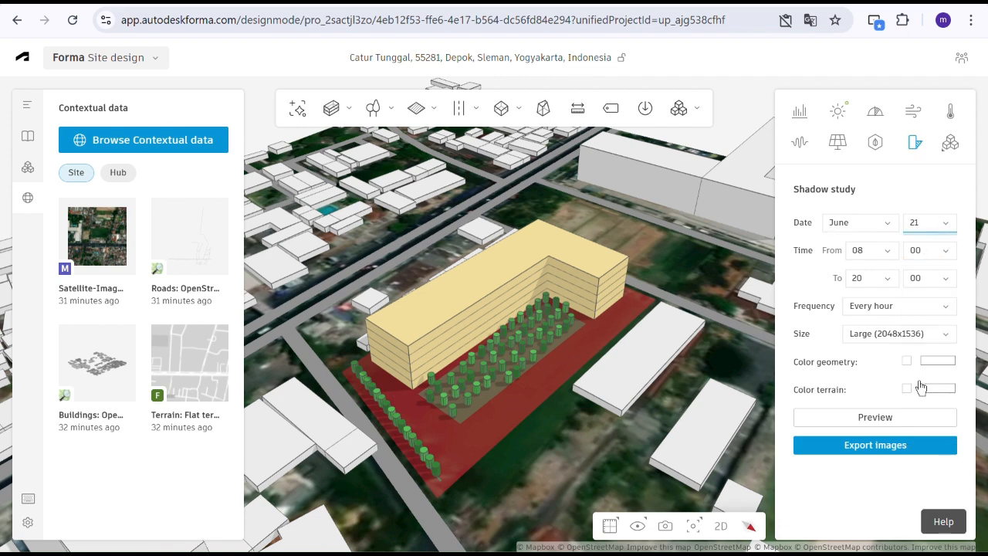
Set the shadow study time range from 10:00 to 16:00
{"action": "left_click", "coordinate": [863, 251]}
{"action": "scroll", "coordinate": [867, 347], "scroll_direction": "down", "scroll_amount": 2}
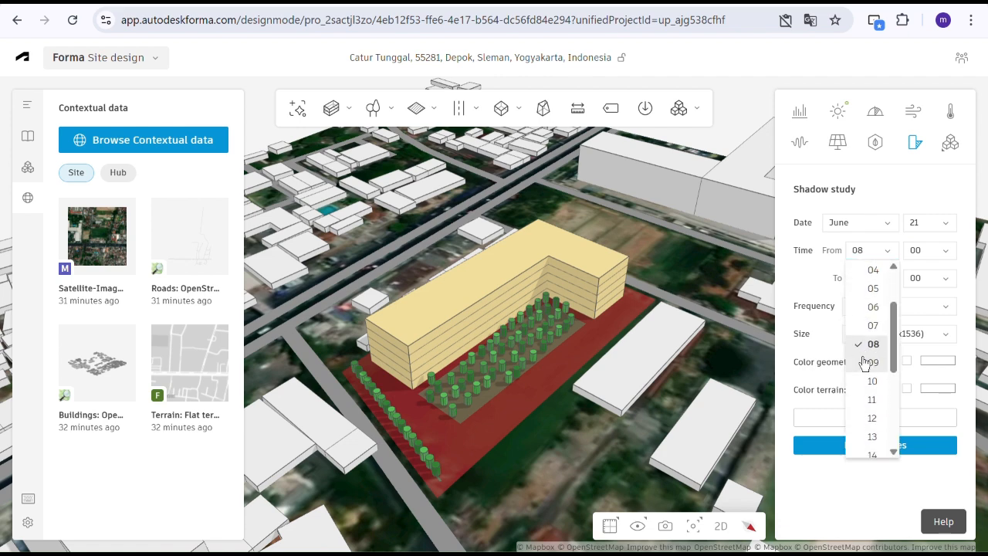
{"action": "left_click", "coordinate": [869, 380]}
{"action": "left_click", "coordinate": [863, 279]}
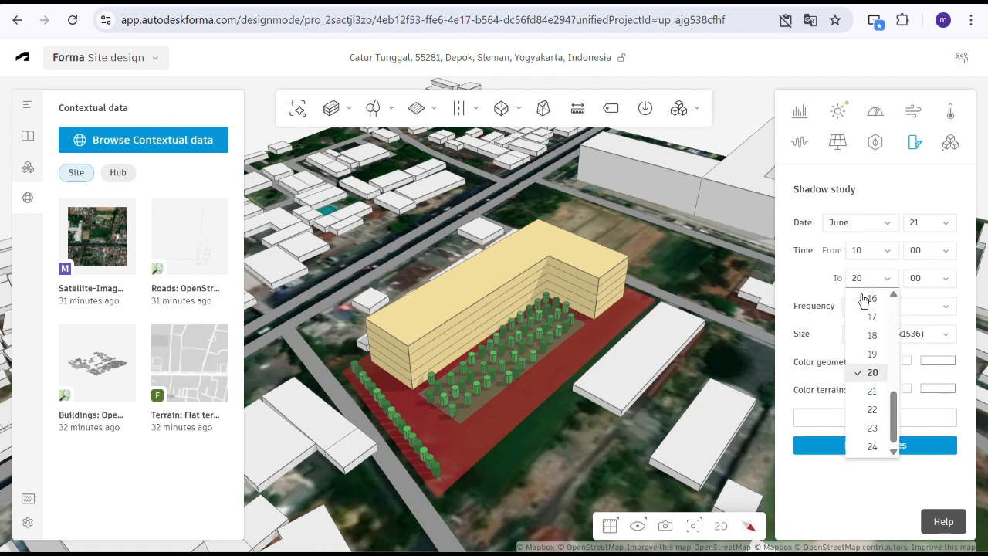
{"action": "scroll", "coordinate": [877, 373], "scroll_direction": "up", "scroll_amount": 2}
{"action": "left_click", "coordinate": [867, 377]}
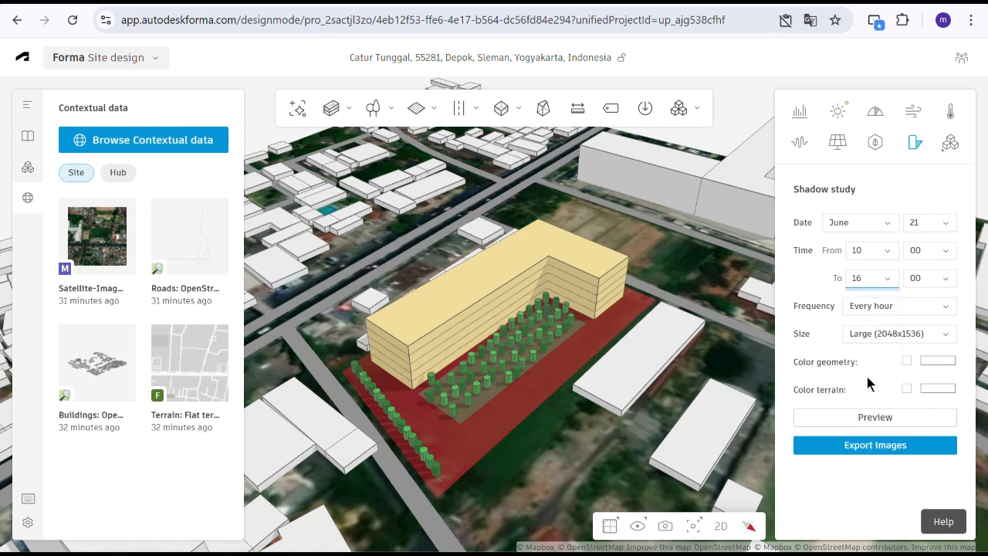
Set the shadow study frequency to Every 30th minute and the image size to Medium (1024x768)
{"action": "left_click", "coordinate": [879, 312]}
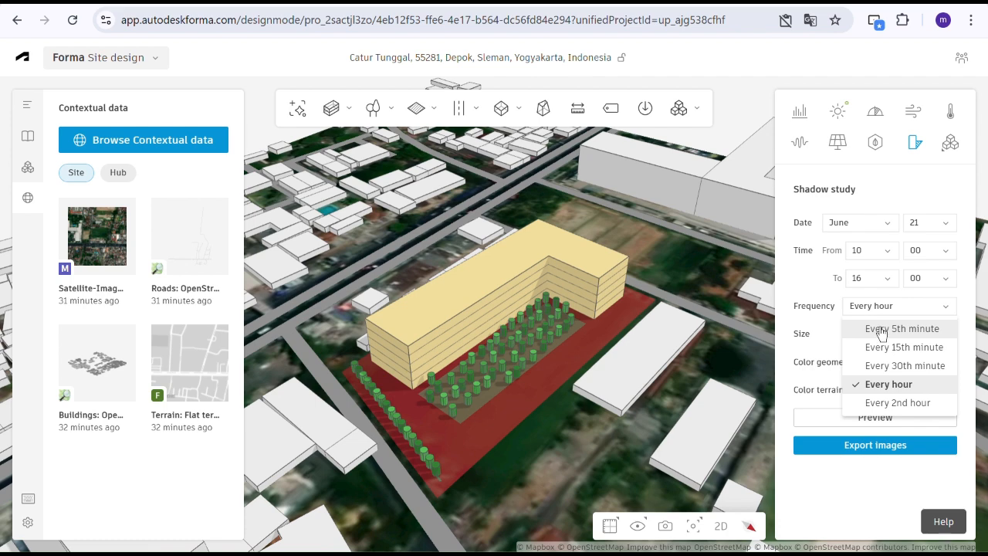
{"action": "left_click", "coordinate": [916, 367]}
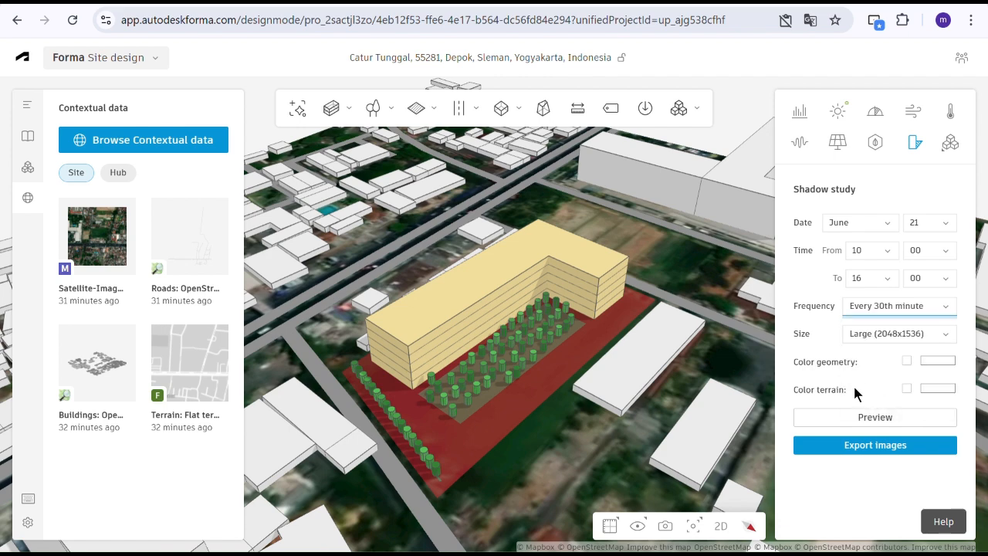
{"action": "left_click", "coordinate": [900, 336]}
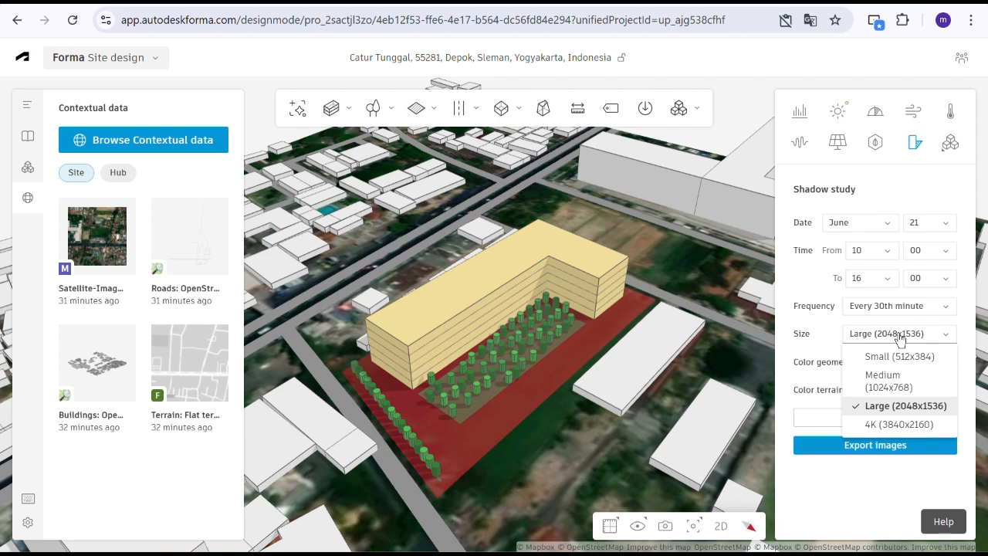
{"action": "left_click", "coordinate": [887, 382]}
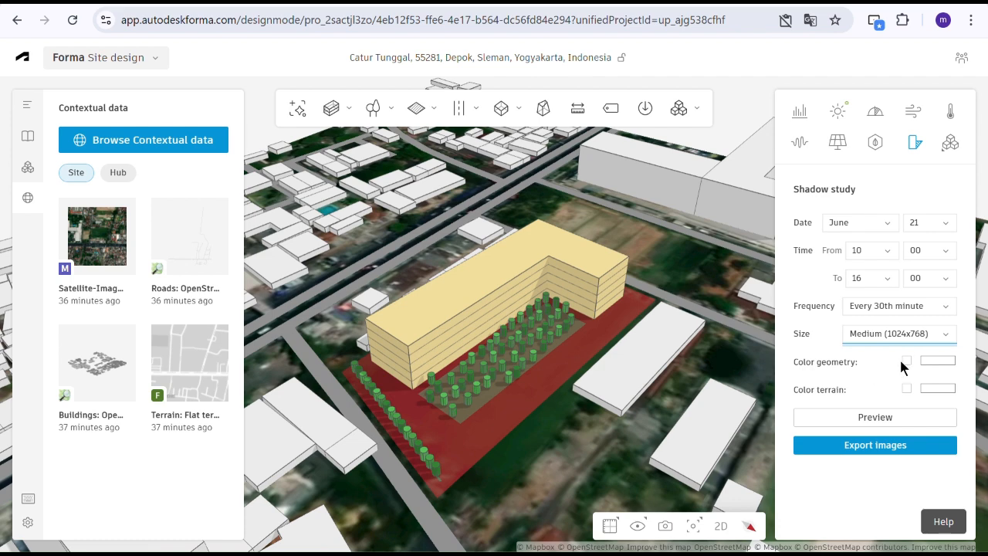
Enable the white geometry colour for the shadow study, leave terrain colouring off, and frame the building for the images
{"action": "left_click", "coordinate": [906, 361]}
{"action": "left_click", "coordinate": [906, 361]}
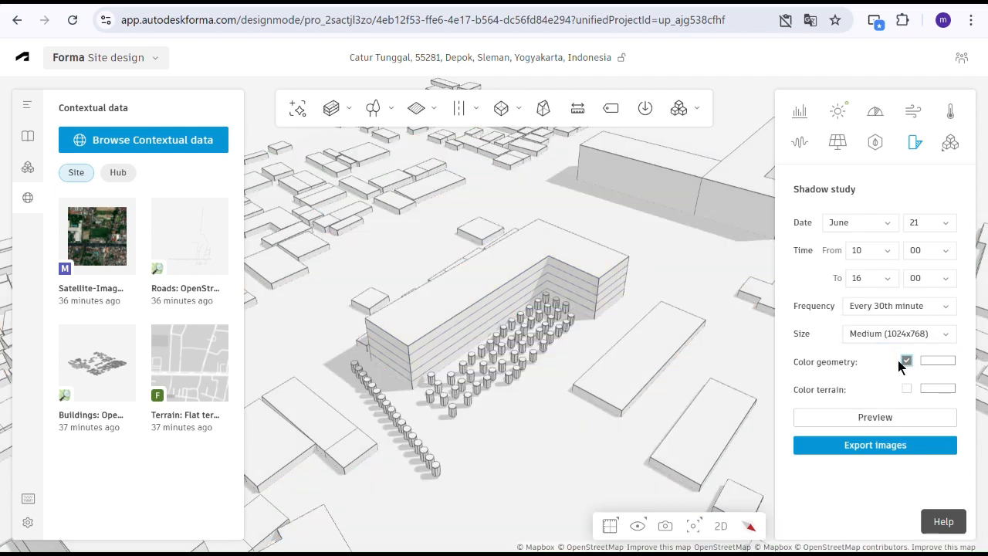
{"action": "left_click_drag", "start_coordinate": [446, 377], "coordinate": [507, 379]}
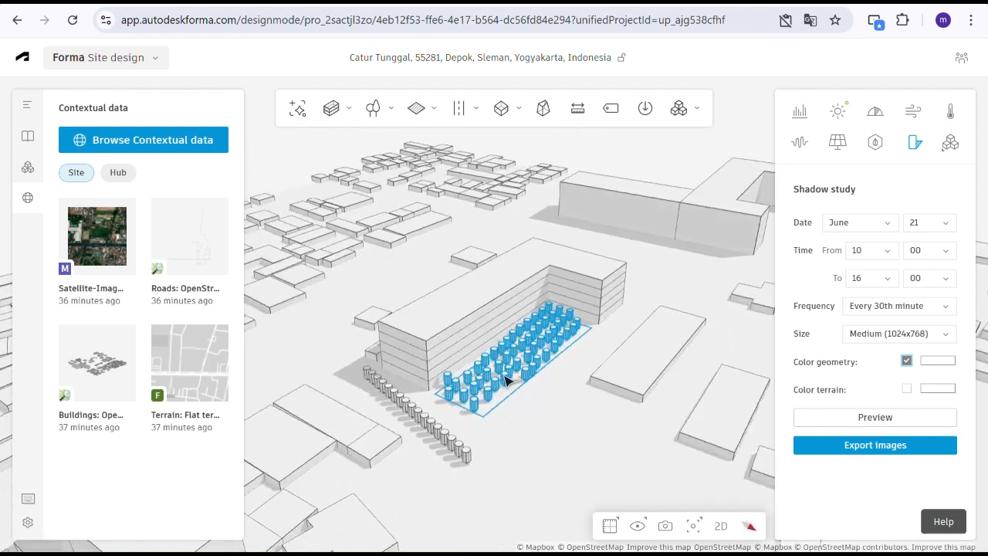
{"action": "left_click", "coordinate": [906, 389]}
{"action": "left_click", "coordinate": [907, 390]}
{"action": "left_click_drag", "start_coordinate": [606, 360], "coordinate": [595, 393]}
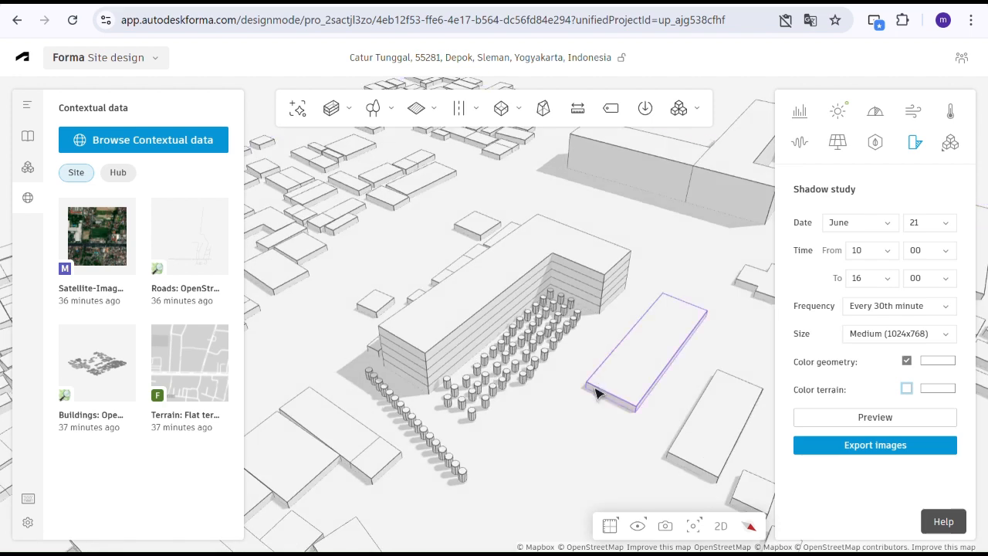
Preview the shadow study, export its images, and show the downloaded archive in the browser's download history
{"action": "left_click", "coordinate": [863, 417]}
{"action": "left_click", "coordinate": [873, 460]}
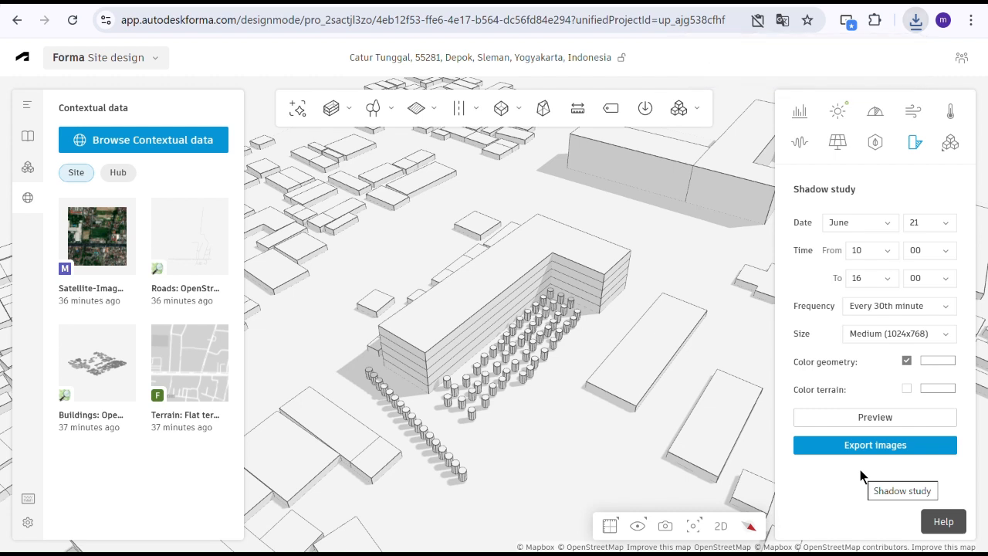
{"action": "left_click", "coordinate": [898, 309]}
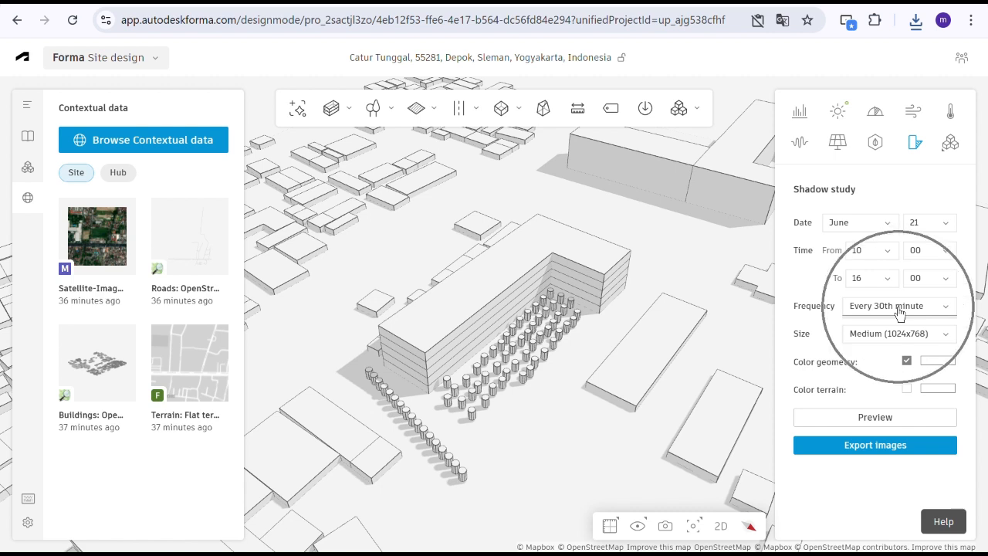
{"action": "left_click", "coordinate": [915, 23]}
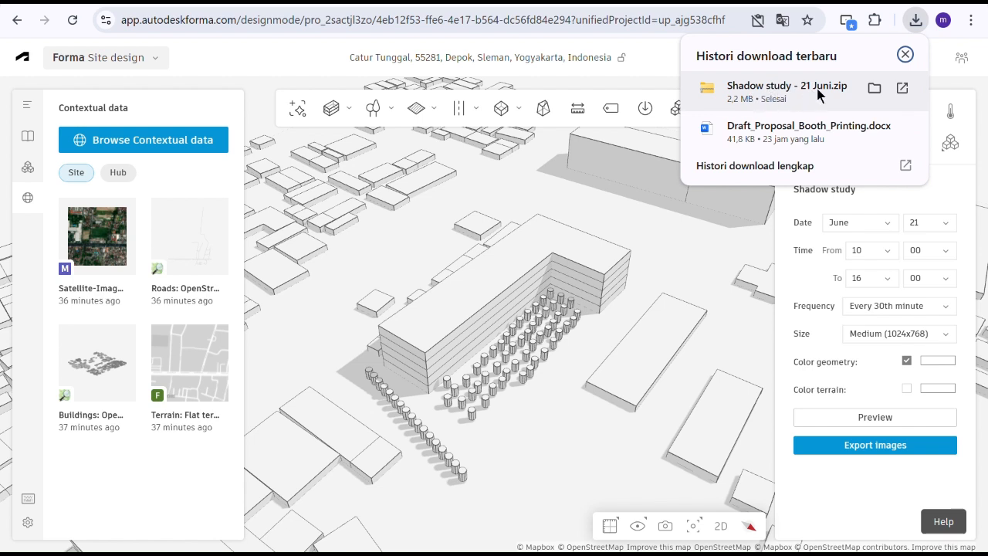
Locate Shadow study - 21 Juni.zip in the downloads folder, browse its images, and view the exported 11-30.png
{"action": "left_click", "coordinate": [876, 87]}
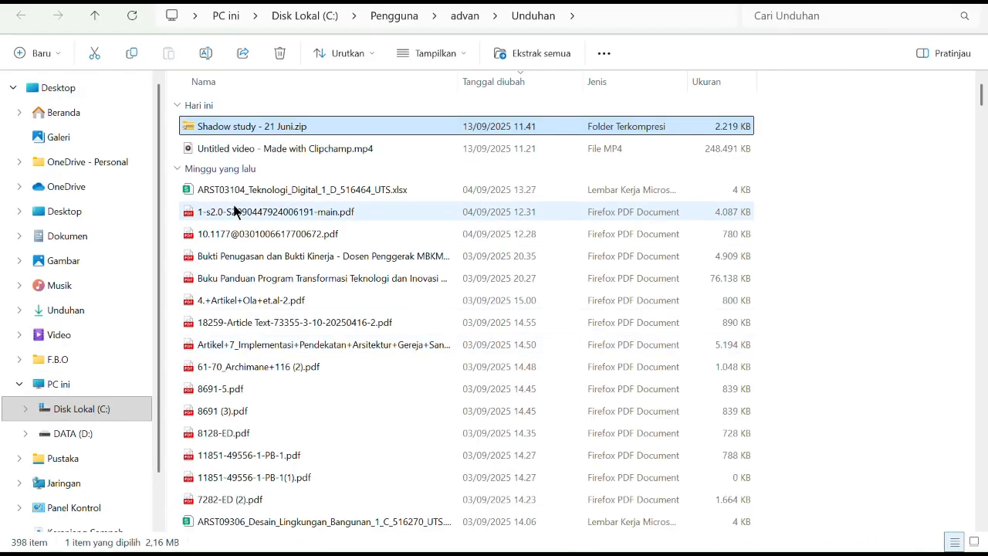
{"action": "double_click", "coordinate": [253, 127]}
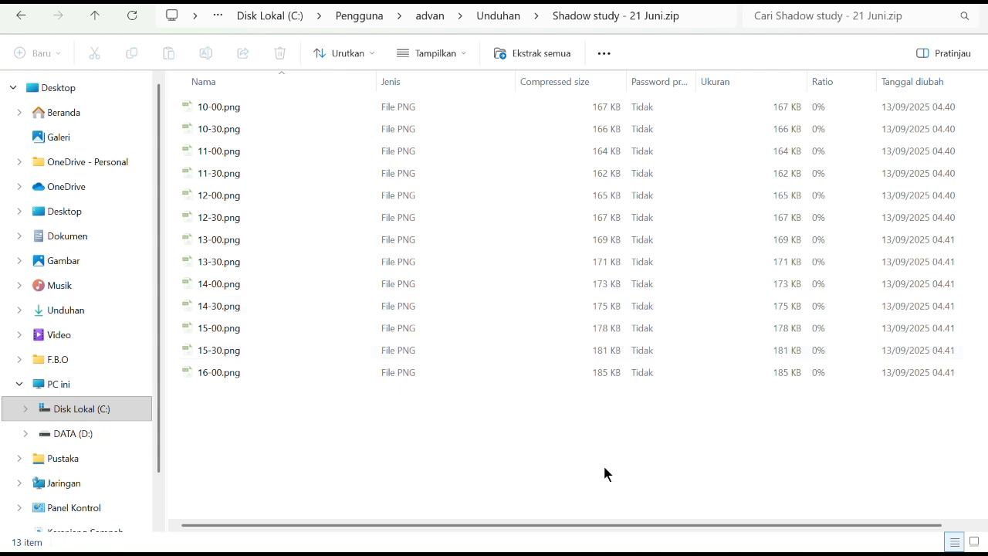
{"action": "left_click", "coordinate": [218, 109]}
{"action": "left_click", "coordinate": [218, 128]}
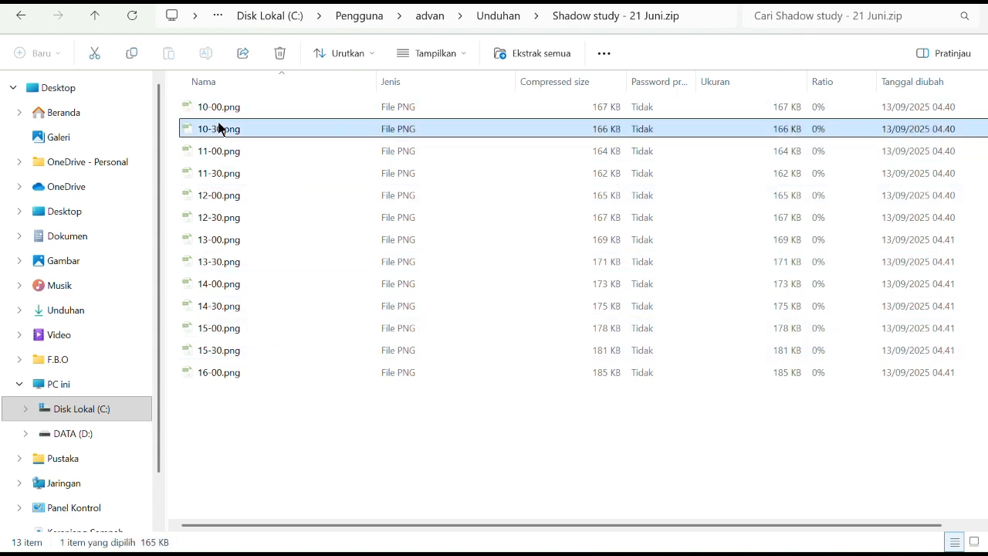
{"action": "left_click", "coordinate": [218, 152]}
{"action": "left_click", "coordinate": [217, 175]}
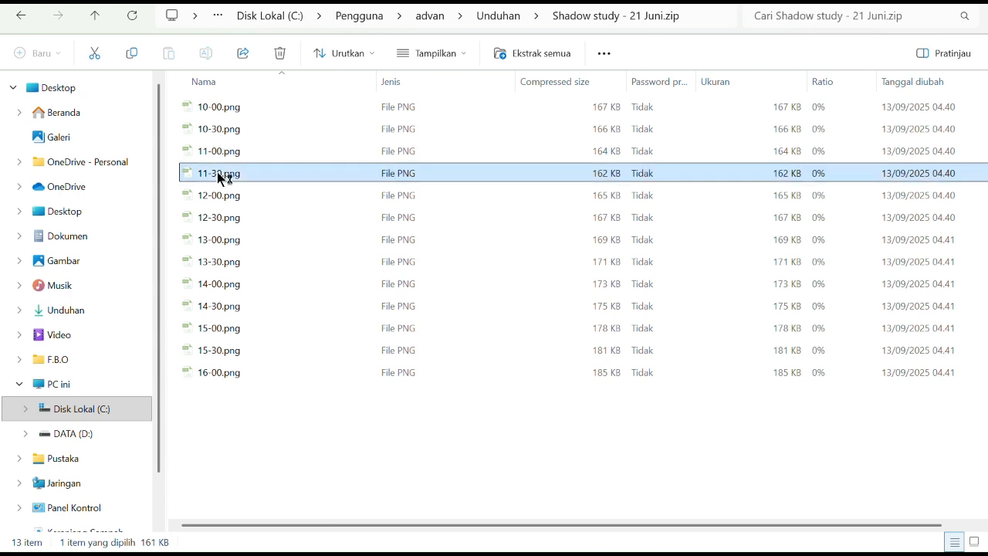
{"action": "double_click", "coordinate": [218, 176]}
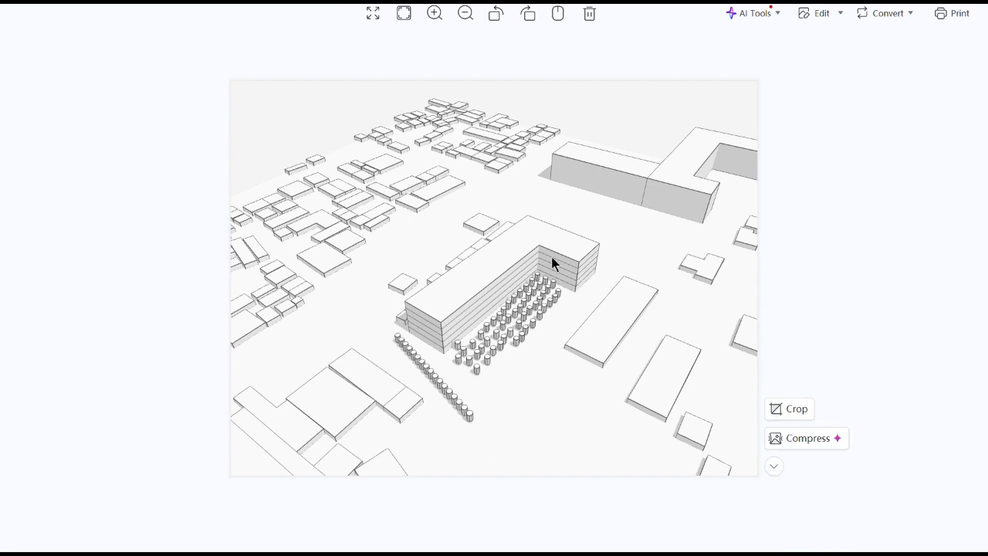
Switch between the exported shadow image and the Forma model to compare the building and the tree area beside it
{"action": "right_click", "coordinate": [573, 289]}
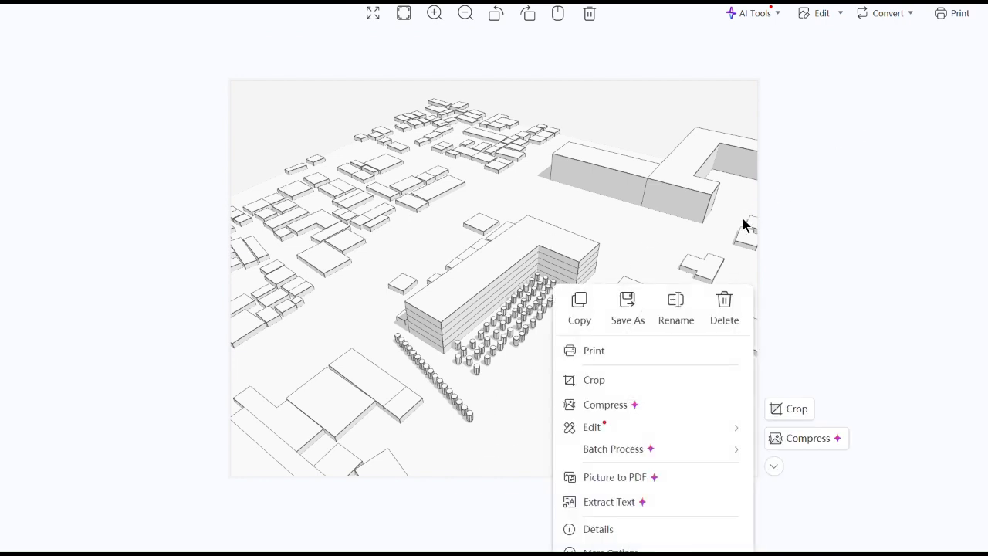
{"action": "left_click", "coordinate": [772, 223]}
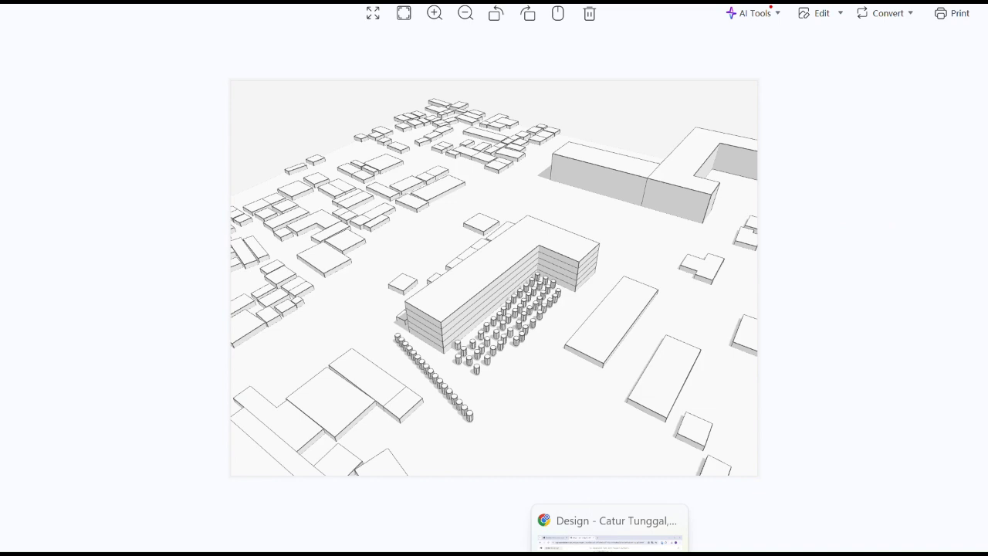
{"action": "left_click", "coordinate": [655, 437]}
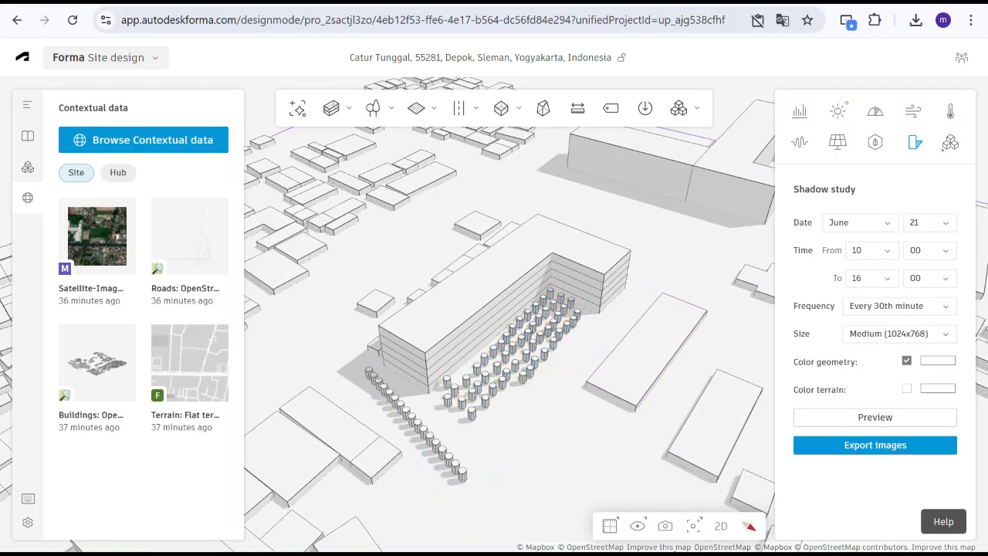
{"action": "key", "text": "alt+Tab"}
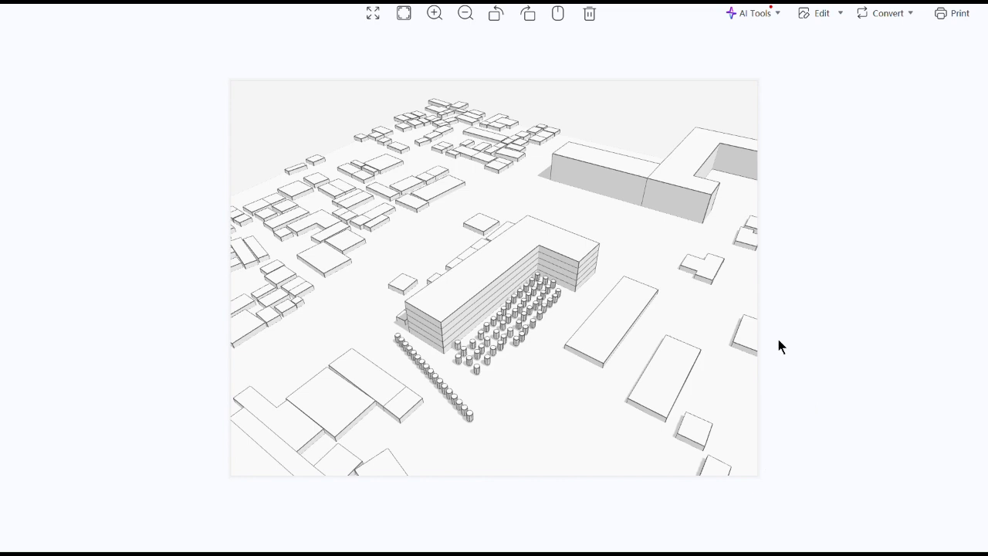
{"action": "key", "text": "alt+Tab"}
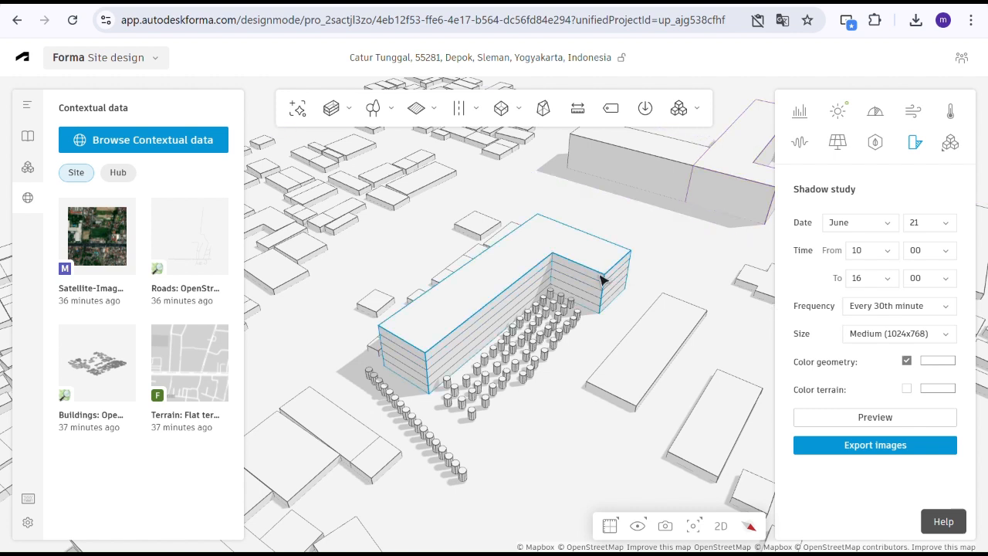
{"action": "left_click", "coordinate": [545, 348]}
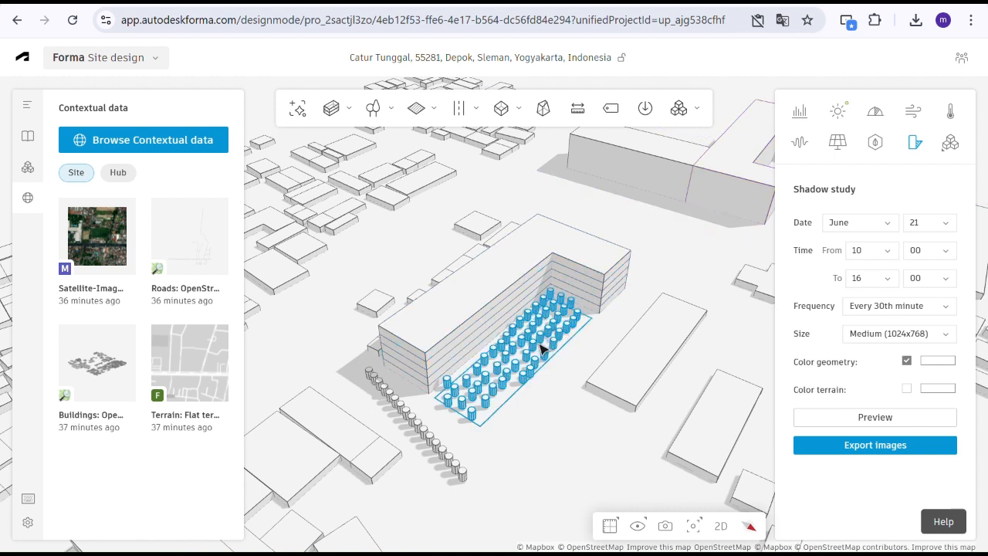